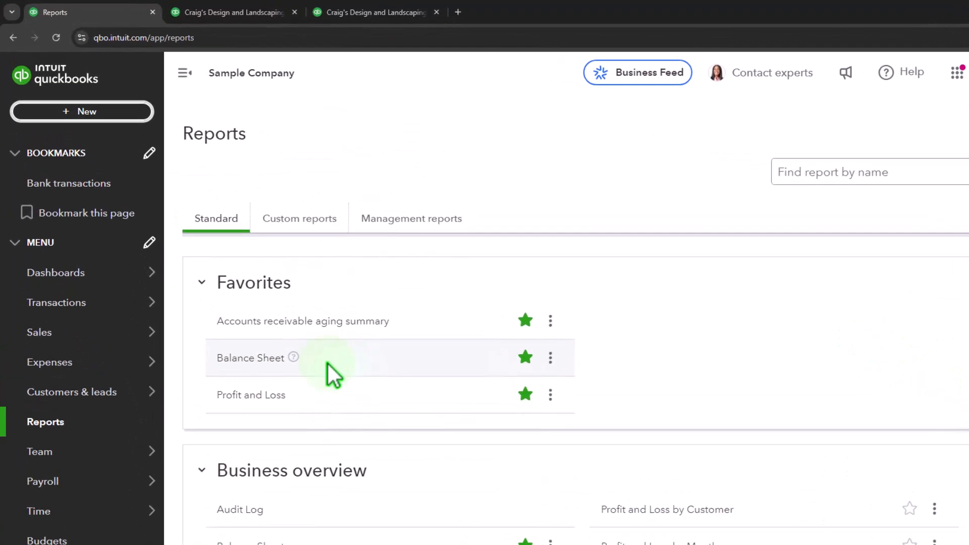
Step: Open a new invoice form and place the cursor in its customer field
left_click(82, 111)
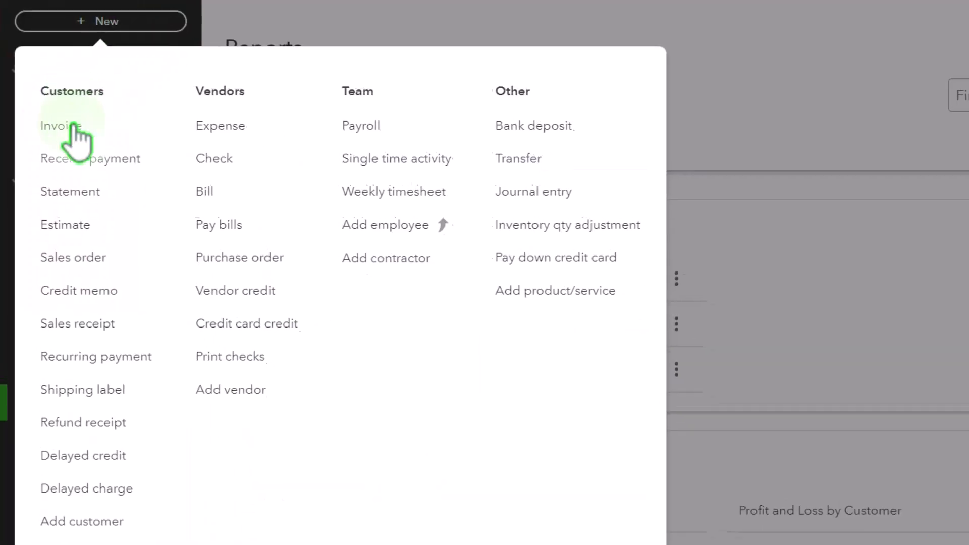
left_click(74, 127)
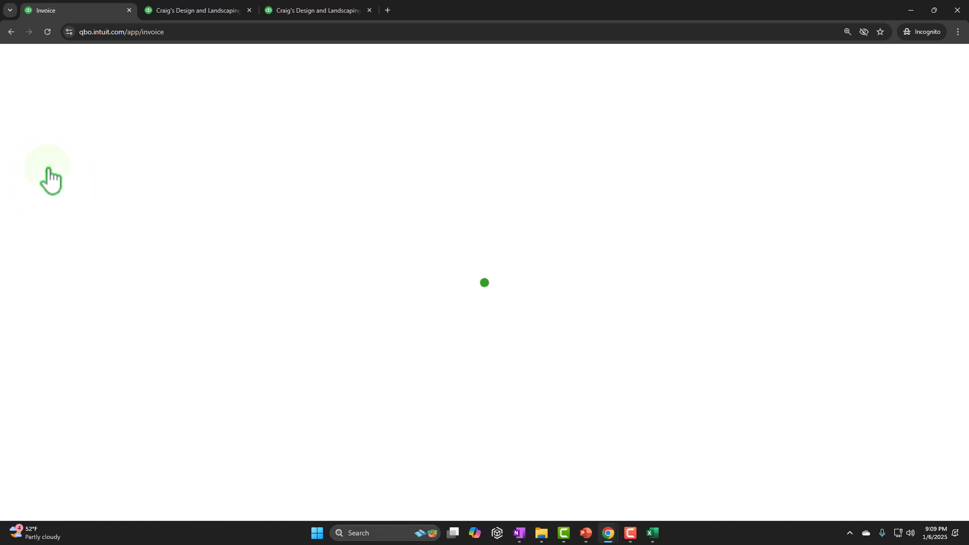
left_click(66, 120)
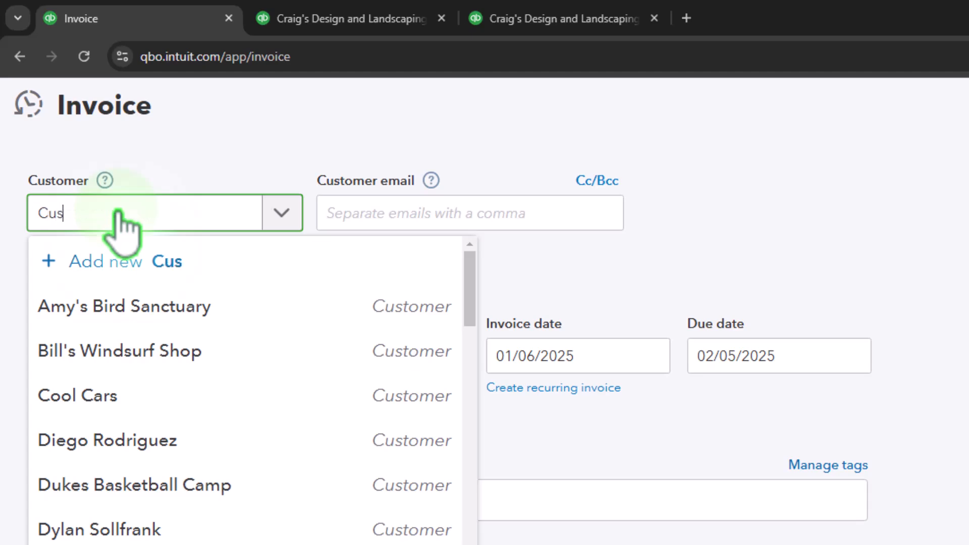
Step: Add a new customer named Customer 1 to the invoice and save it
type("Customer 1")
key("Tab")
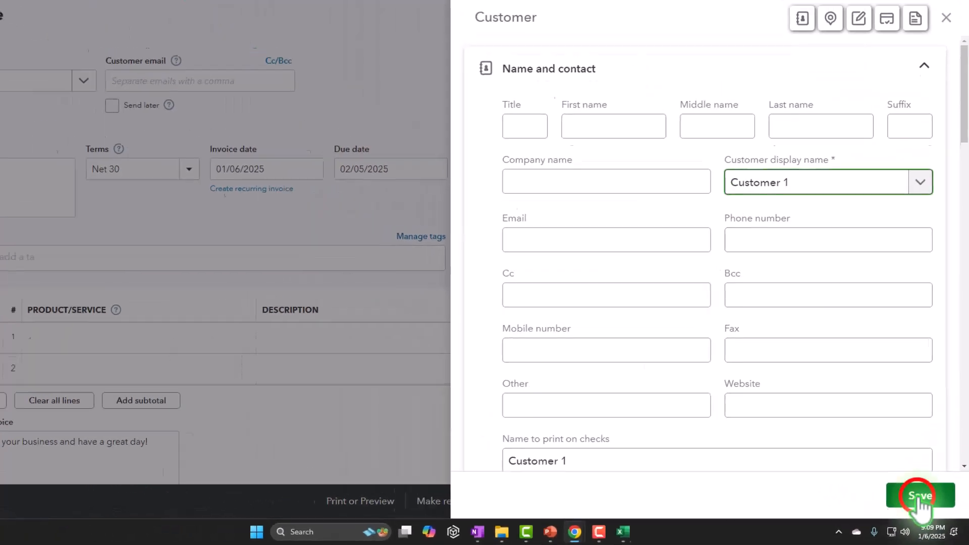
left_click(918, 497)
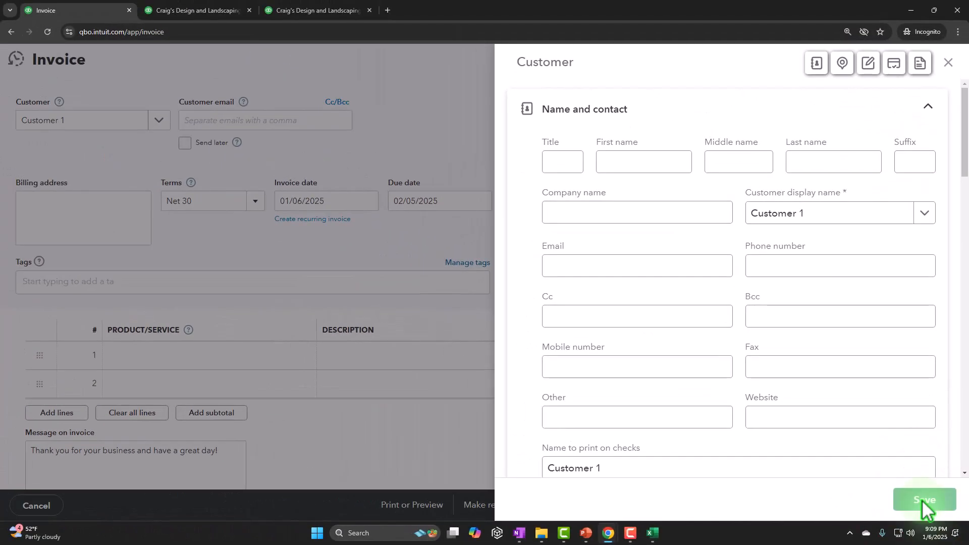
Step: Move to the first product/service line and add a new Service-type item named Service 1
left_click(189, 79)
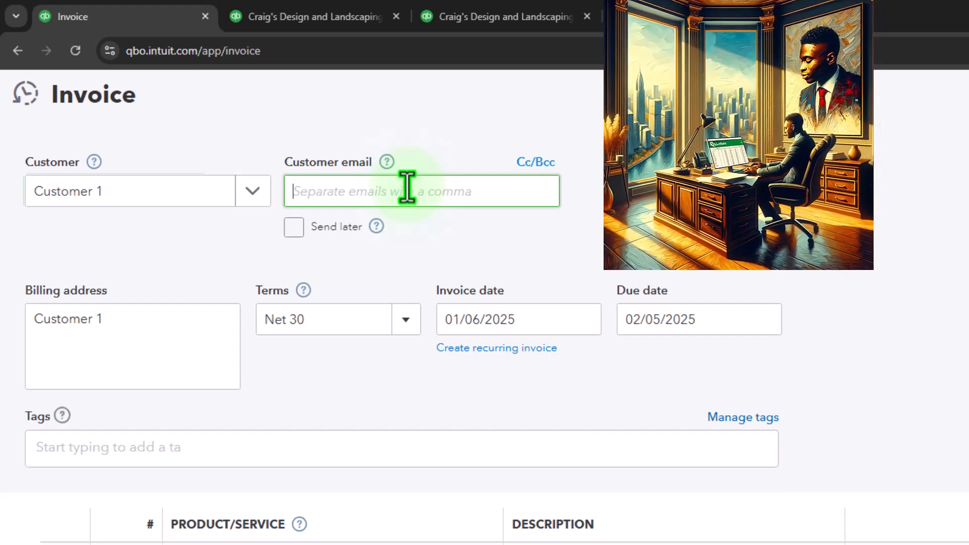
left_click(195, 320)
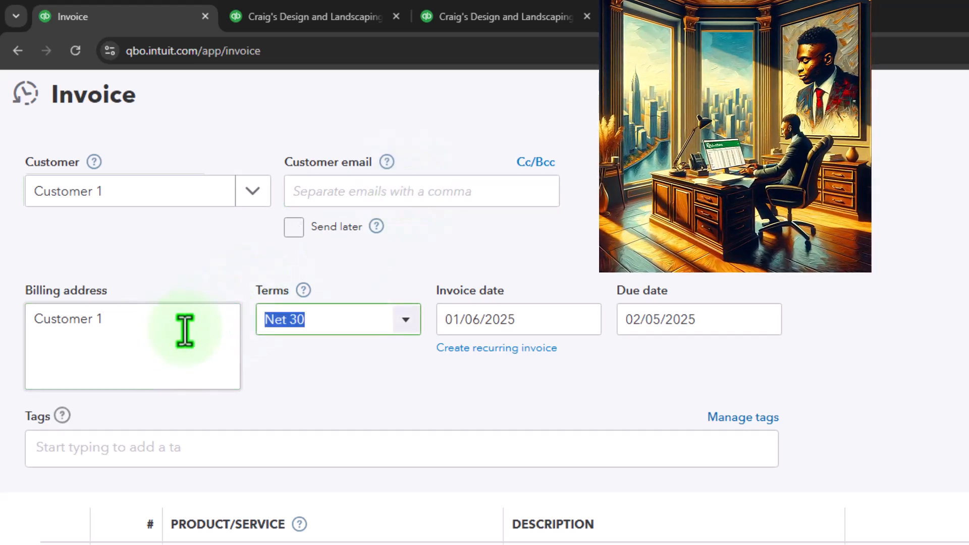
key("Tab")
key("Tab")
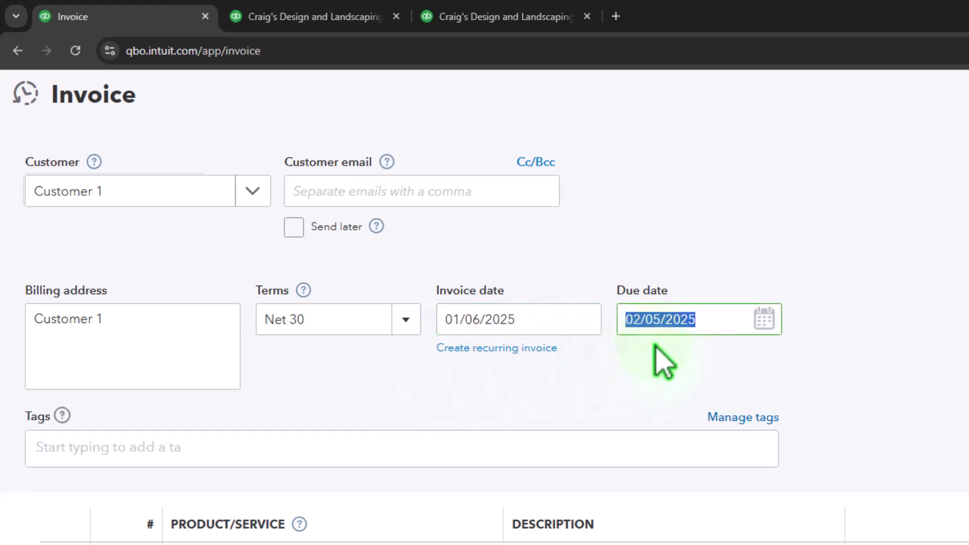
key("Tab")
key("Tab")
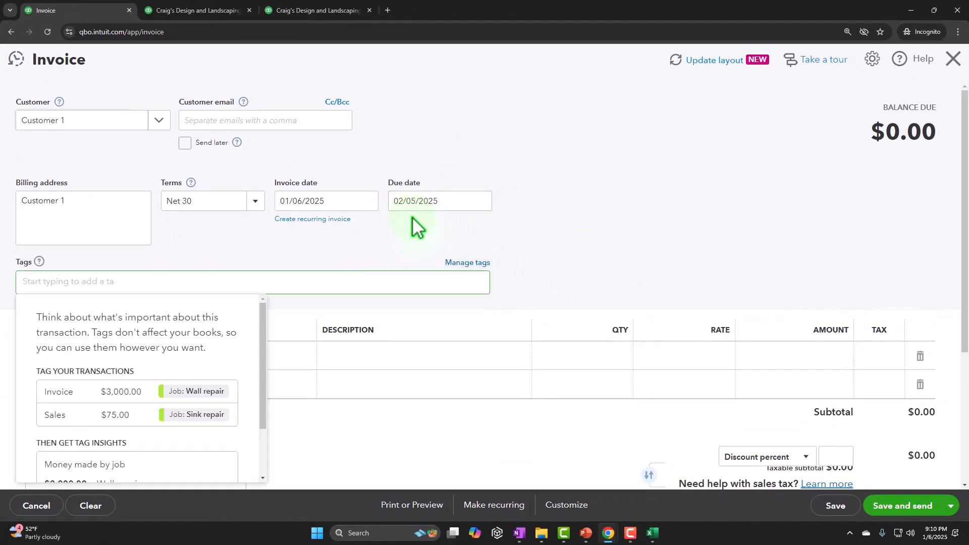
key("Tab")
type("Serv")
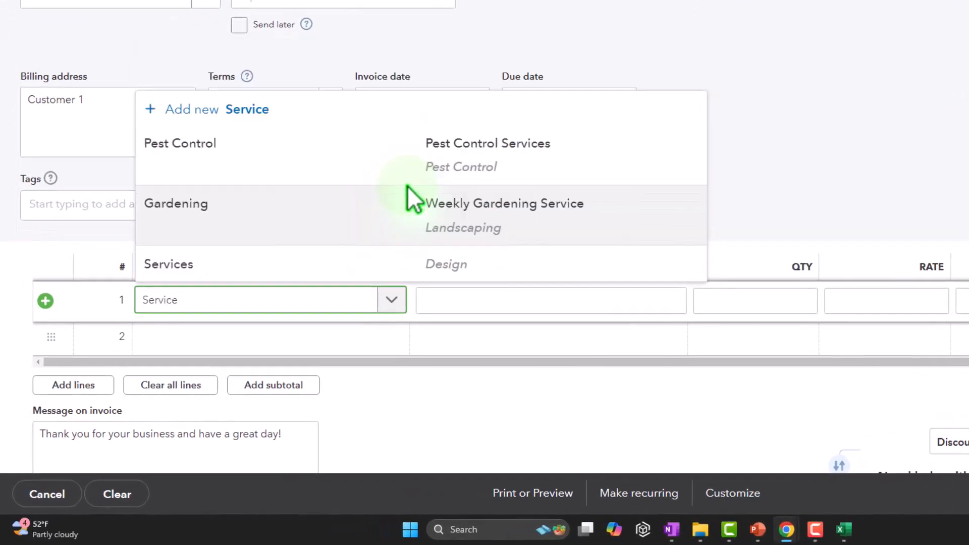
type("ice 1")
key("Tab")
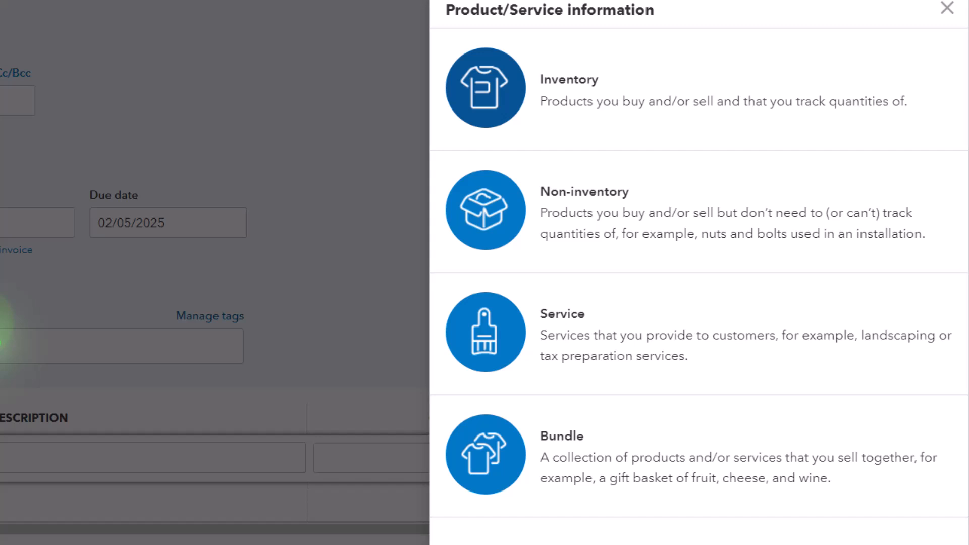
left_click(593, 353)
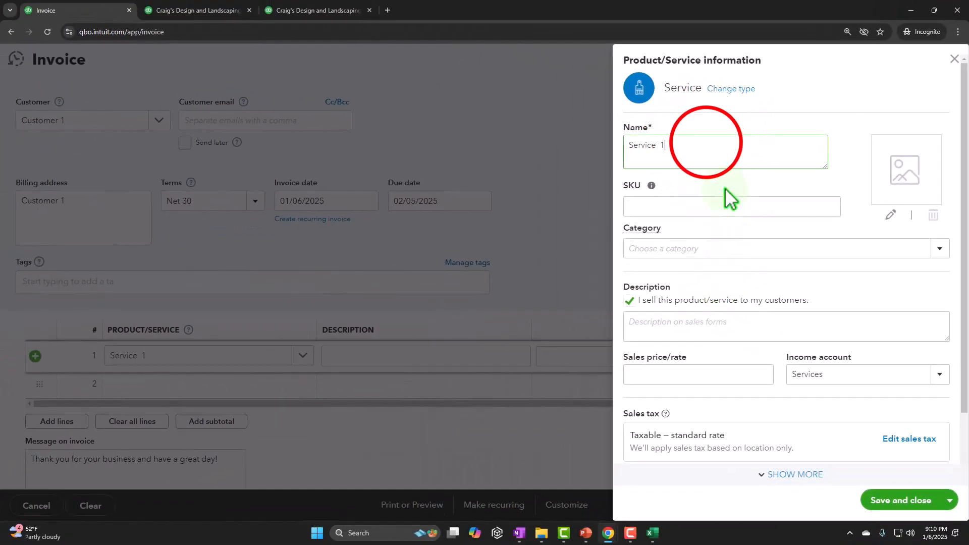
Step: Set Service 1's sales price/rate to 100 and its description to Service 1
triple_click(677, 143)
key("ctrl+c")
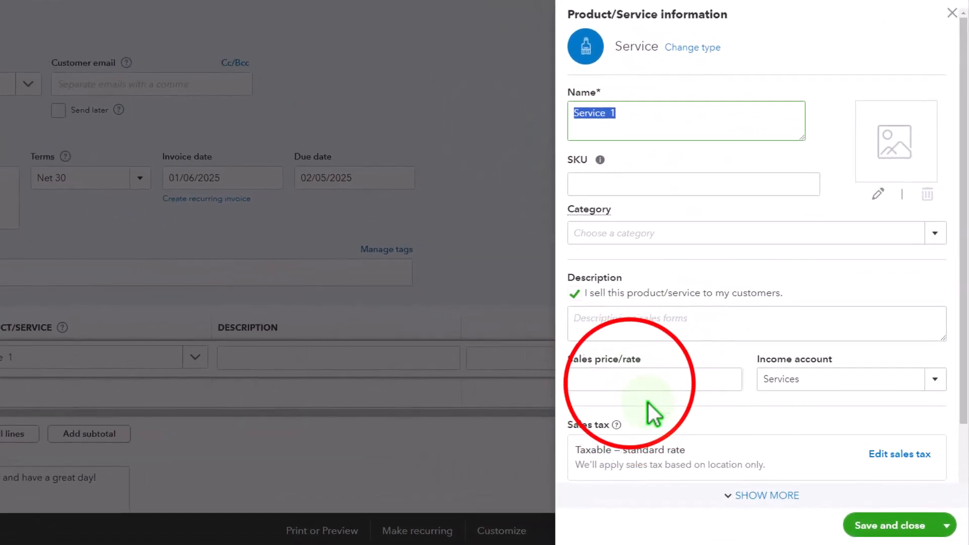
left_click(629, 382)
key("ctrl+v")
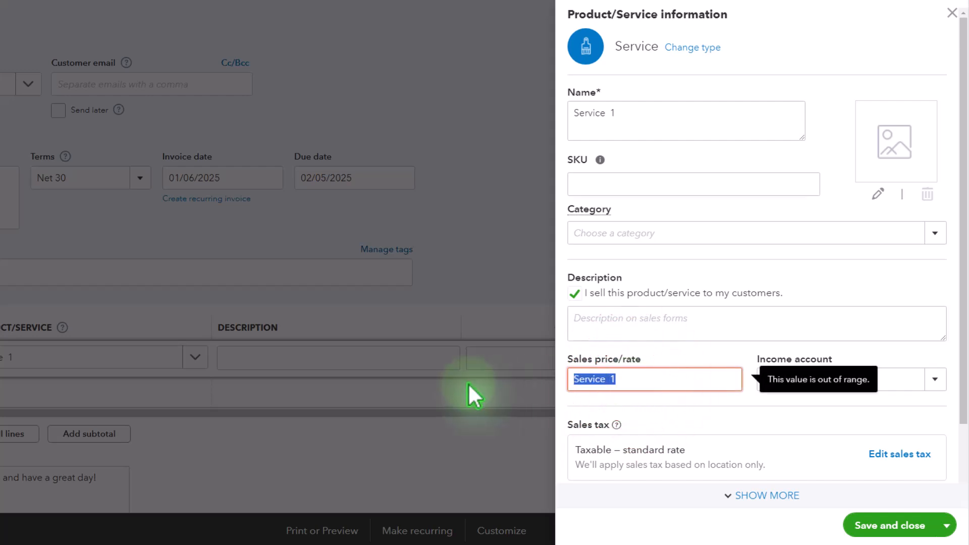
type("100")
key("Tab")
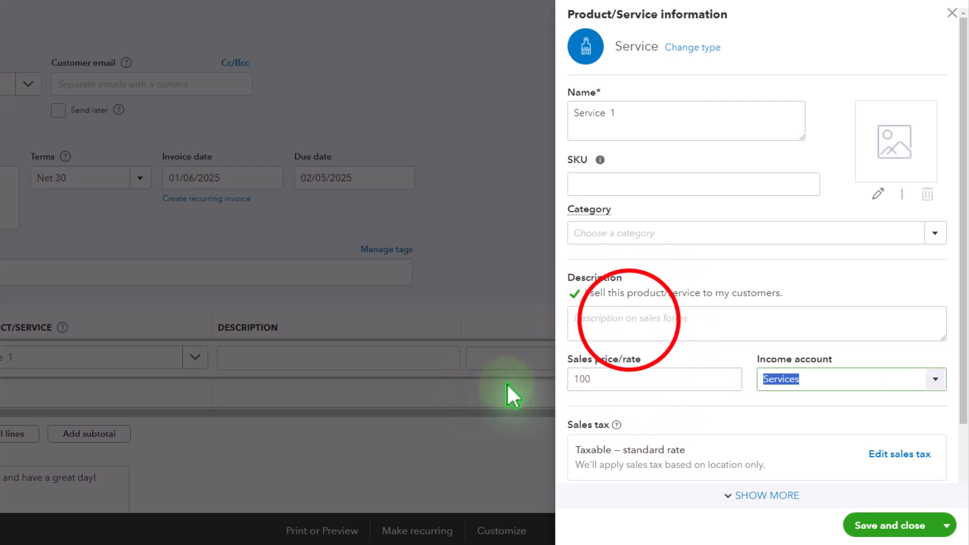
left_click(628, 323)
key("ctrl+v")
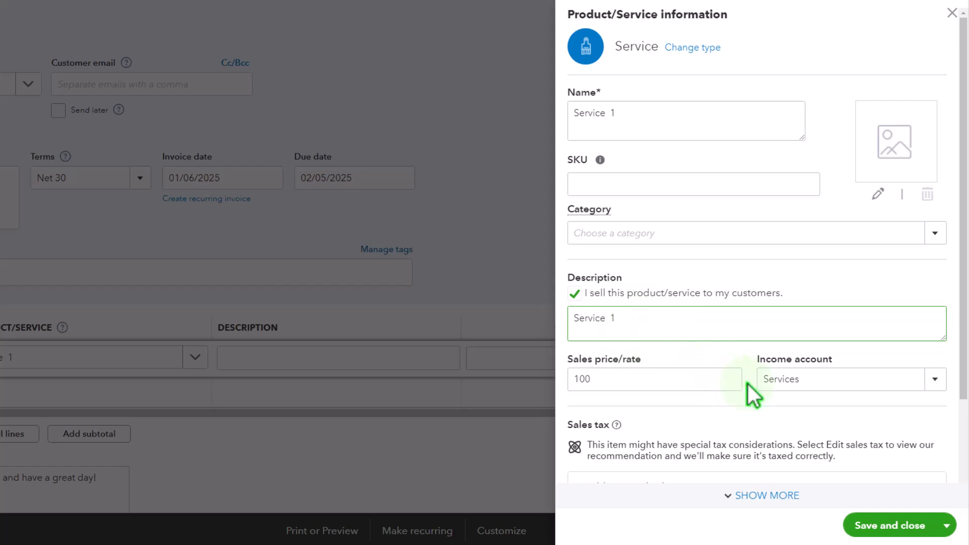
Step: Change Service 1's sales tax to Nontaxable and save and close the item
scroll(872, 471, "down", 2)
left_click(919, 373)
scroll(843, 328, "down", 6)
scroll(843, 347, "down", 3)
left_click(622, 468)
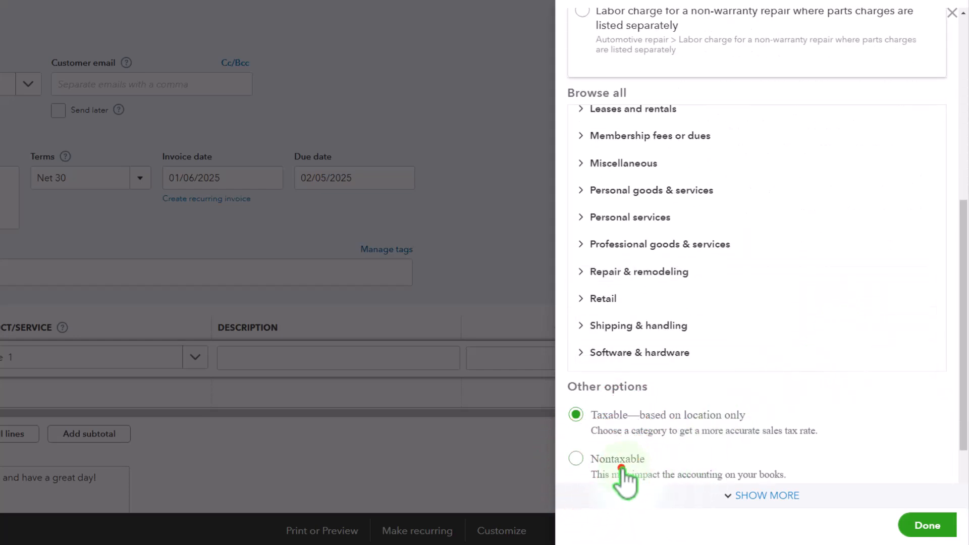
left_click(903, 534)
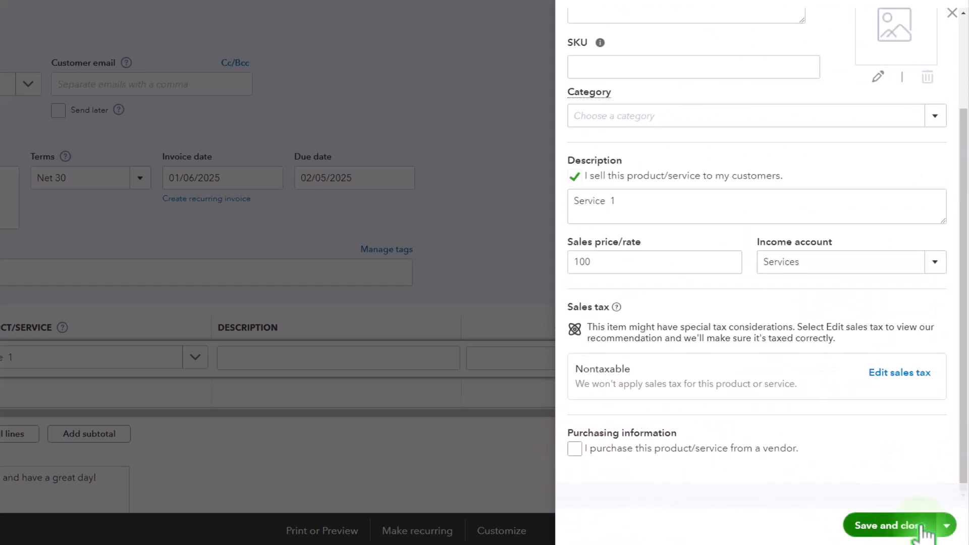
left_click(921, 525)
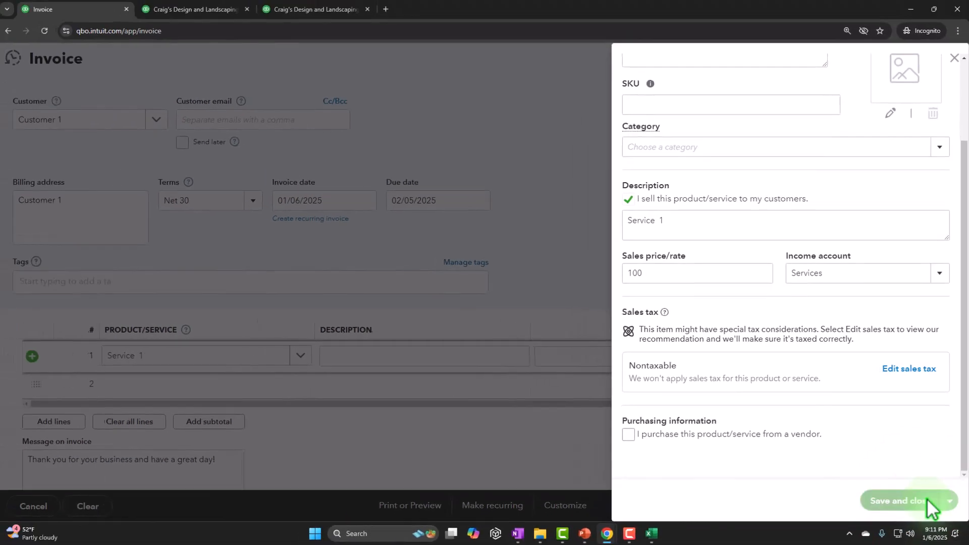
Step: Set the quantity on the invoice's first line to 2
left_click(954, 59)
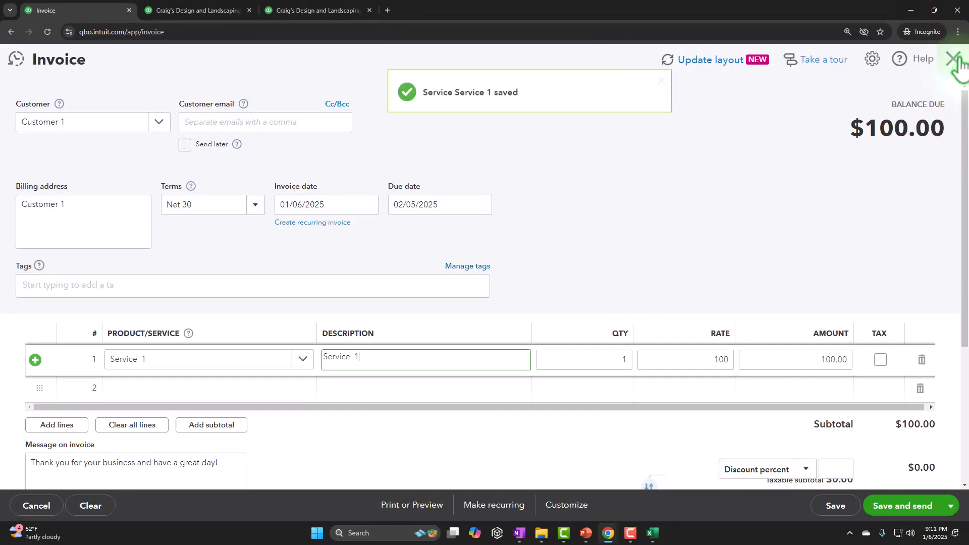
type("2")
key("Tab")
Step: Save and close the invoice
scroll(780, 391, "down", 3)
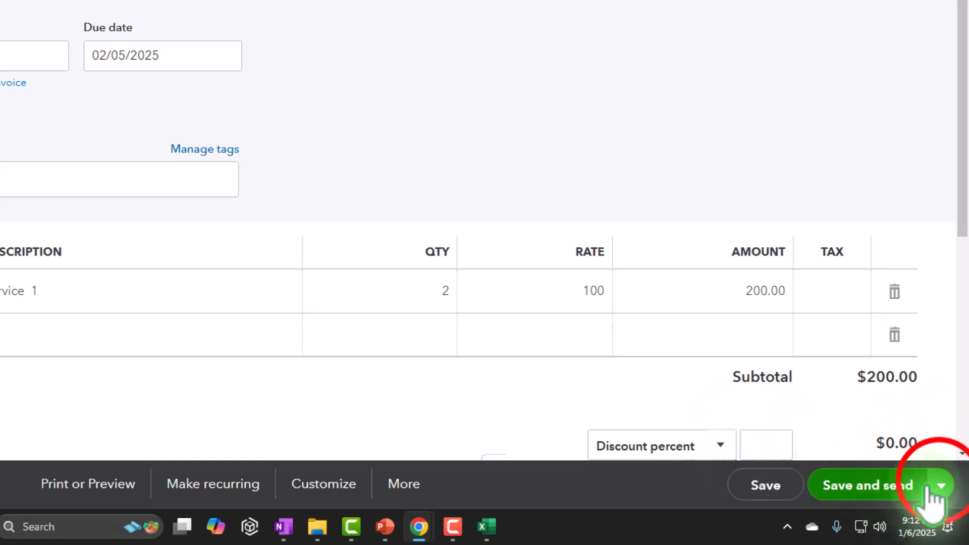
left_click(931, 486)
left_click(873, 421)
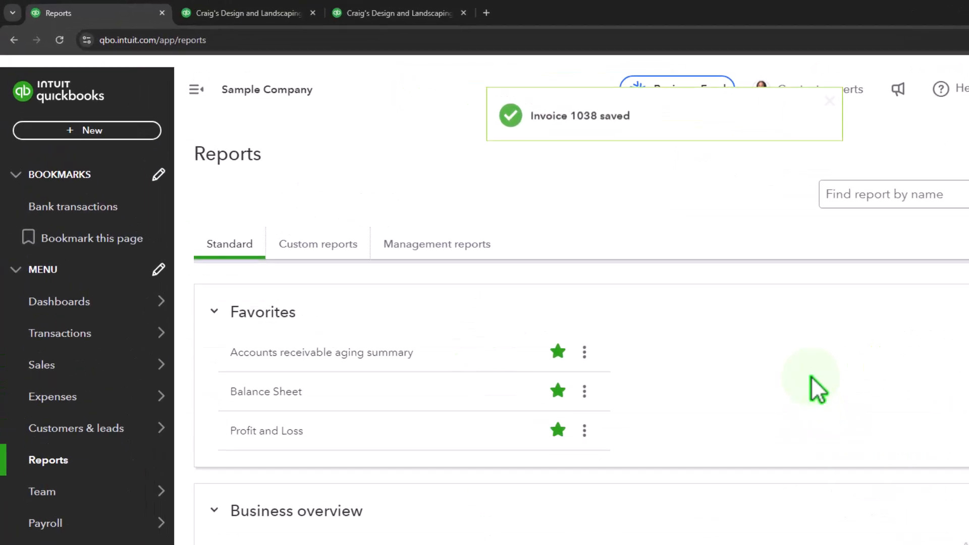
Step: Rerun the Balance Sheet report and drill into the 2025 Accounts Receivable amount
left_click(253, 13)
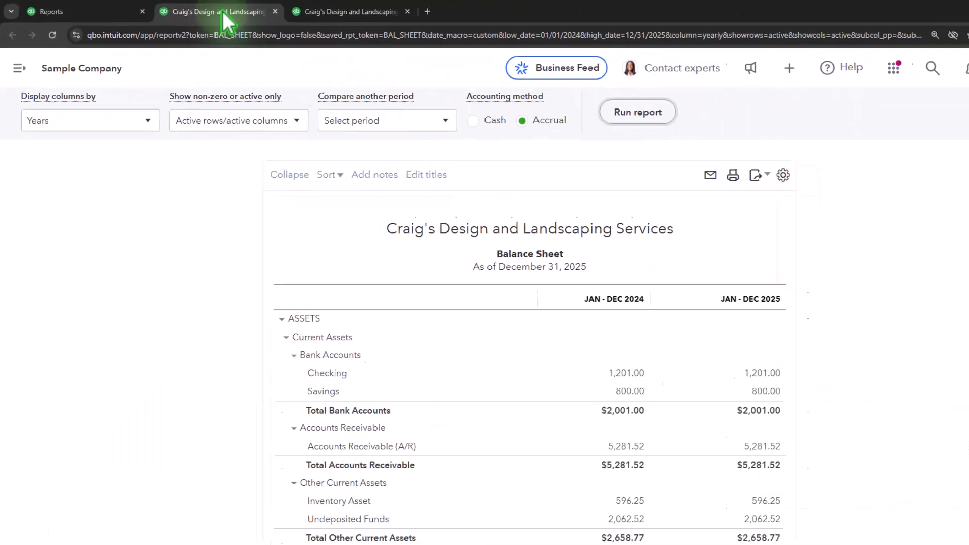
left_click(646, 115)
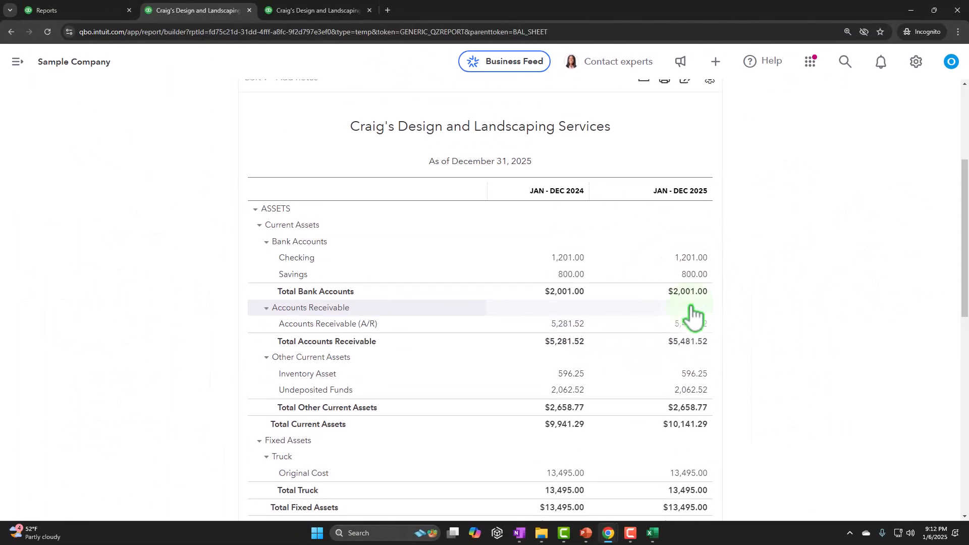
left_click(690, 308)
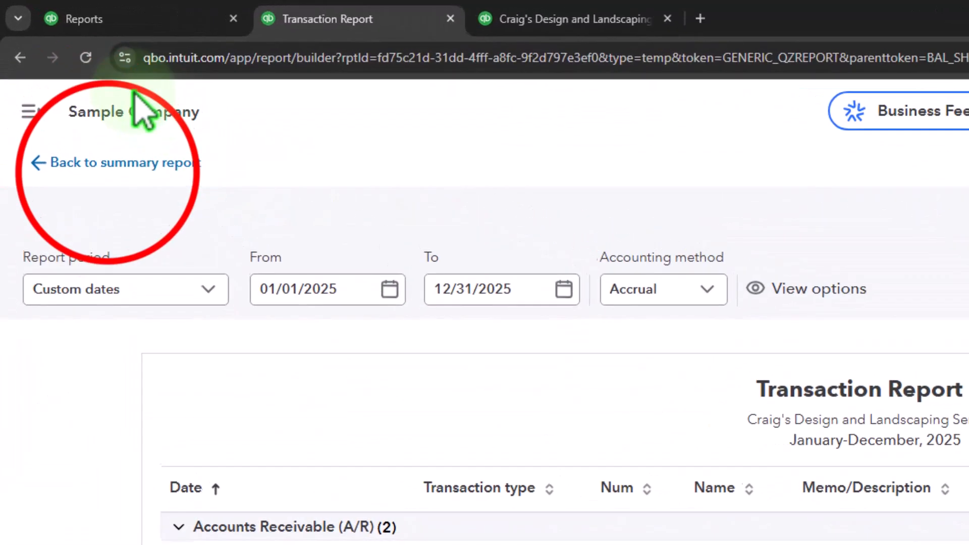
Step: Return to the balance sheet summary, then rerun the Profit and Loss report and review its 2025 income
left_click(70, 162)
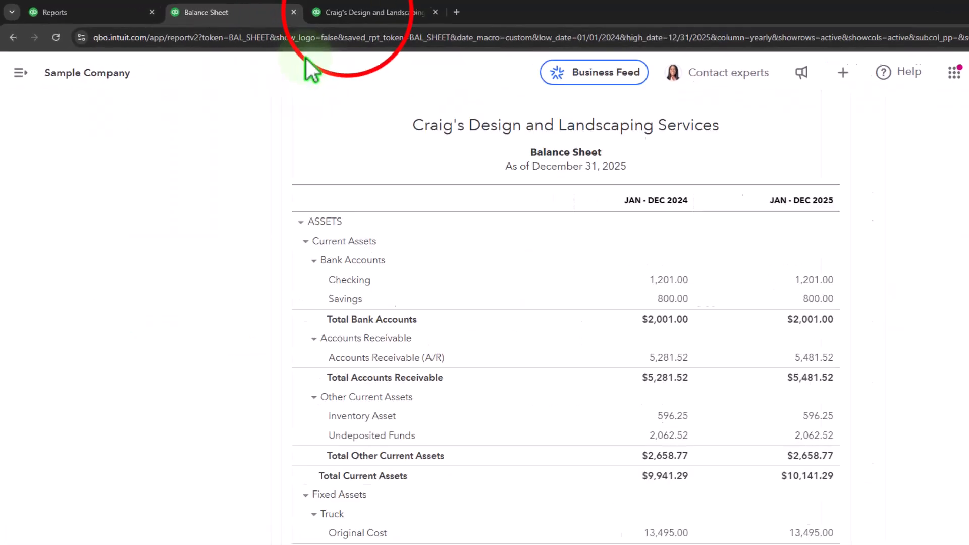
left_click(613, 23)
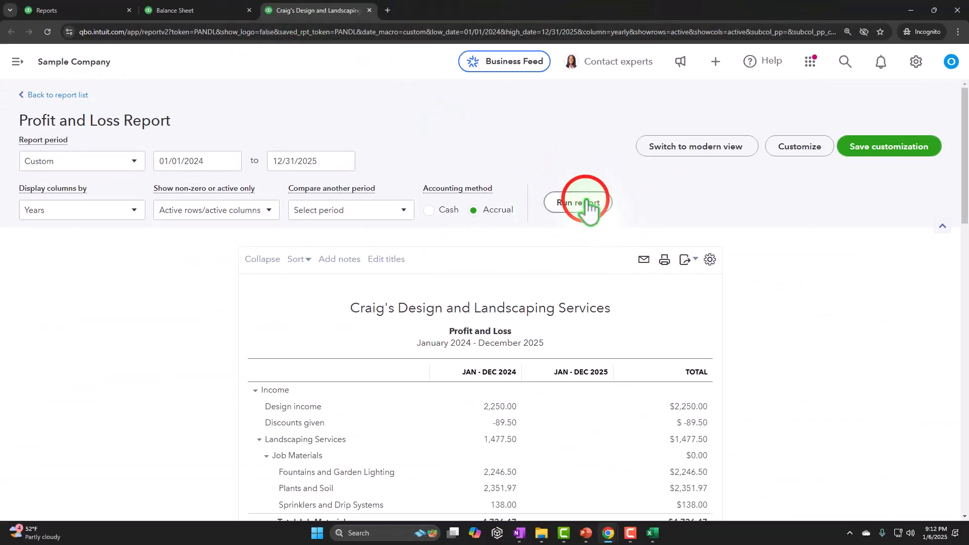
left_click(585, 203)
scroll(591, 206, "down", 5)
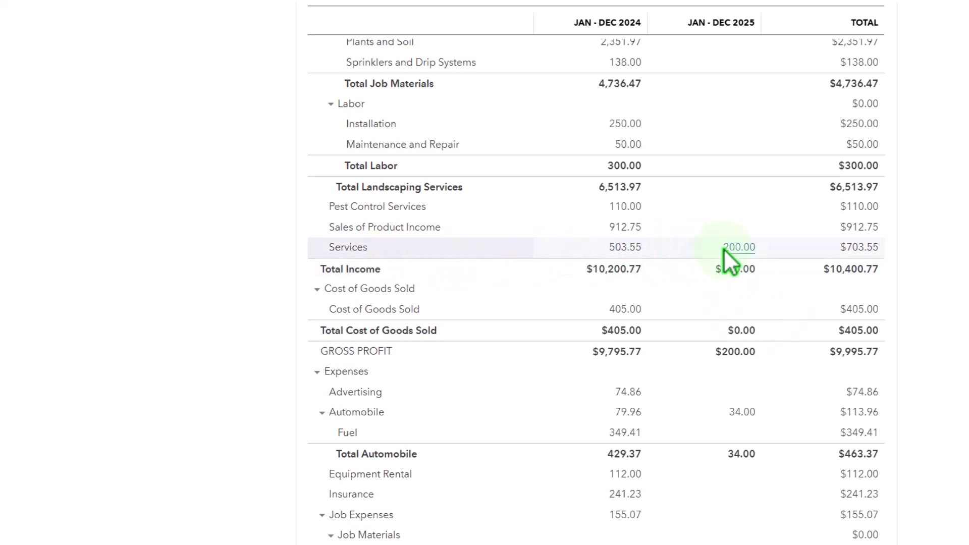
scroll(724, 249, "up", 10)
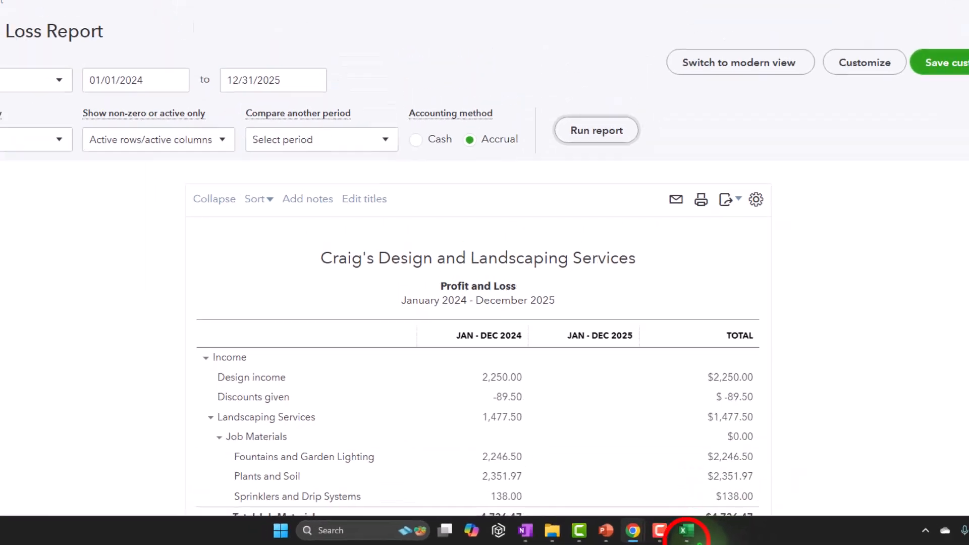
Step: In the worksheet, enter the invoice's 200.00 debit to Accounts Receivable and (200.00) credit to Income
left_click(686, 531)
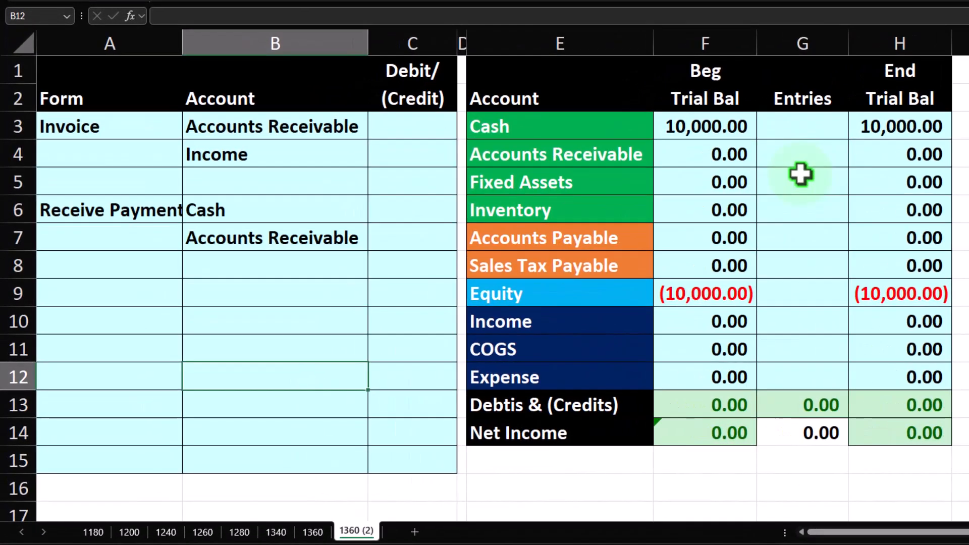
left_click(426, 131)
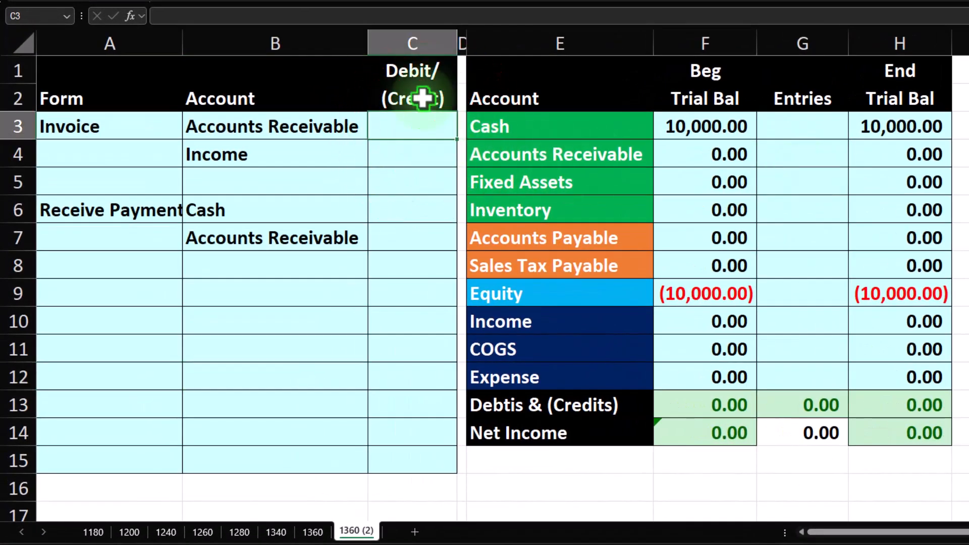
key("Return")
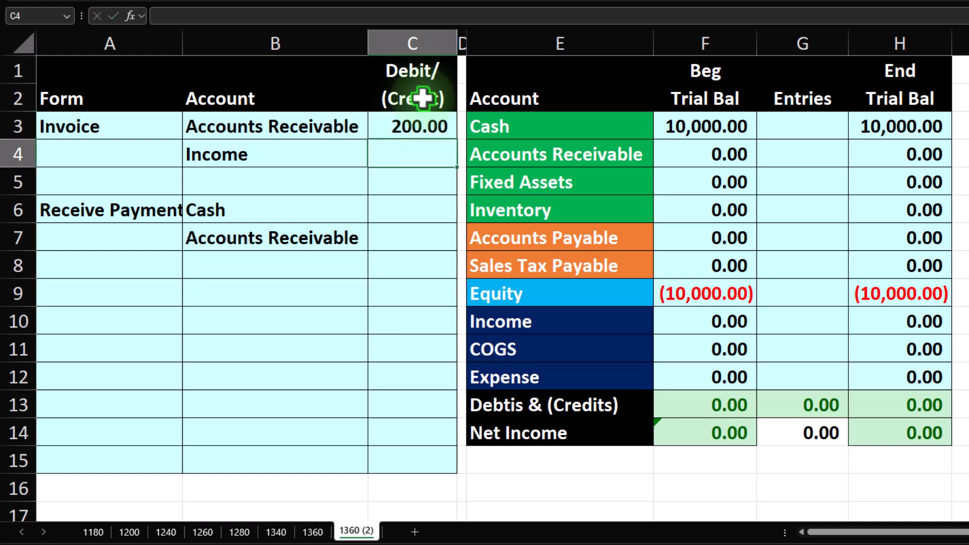
key("Return")
Step: Link the Accounts Receivable entry in the Entries column to cell C3 with +C3
key("Right")
key("Right")
key("Right")
key("Right")
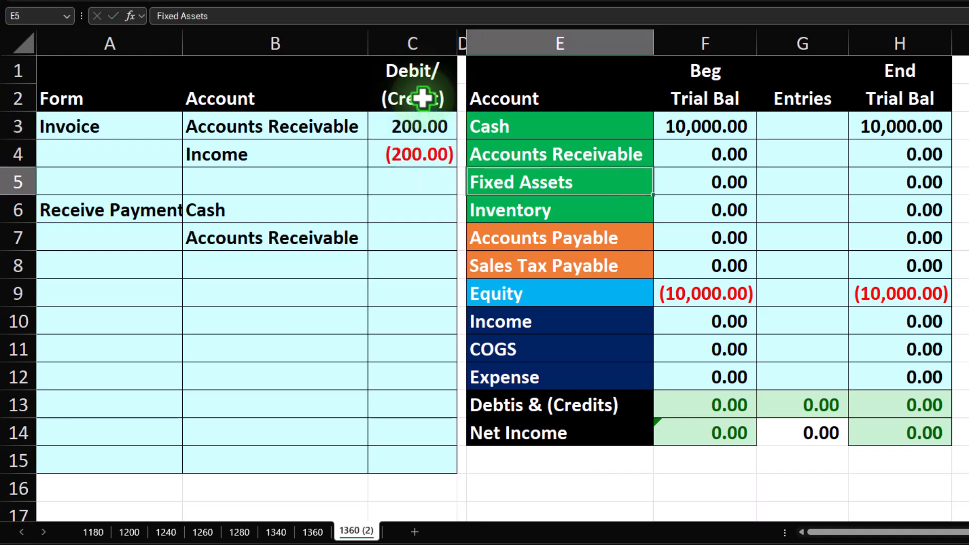
key("Up")
type("+")
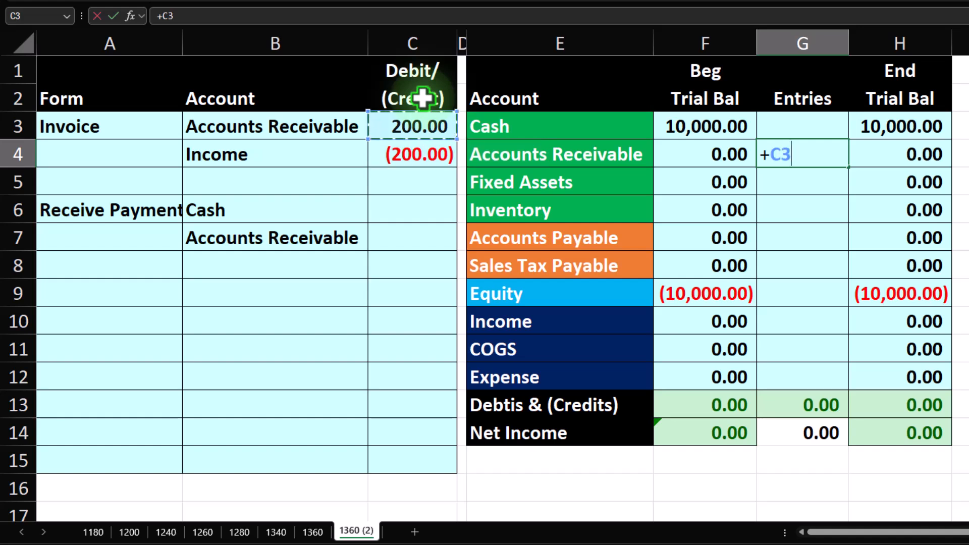
key("Return")
Step: Link the Income entry in the Entries column to cell C4 and check the ending trial balance
key("Down")
key("Down")
key("Down")
key("Down")
key("Down")
type("+")
key("Left")
key("Left")
key("Left")
key("Return")
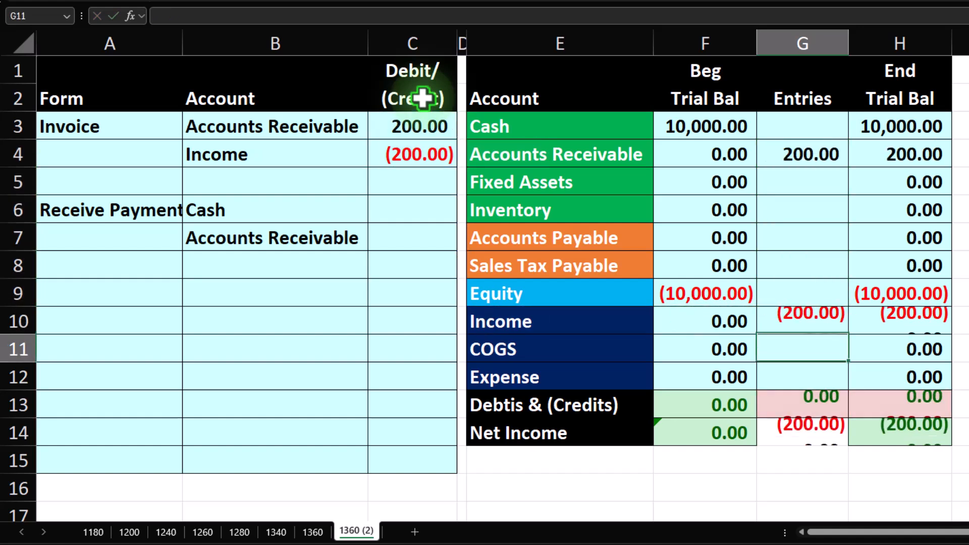
left_click(942, 435)
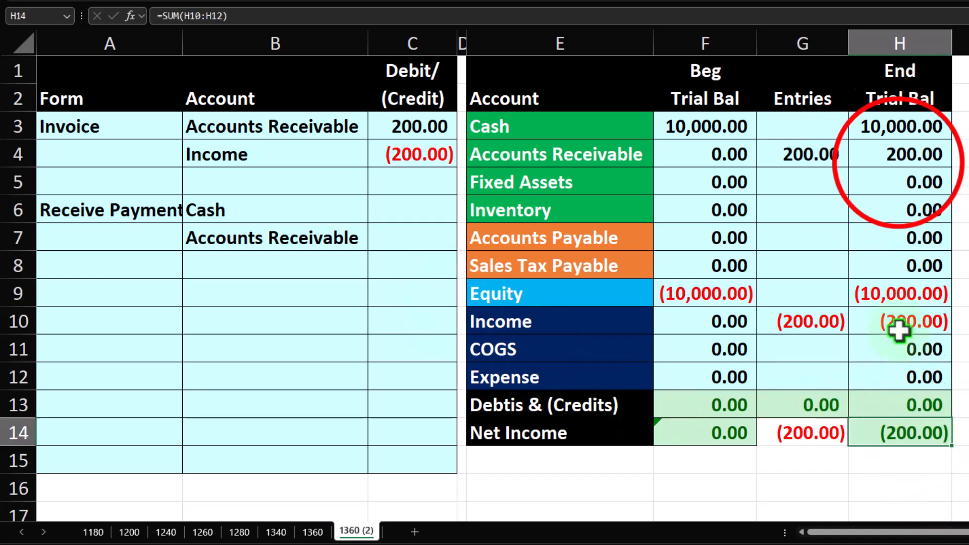
Step: Return to QuickBooks and review the not-due invoices in the Sales invoices list
left_click(898, 161)
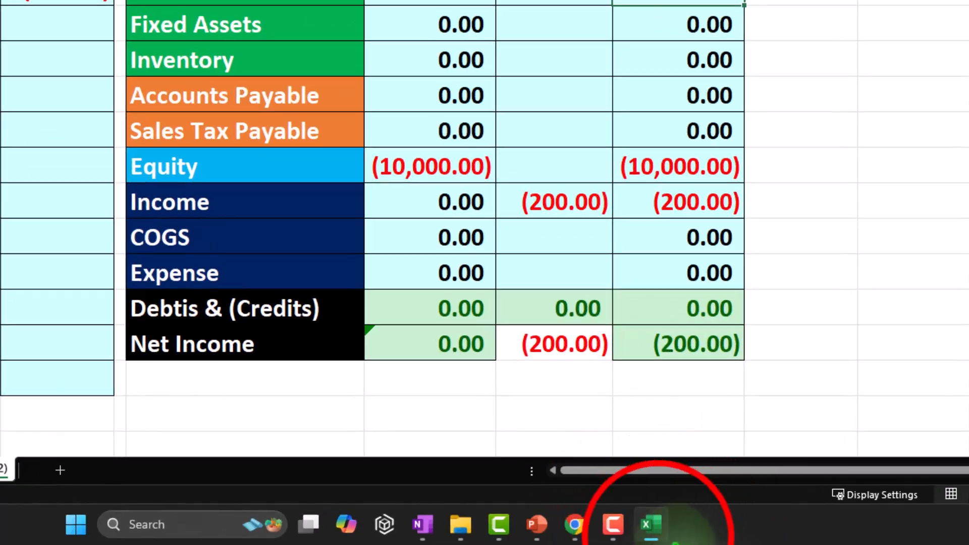
left_click(657, 530)
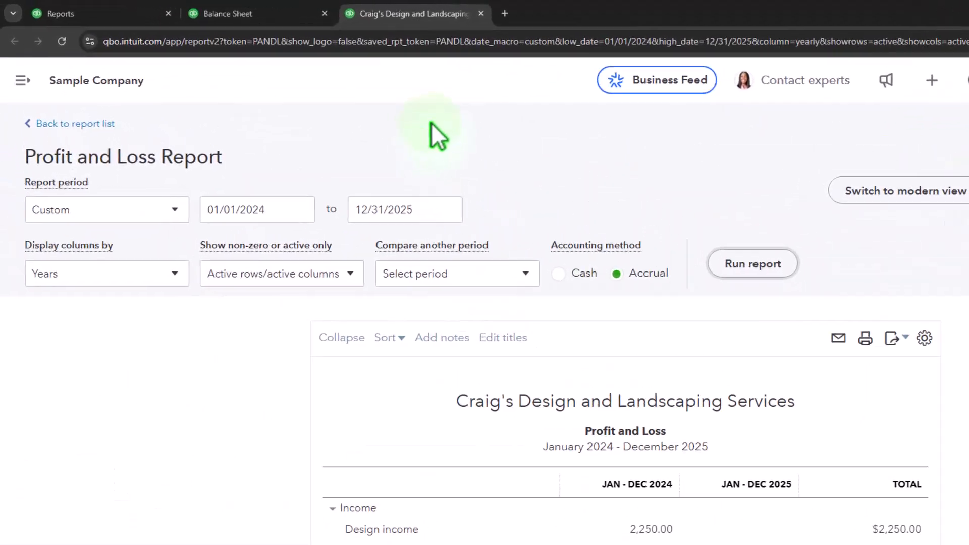
left_click(75, 124)
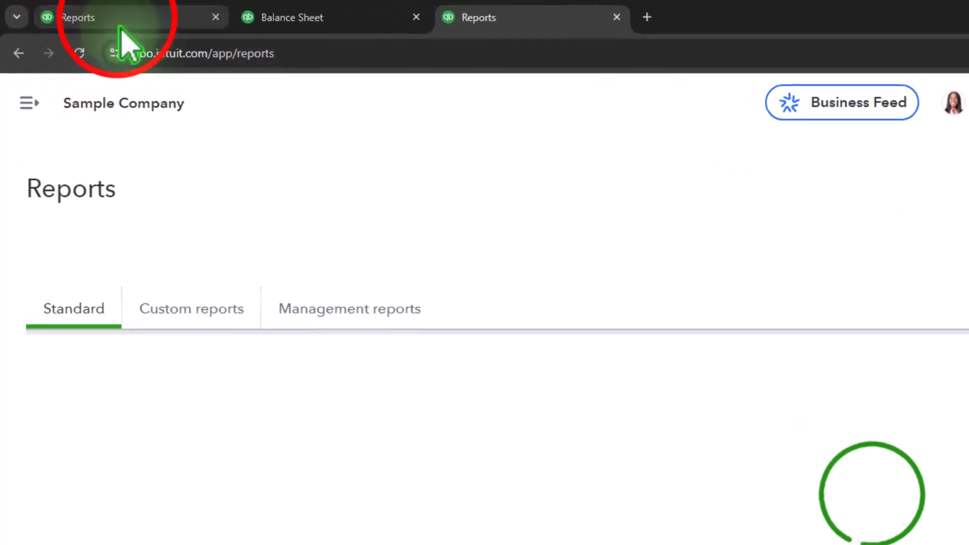
left_click(70, 11)
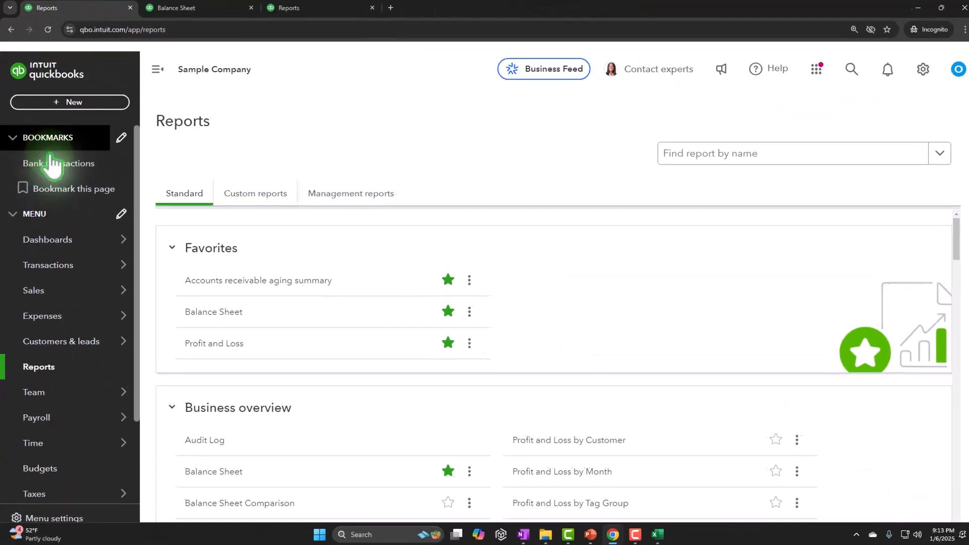
left_click(76, 497)
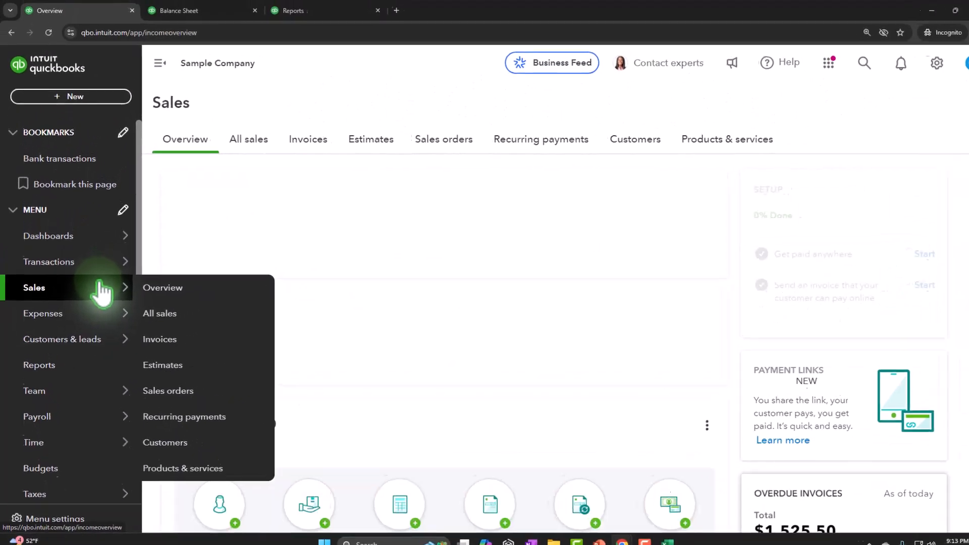
left_click(308, 139)
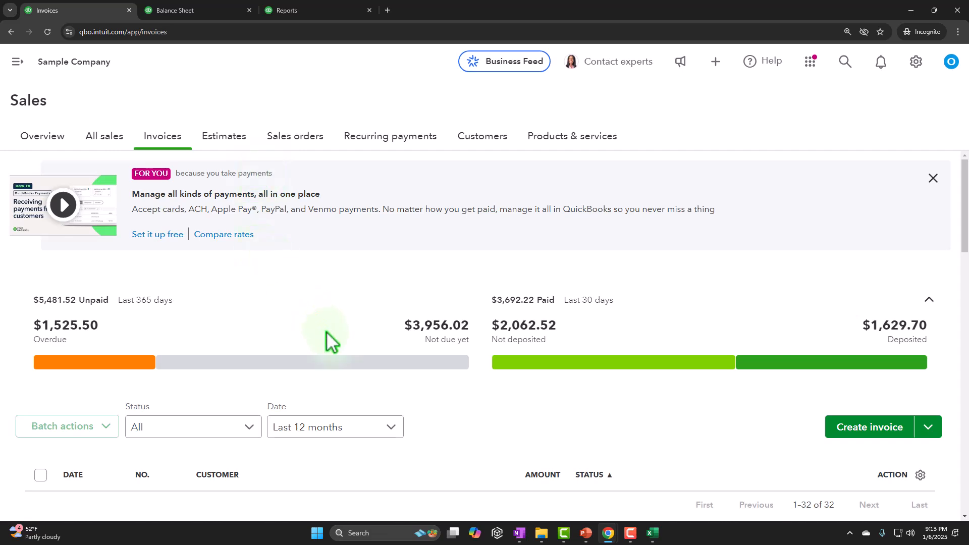
scroll(326, 331, "down", 3)
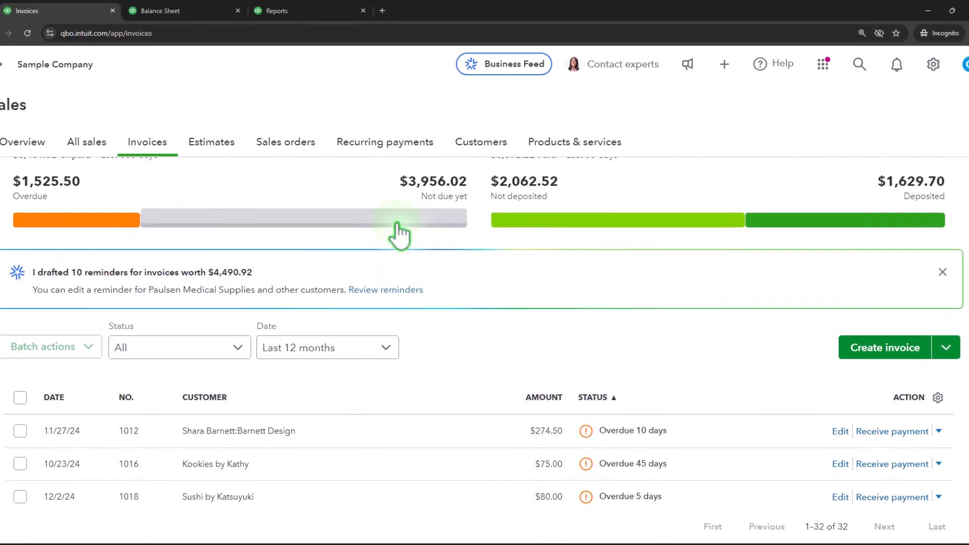
left_click(397, 225)
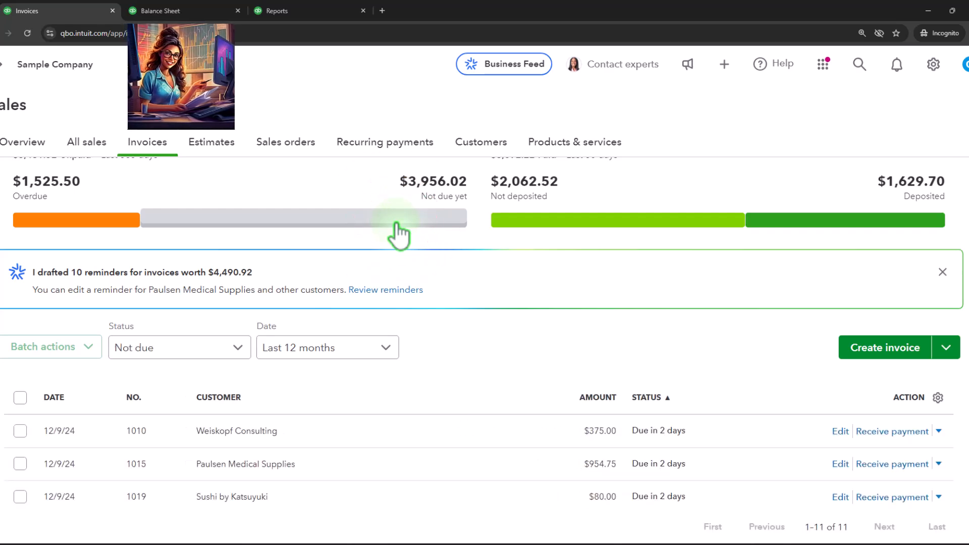
scroll(406, 260, "down", 4)
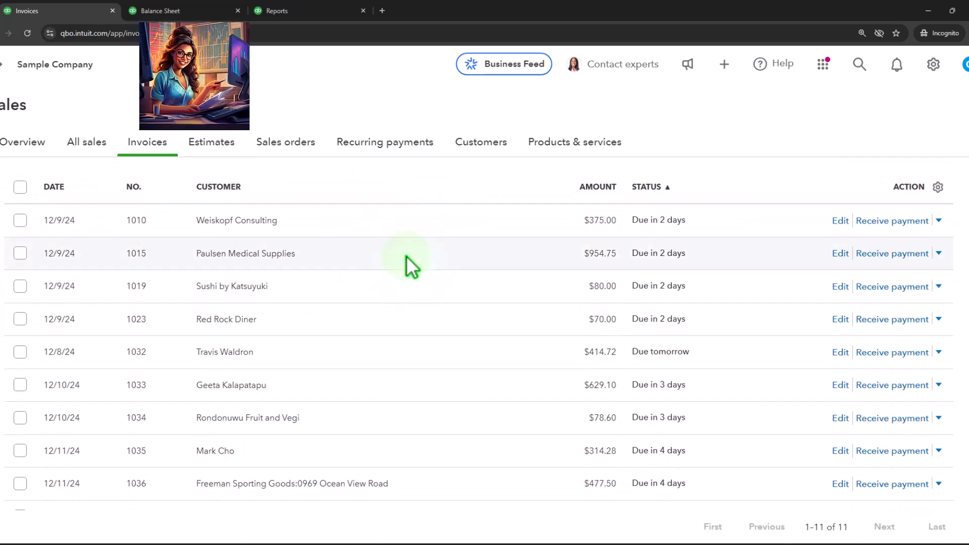
scroll(407, 256, "down", 2)
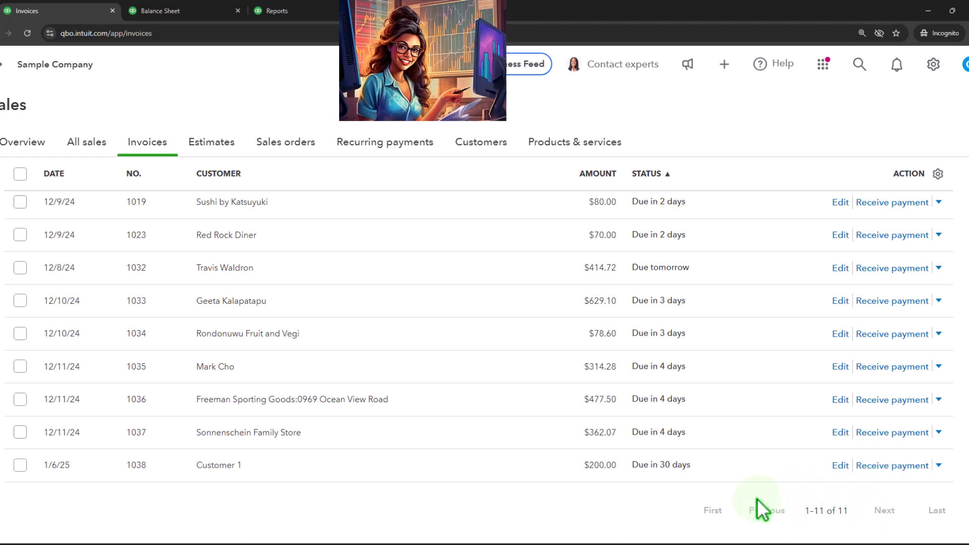
scroll(757, 498, "up", 10)
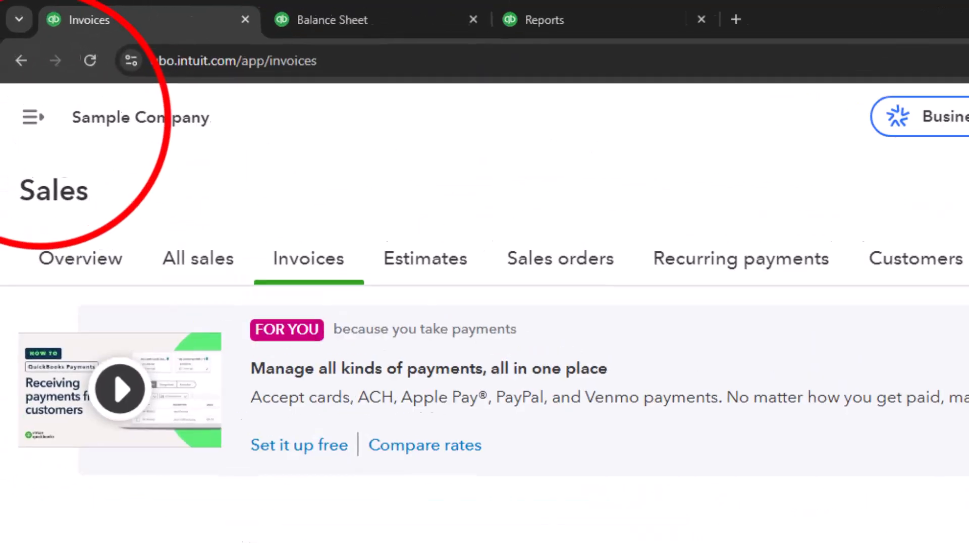
Step: Open Bank transactions and examine the suggested match between the $200 Customer 1 deposit and invoice 1038
left_click(33, 119)
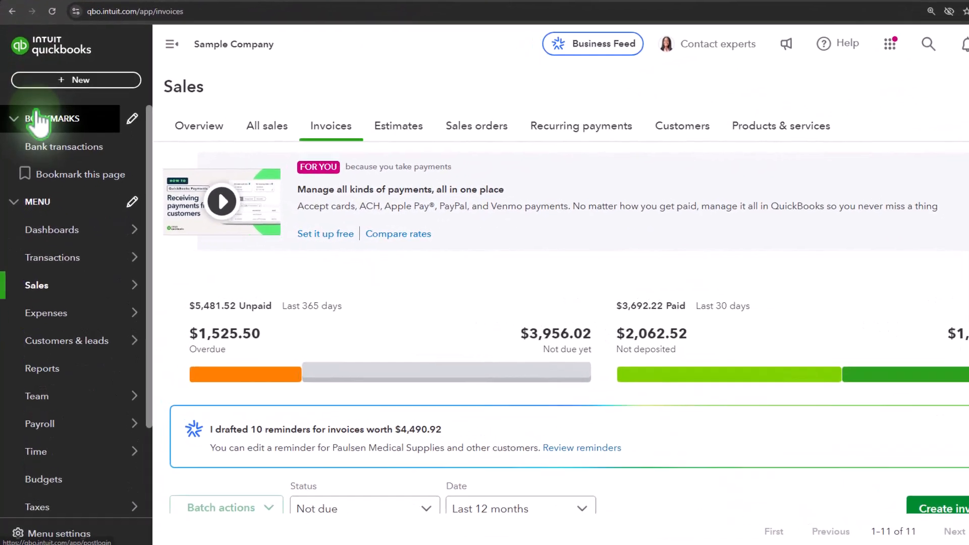
left_click(53, 234)
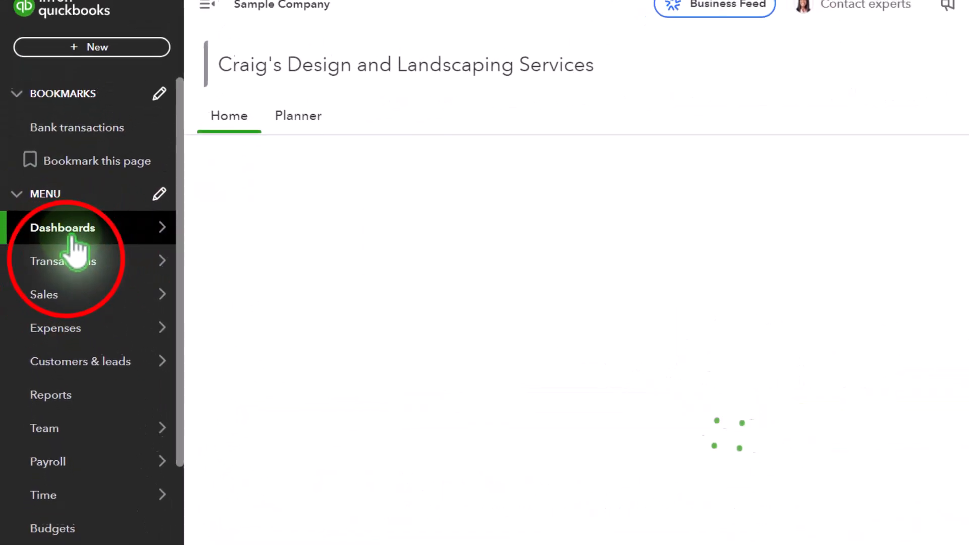
left_click(70, 270)
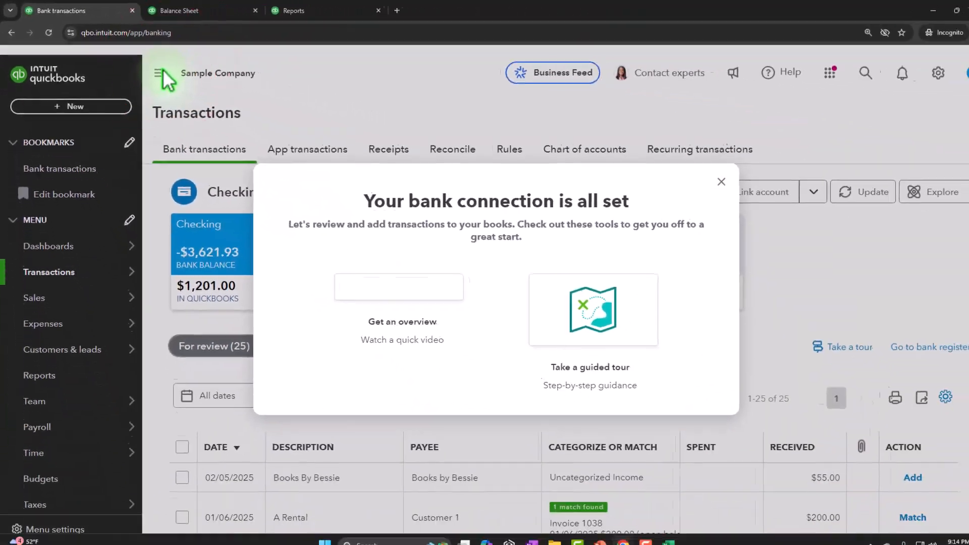
left_click(914, 230)
left_click(210, 96)
scroll(459, 379, "down", 3)
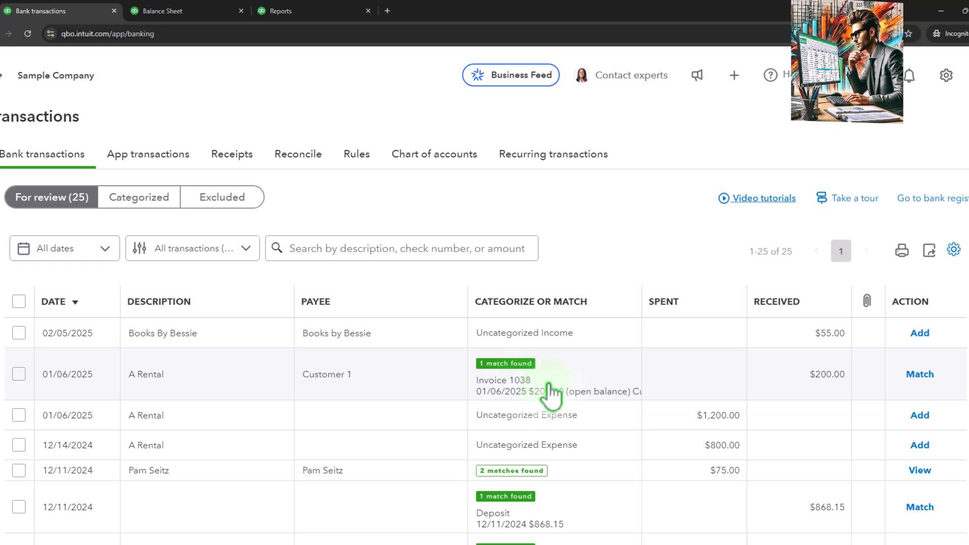
left_click(815, 386)
scroll(671, 398, "down", 2)
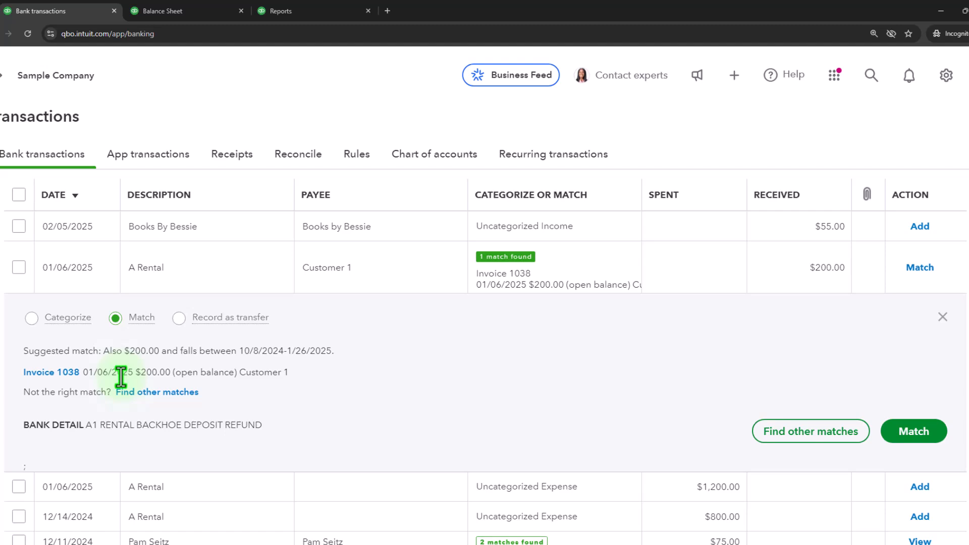
left_click(943, 317)
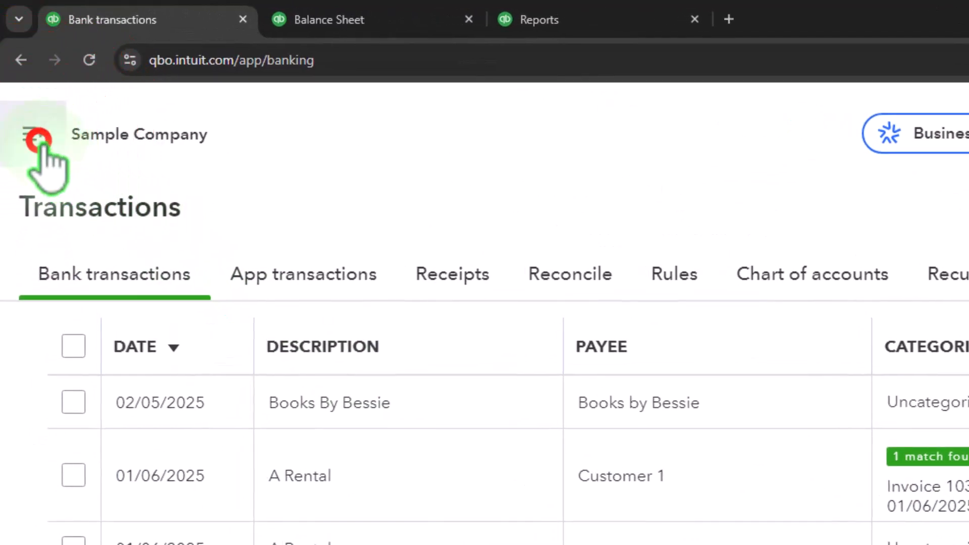
Step: Open the Sales customers list, filter to open invoices, and open Customer 1's transaction list
left_click(38, 140)
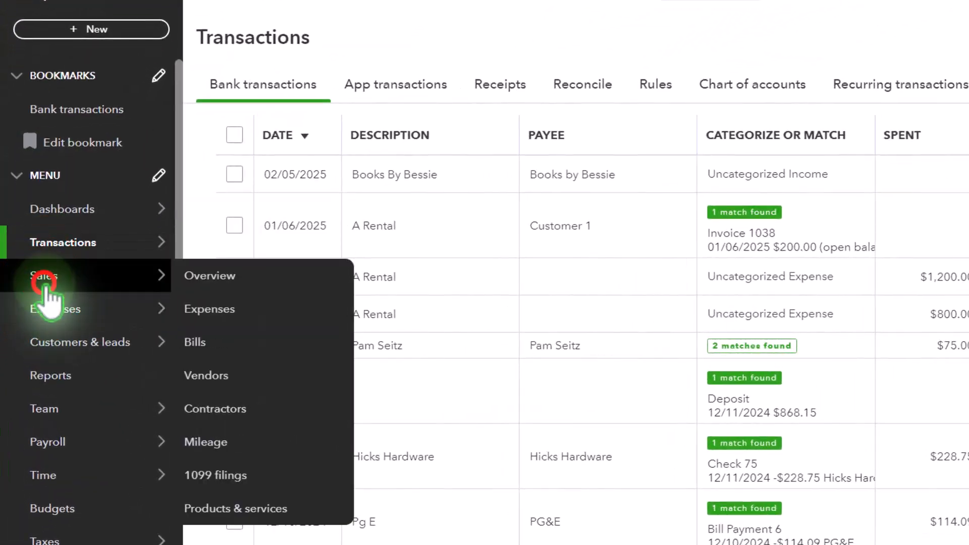
left_click(45, 288)
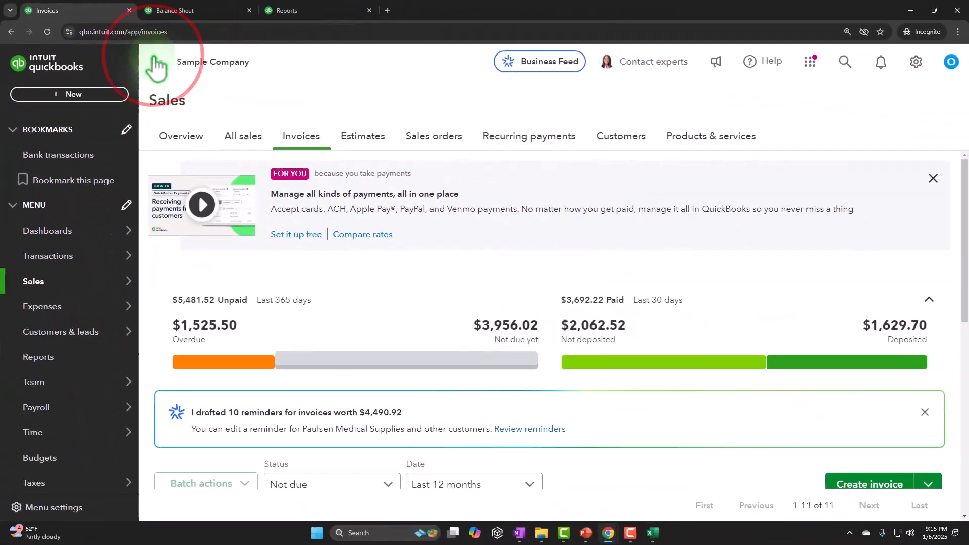
left_click(230, 90)
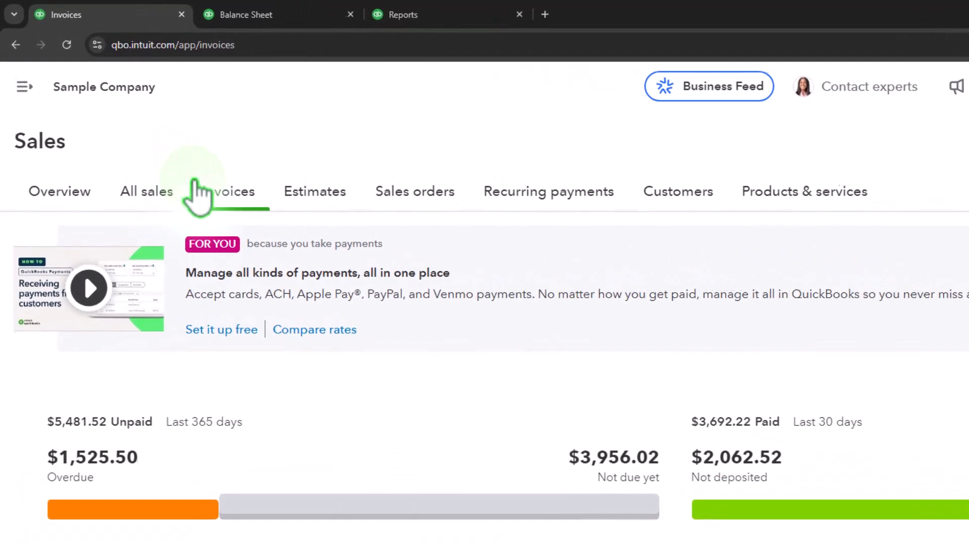
left_click(481, 135)
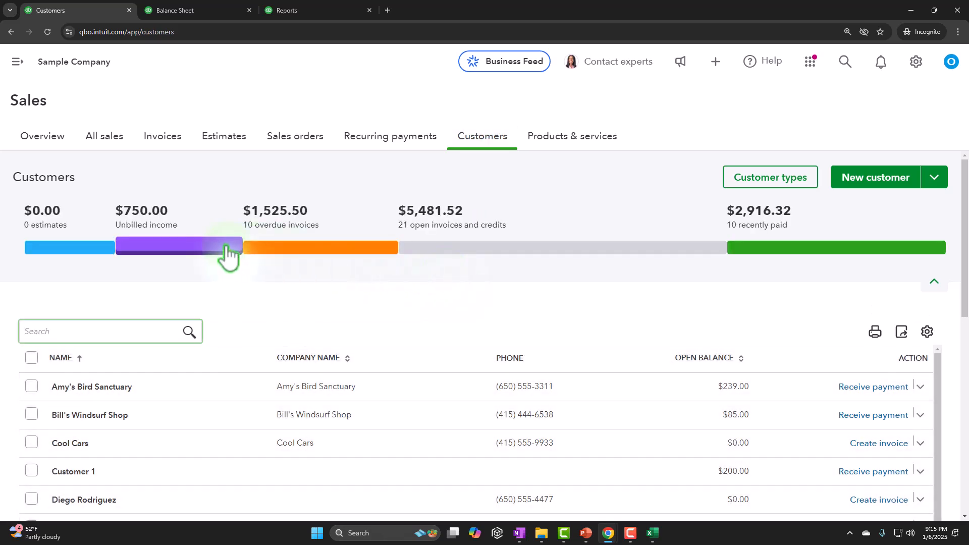
left_click(461, 244)
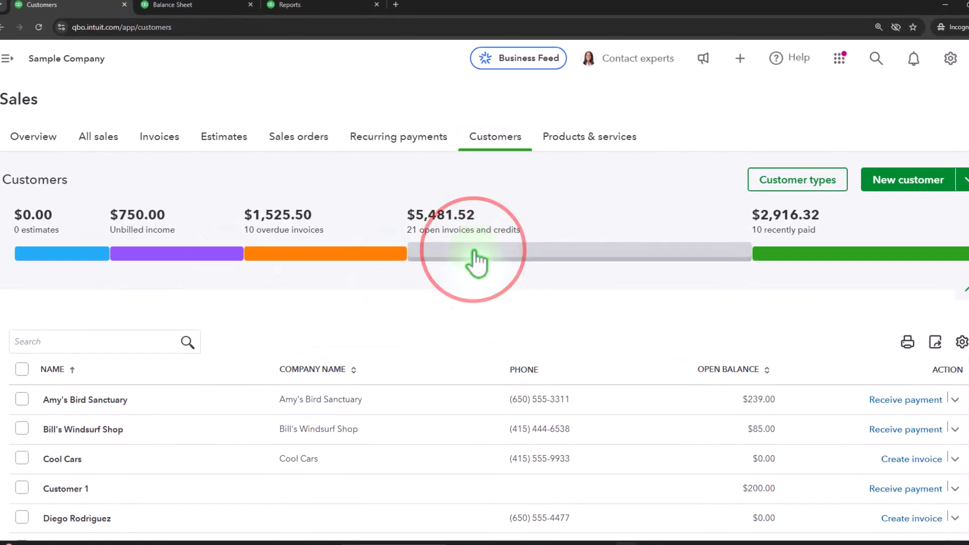
scroll(472, 264, "down", 4)
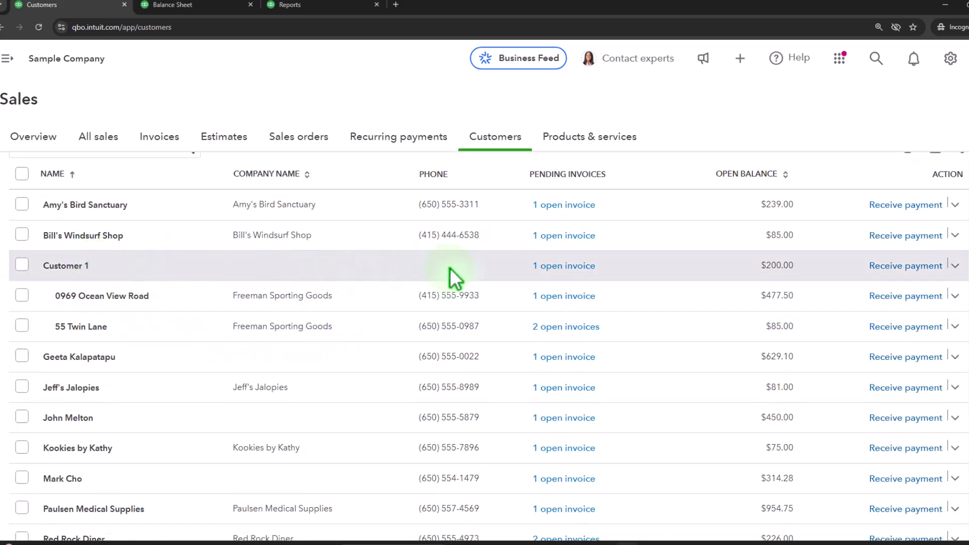
left_click(565, 266)
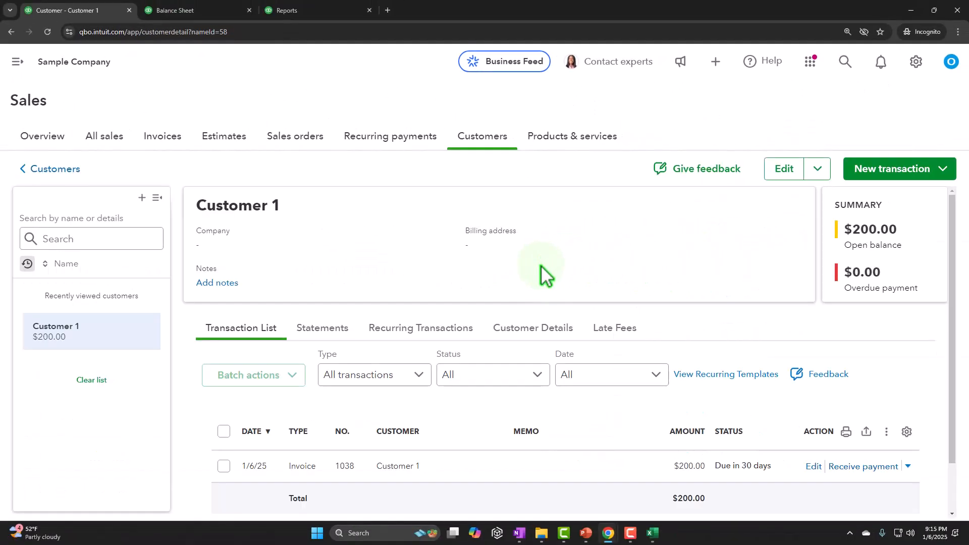
scroll(540, 267, "down", 1)
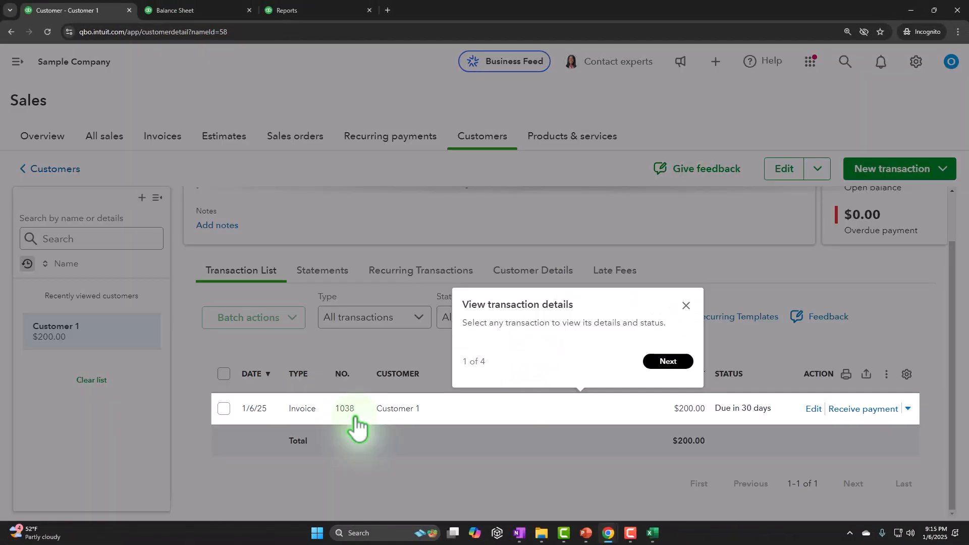
left_click(686, 305)
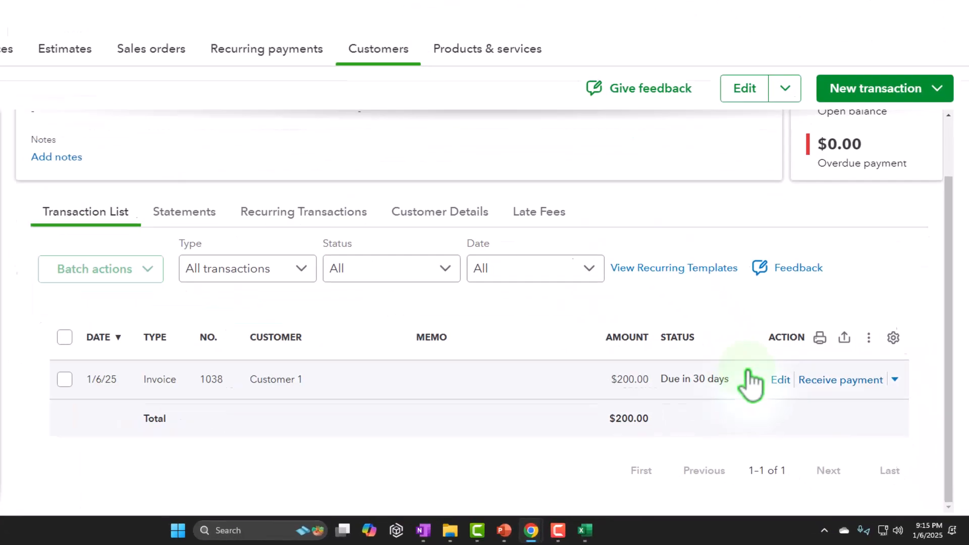
Step: Examine the receive-payment form and invoice 1038 from Customer 1's transaction list, closing both without saving
left_click(828, 385)
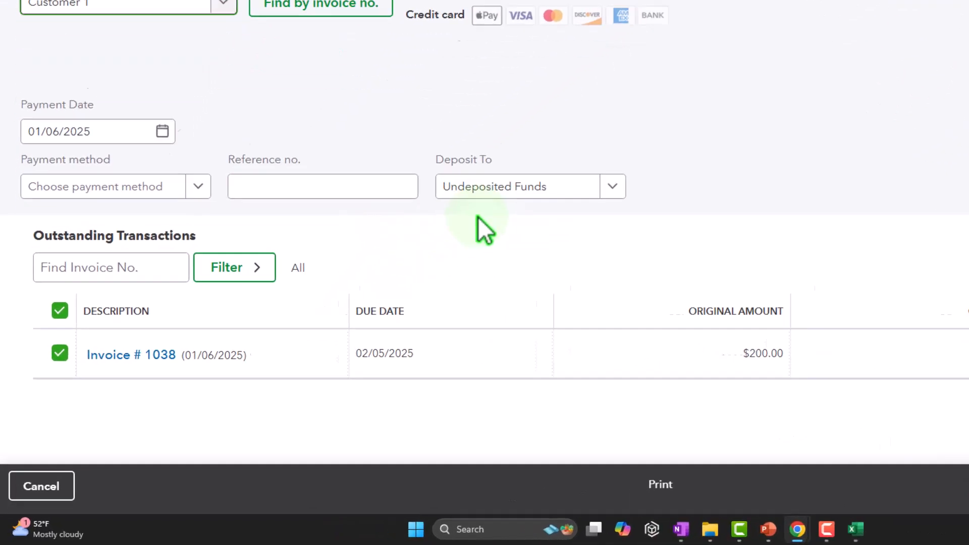
left_click(137, 309)
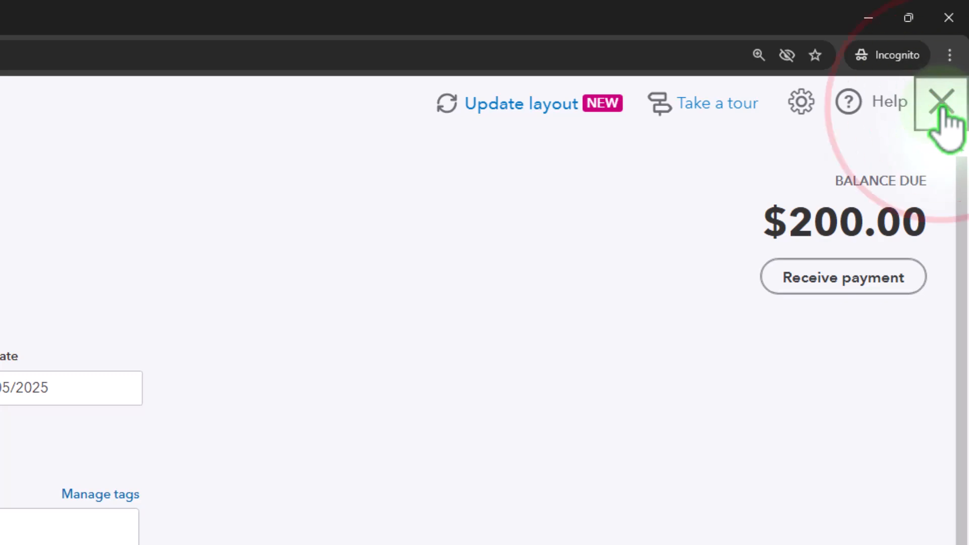
left_click(941, 108)
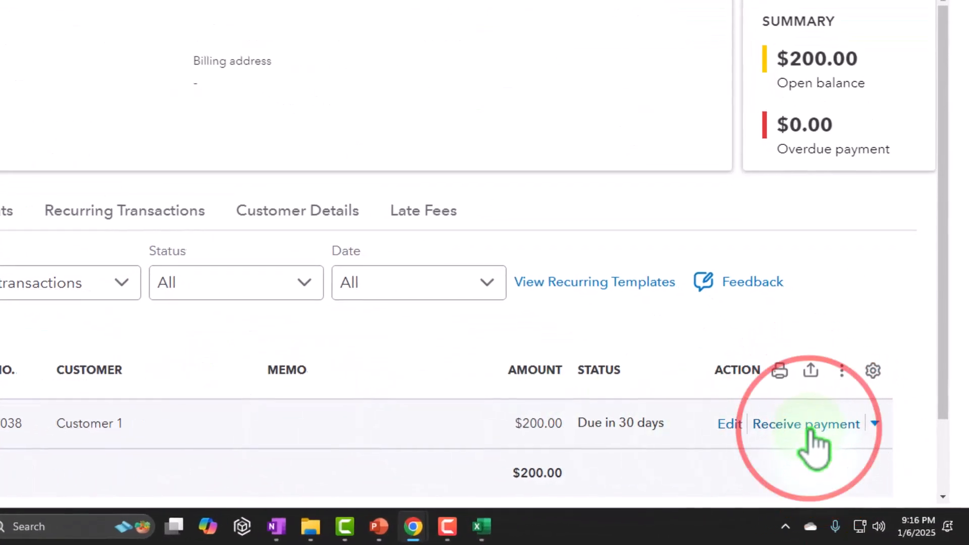
left_click(807, 425)
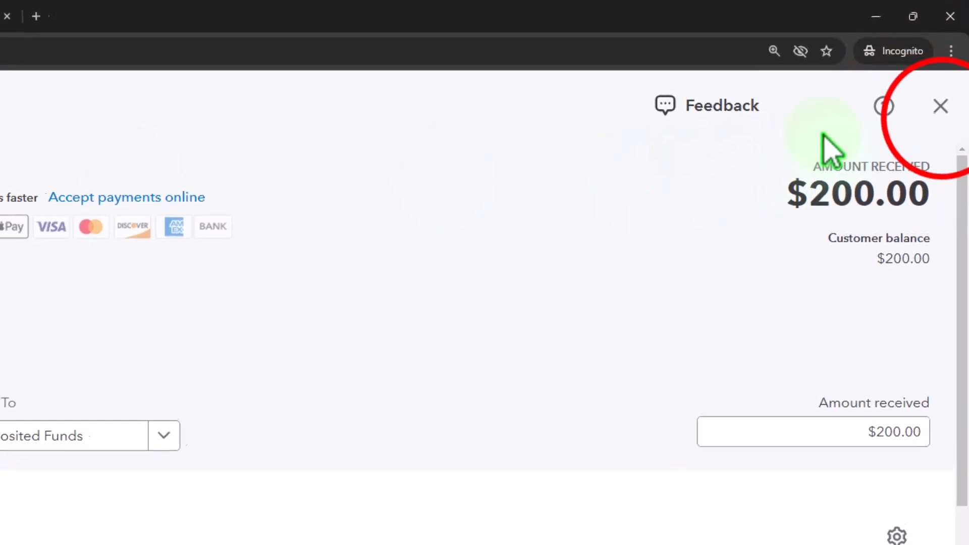
left_click(941, 102)
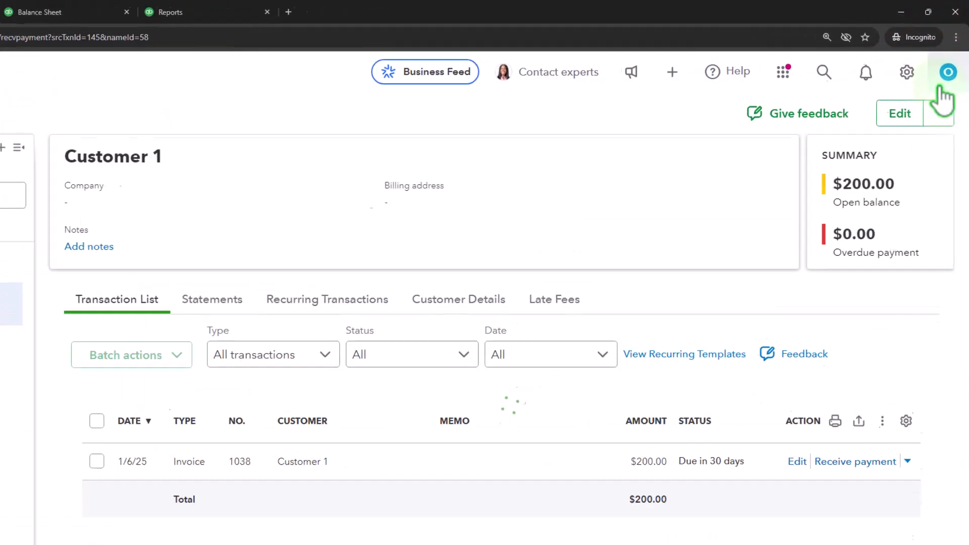
Step: Start a new receive-payment transaction and choose Customer 1 as the customer
left_click(672, 71)
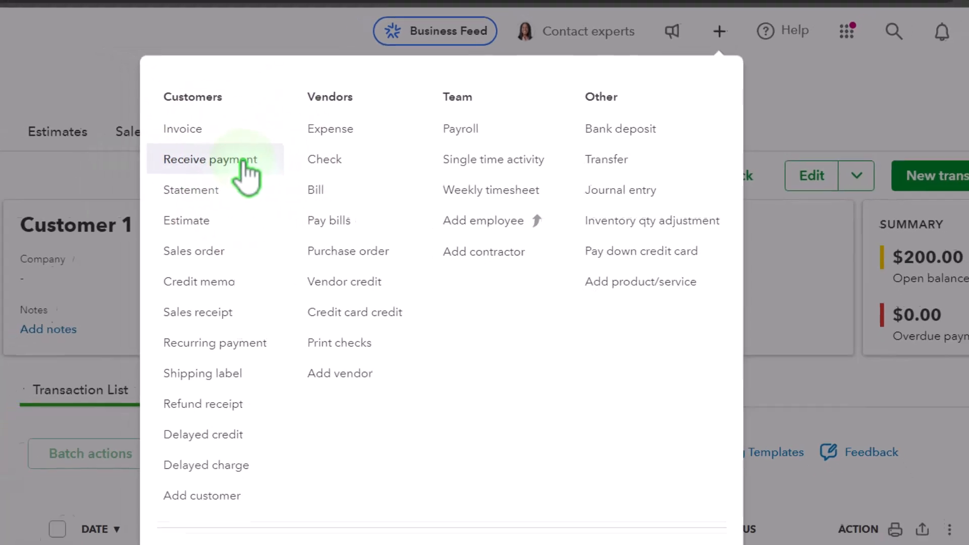
left_click(242, 161)
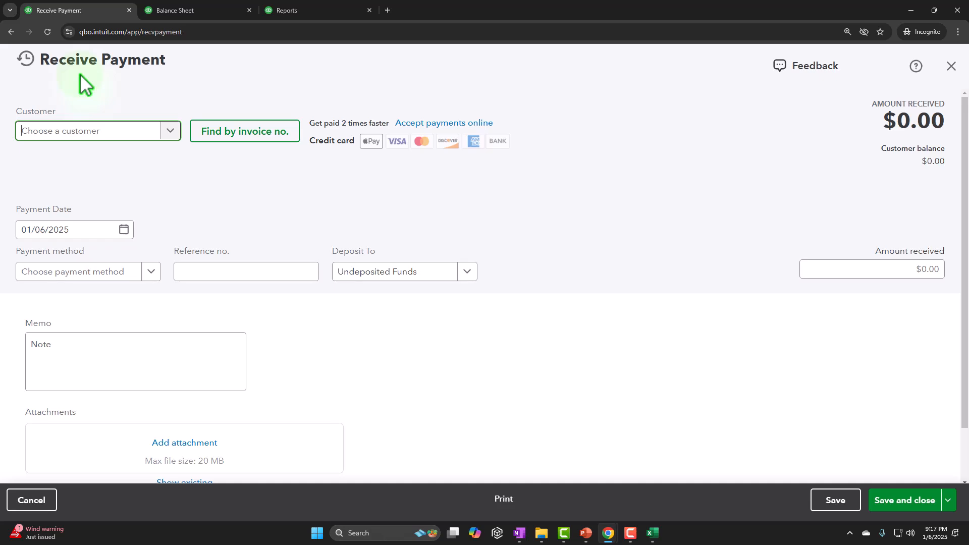
type("cust")
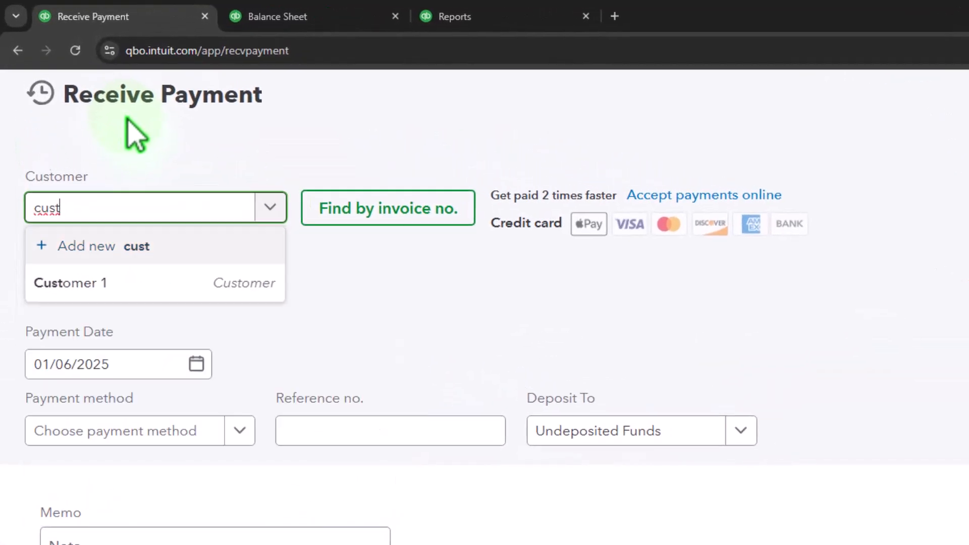
key("Down")
key("Return")
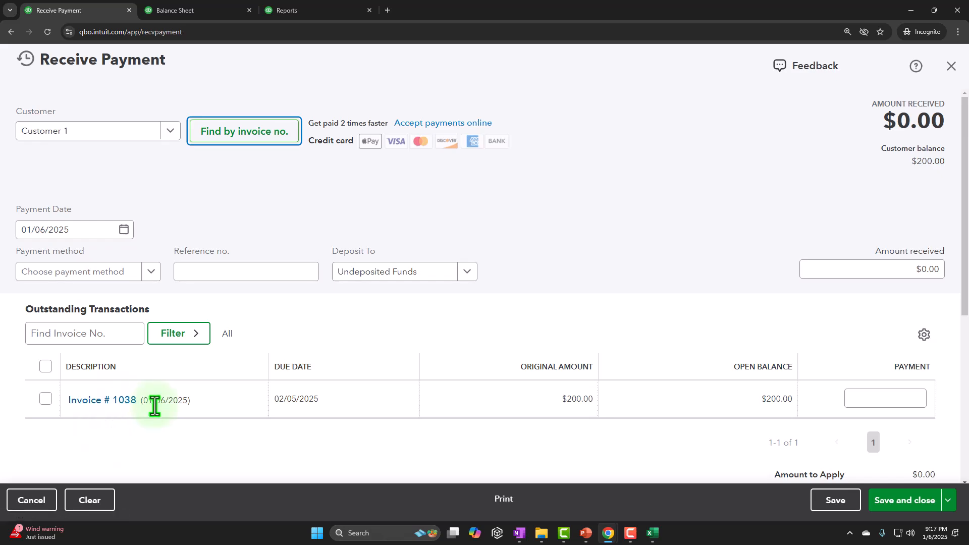
Step: Set the payment date to 01/07/2025
key("Tab")
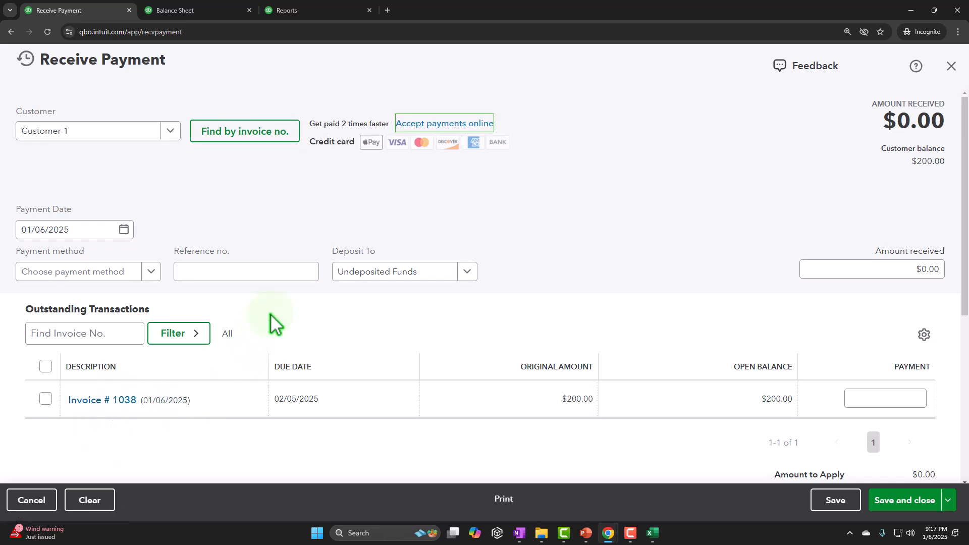
left_click(77, 219)
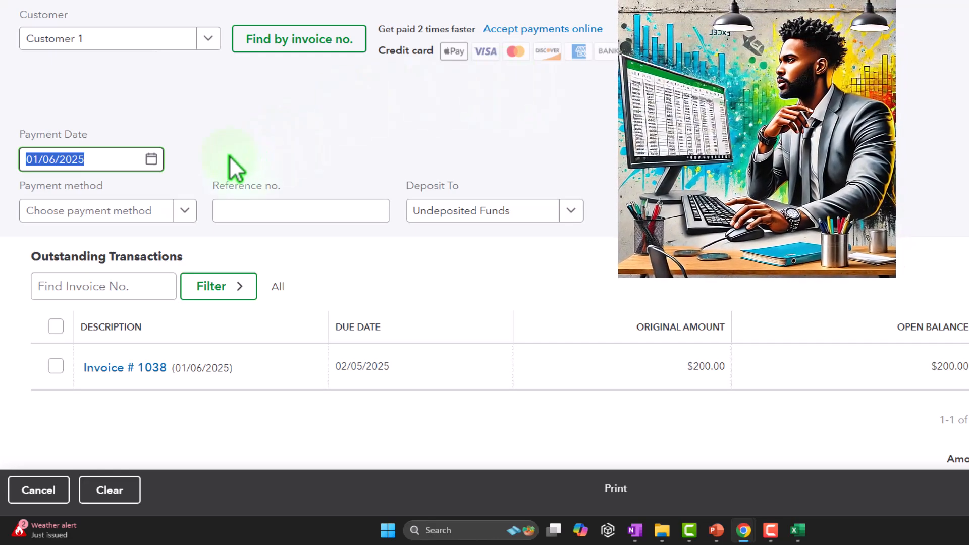
key("plus")
key("Tab")
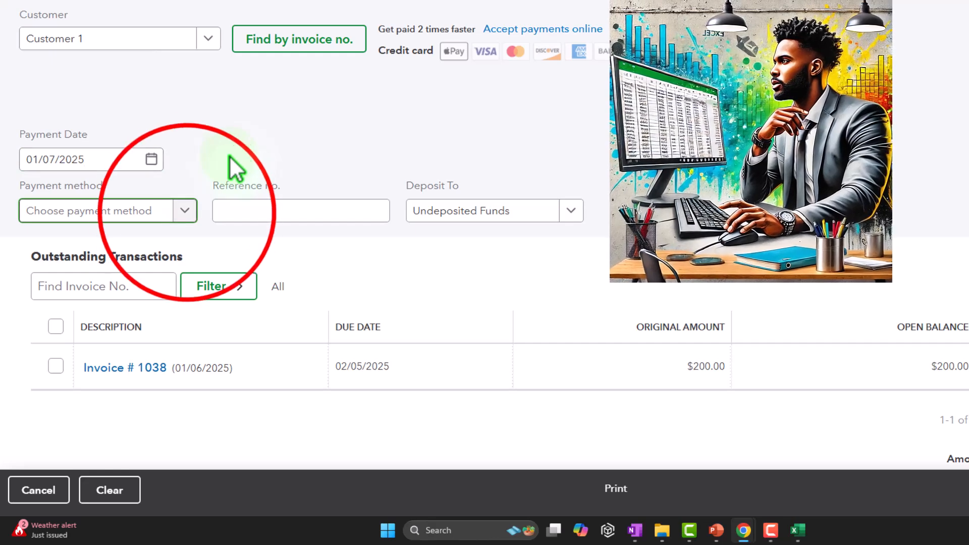
Step: Set the payment method to Check
left_click(185, 212)
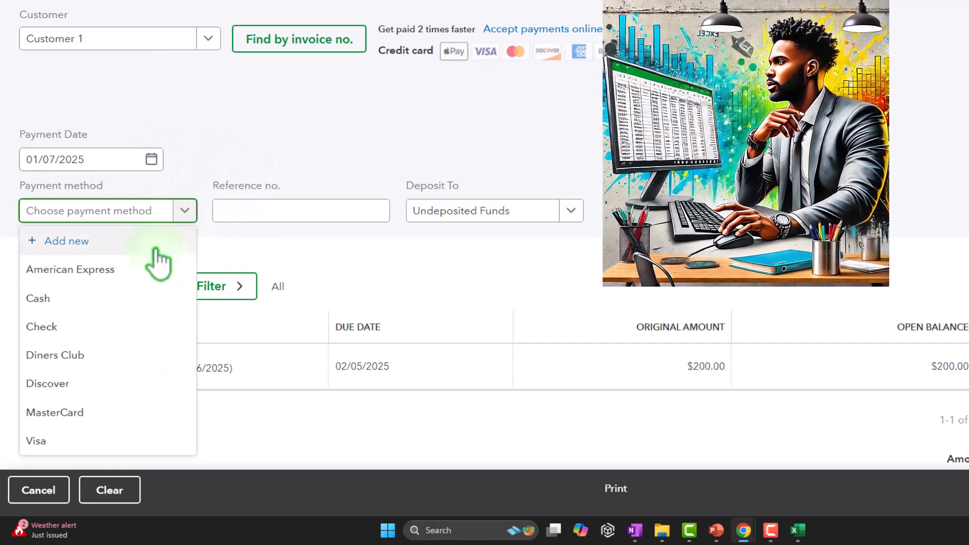
left_click(113, 341)
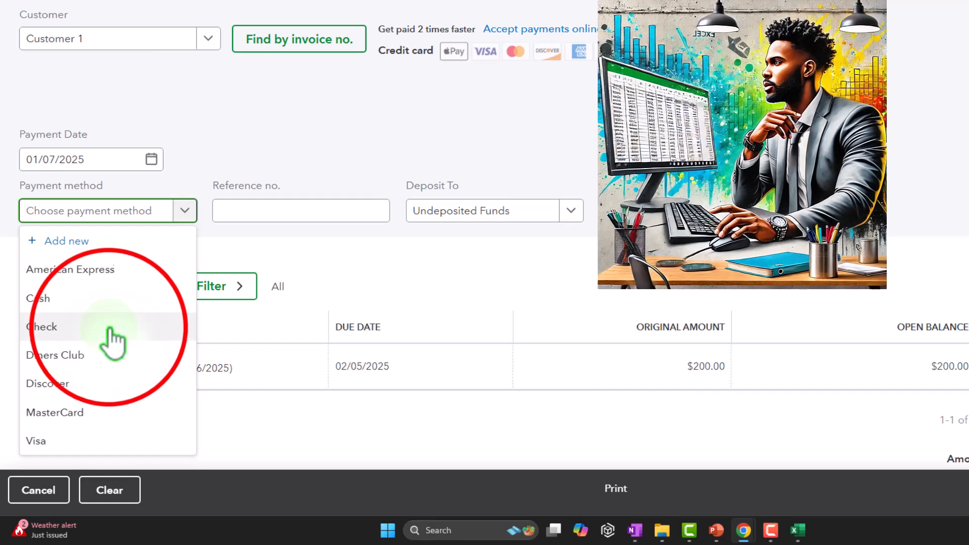
key("Tab")
key("Tab")
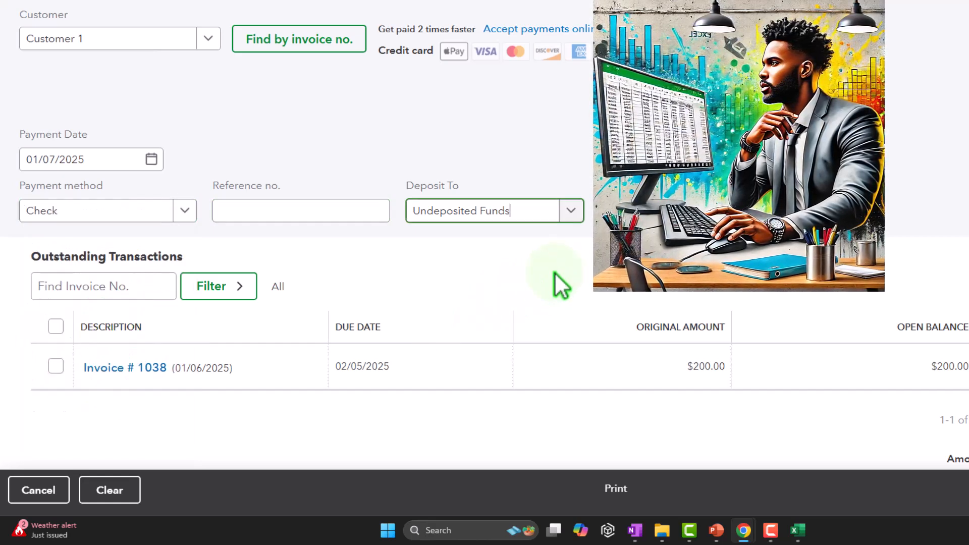
Step: Set the deposit account to Checking and tick invoice 1038 as the outstanding transaction to pay
left_click(571, 214)
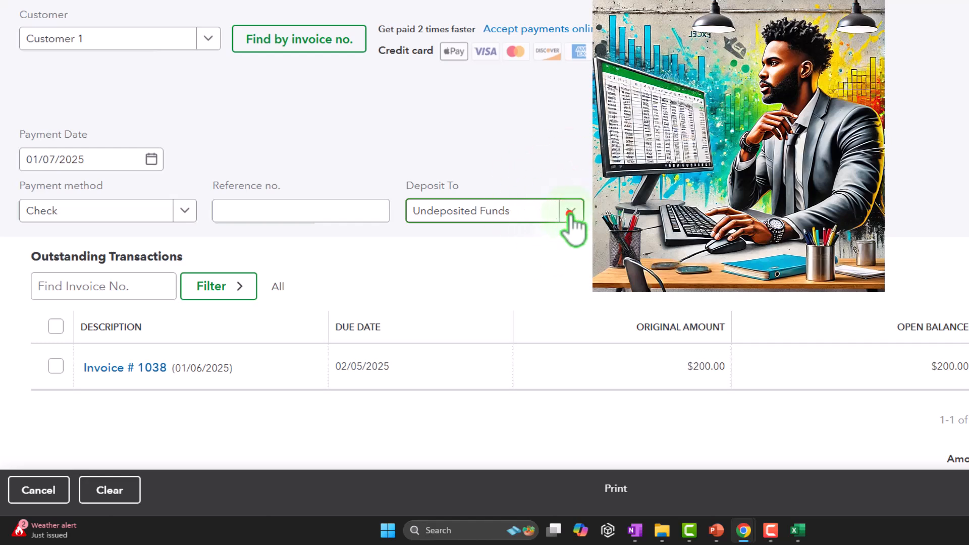
left_click(525, 272)
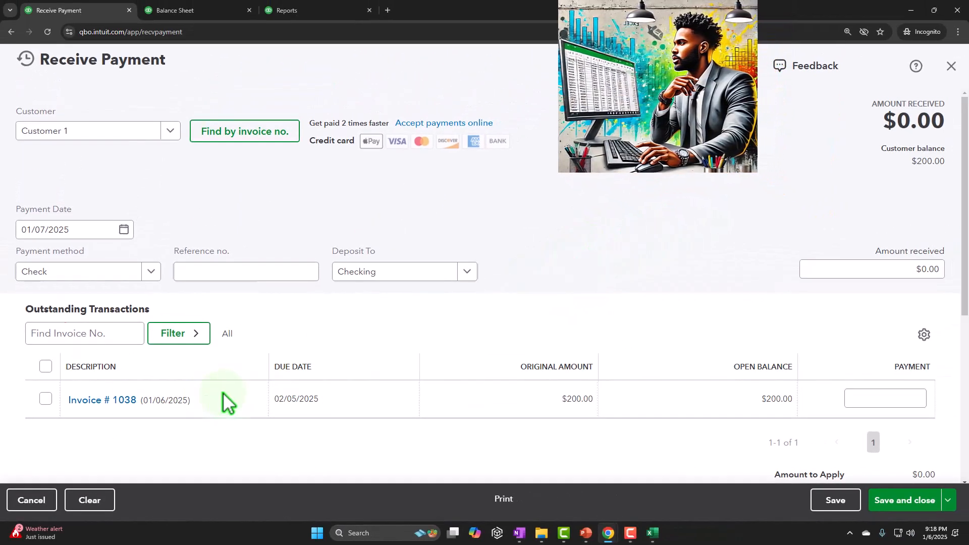
left_click(45, 399)
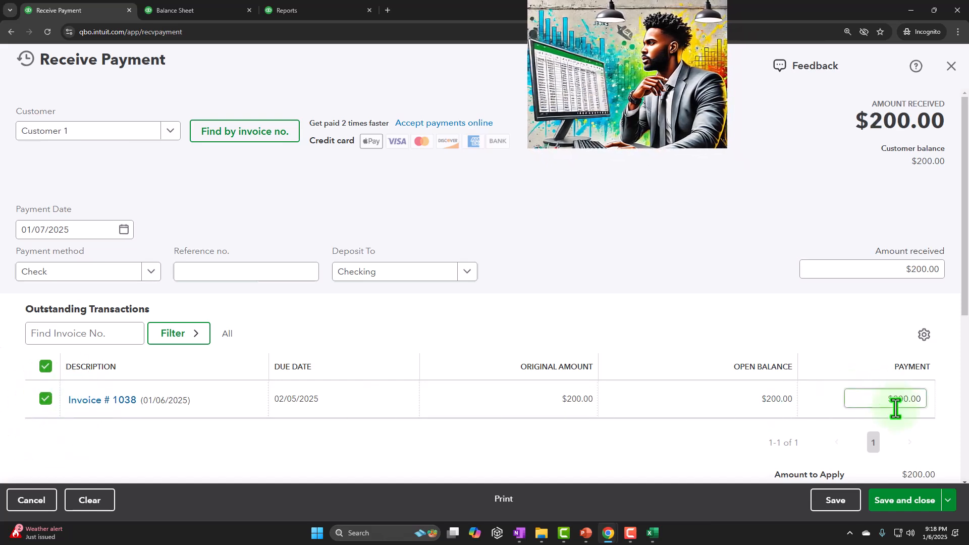
Step: Enter $100.00 as the amount received
scroll(893, 403, "down", 3)
left_click(880, 246)
type("100")
key("Tab")
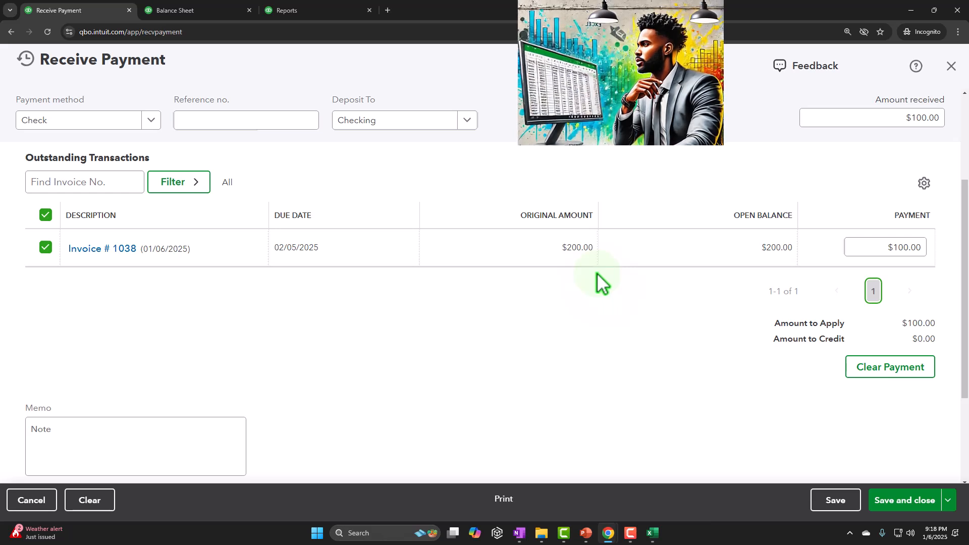
Step: Set the payment applied to invoice 1038 to $200.00
left_click(875, 247)
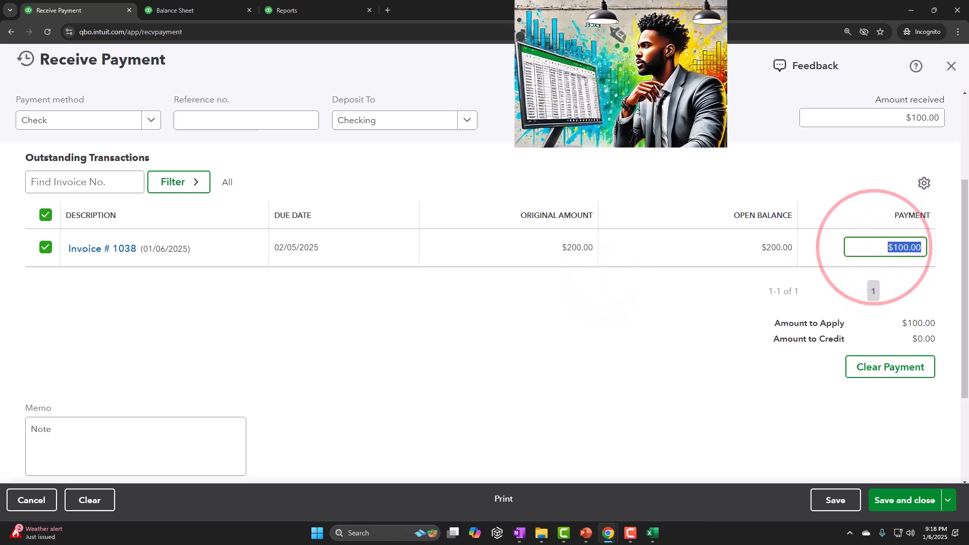
type("200")
left_click(572, 311)
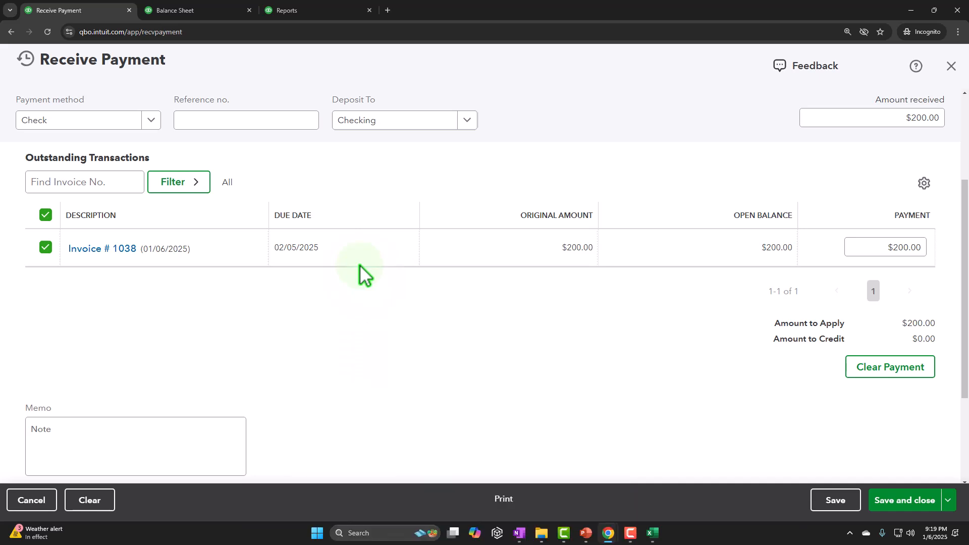
Step: Check the Checking deposit account and save and close the payment
left_click(467, 120)
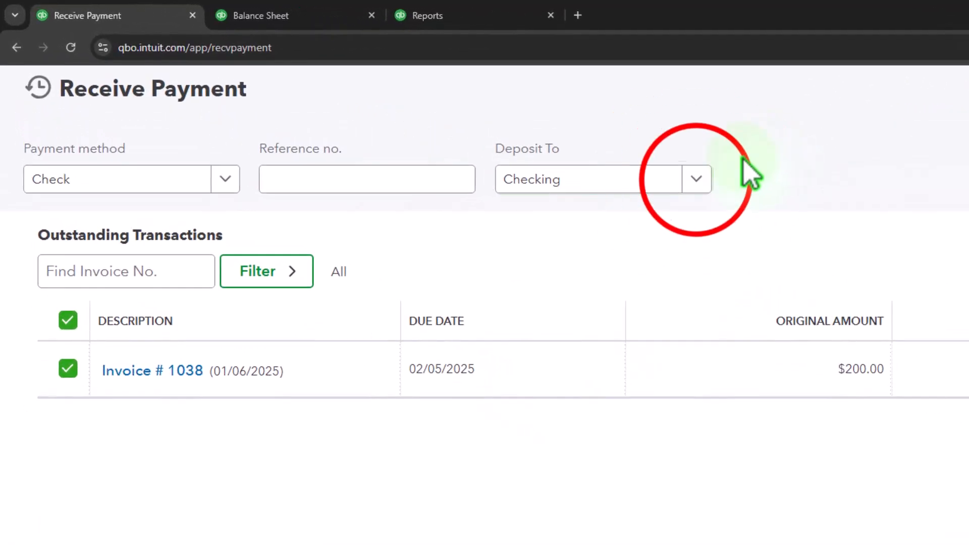
left_click(697, 180)
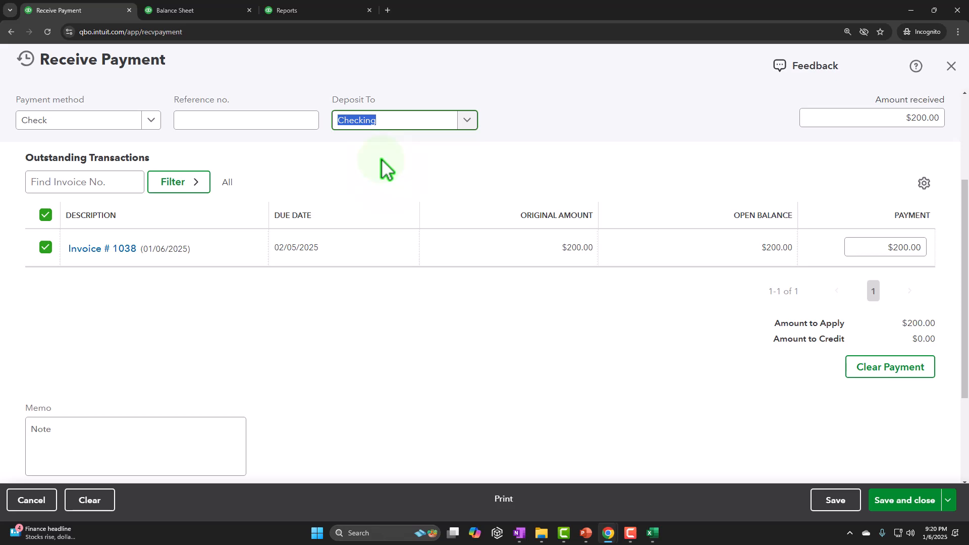
left_click(920, 501)
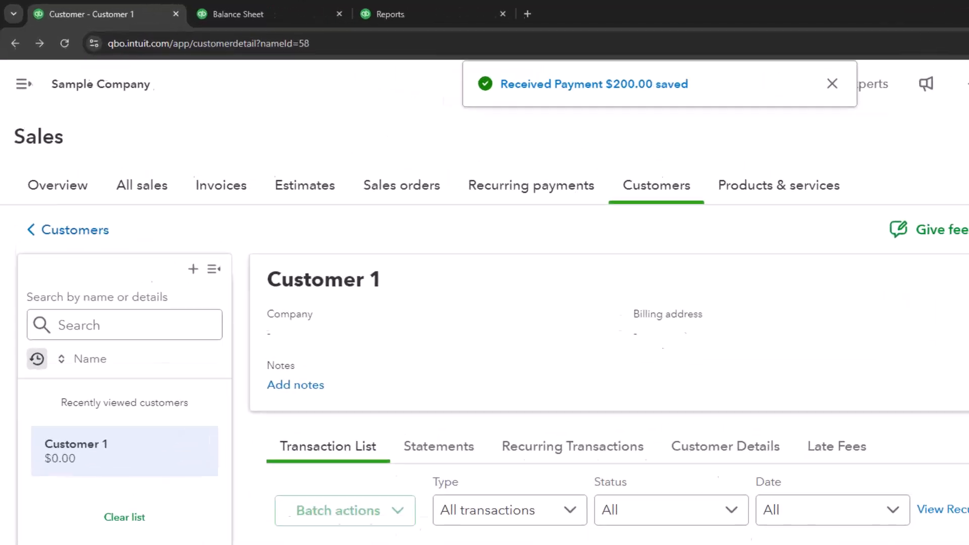
Step: Switch to the Balance Sheet, refresh it, and drill into the Checking balance down to the payment transaction
left_click(198, 12)
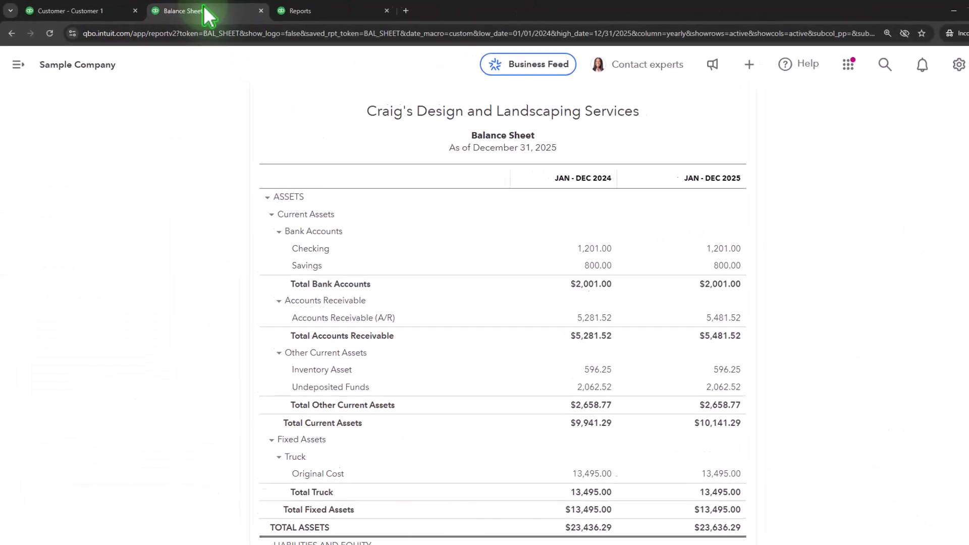
scroll(163, 367, "up", 5)
left_click(563, 204)
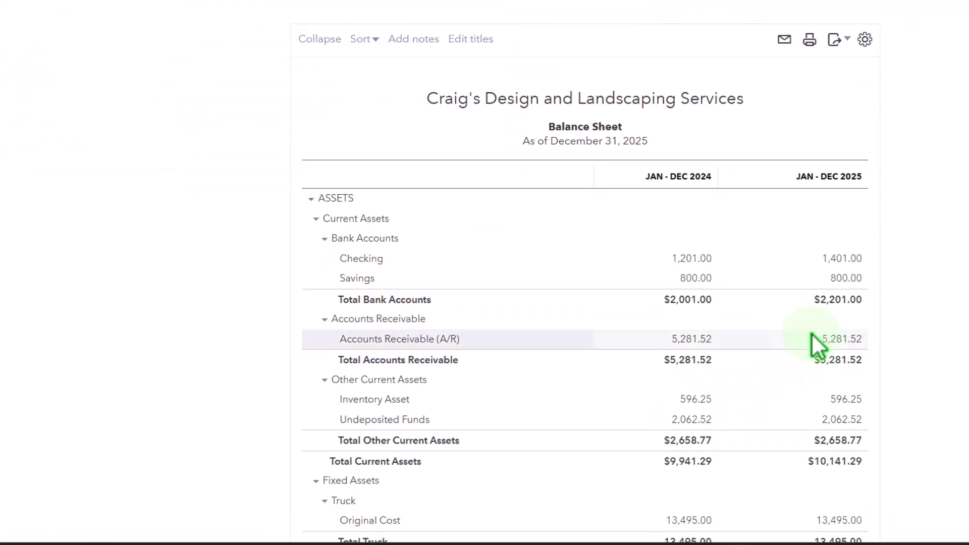
left_click(836, 264)
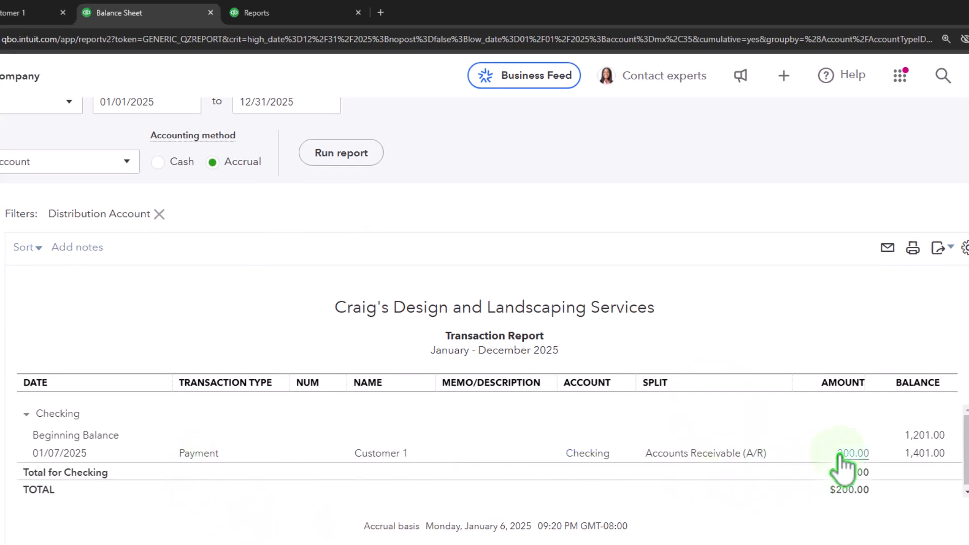
left_click(204, 456)
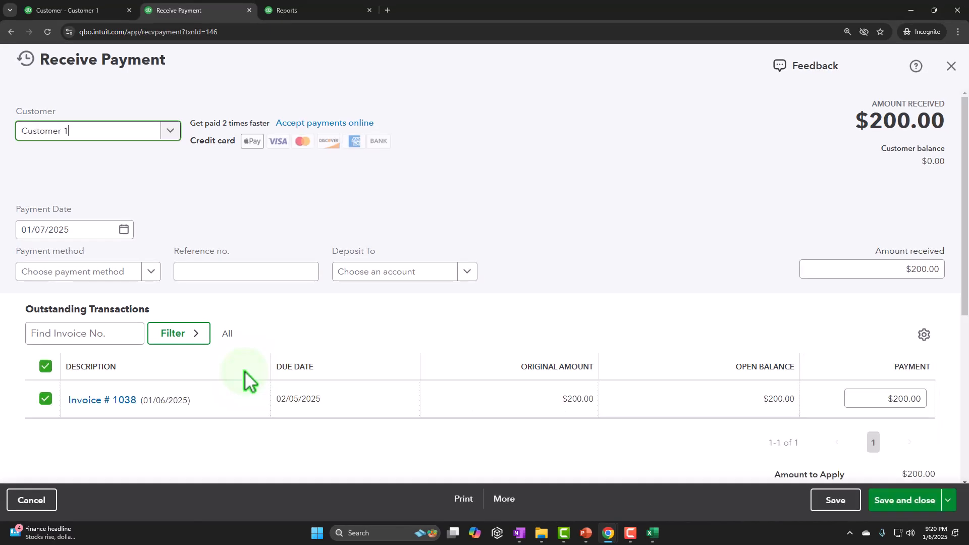
Step: Return to the Balance Sheet summary and drill into the Accounts Receivable (A/R) balance, then go back
scroll(243, 372, "down", 2)
left_click(934, 128)
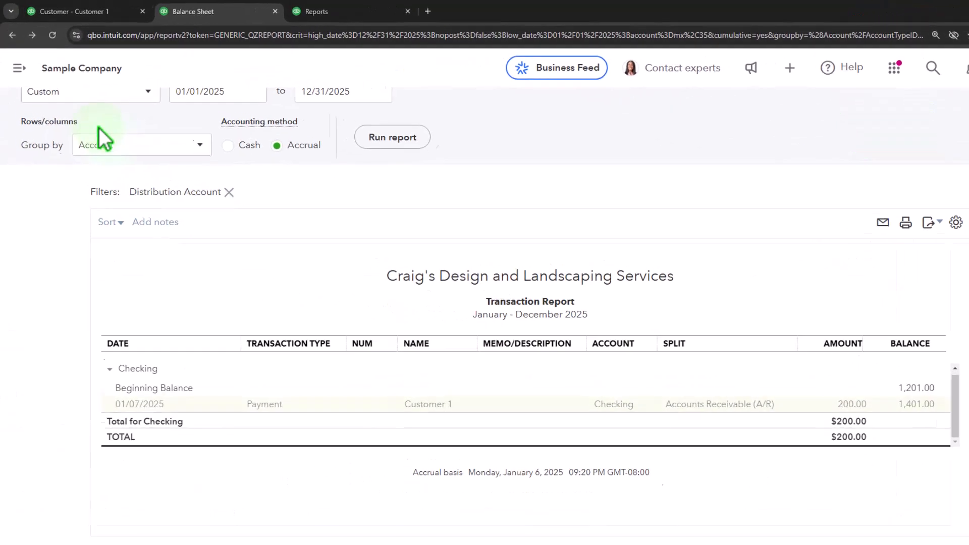
scroll(64, 184, "up", 2)
left_click(81, 107)
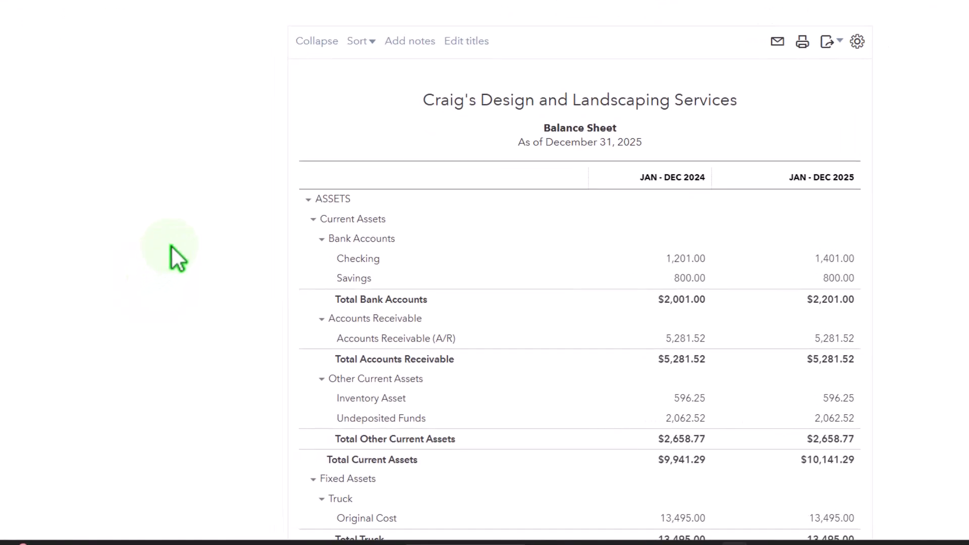
left_click(841, 338)
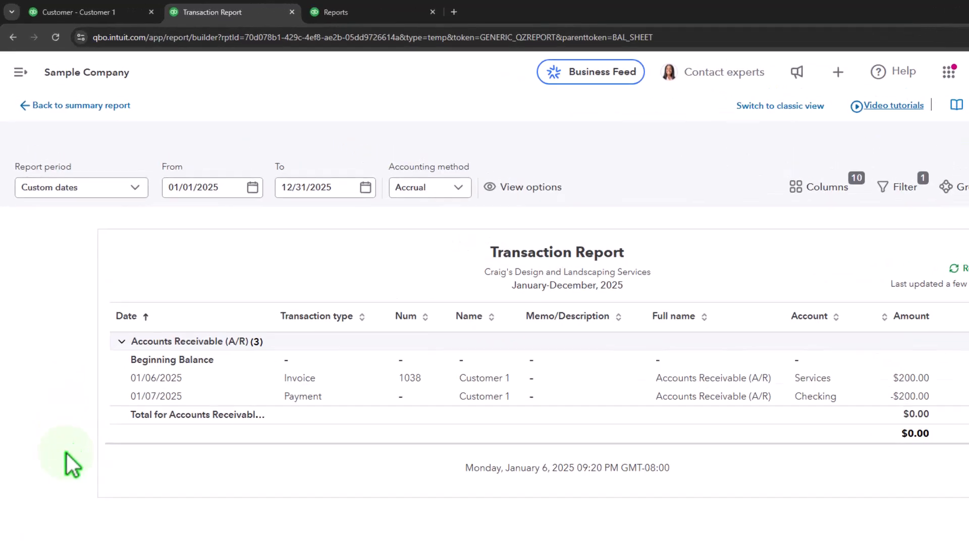
left_click(103, 105)
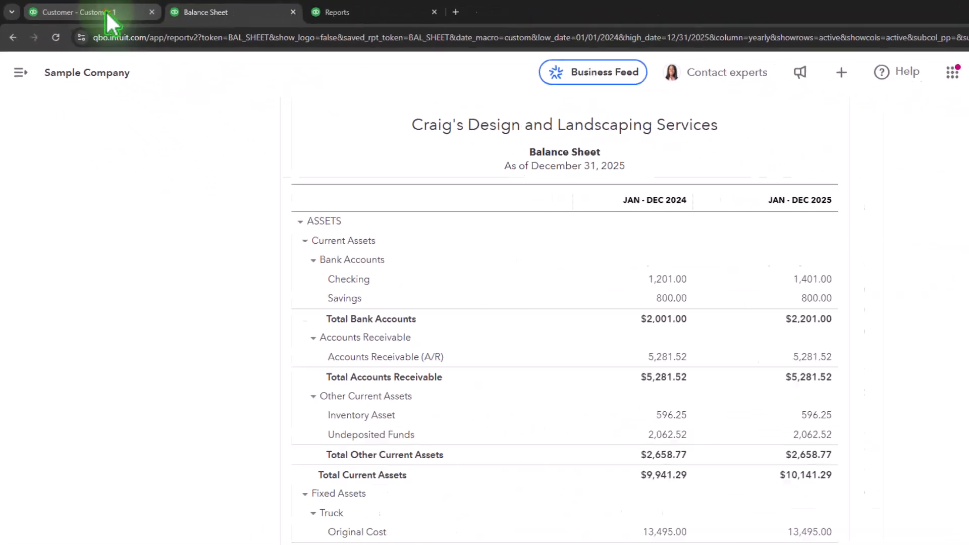
Step: Review invoice 1038's paid status and its linked payment from Customer 1's transaction list
left_click(107, 17)
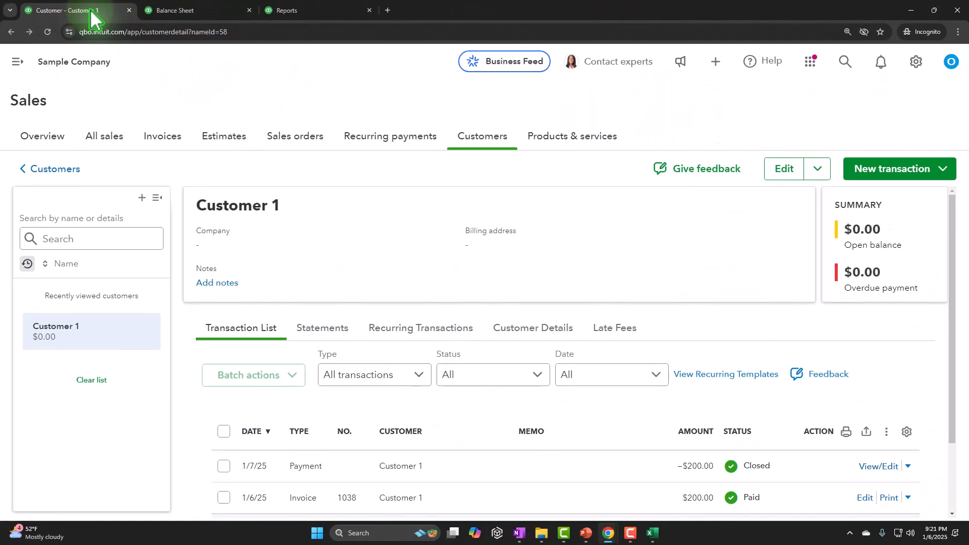
scroll(322, 287, "down", 3)
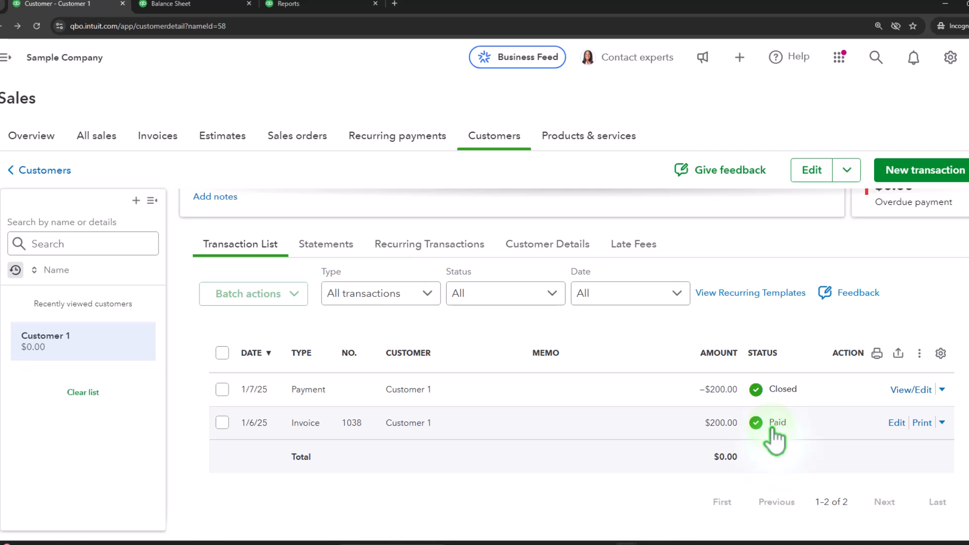
left_click(697, 423)
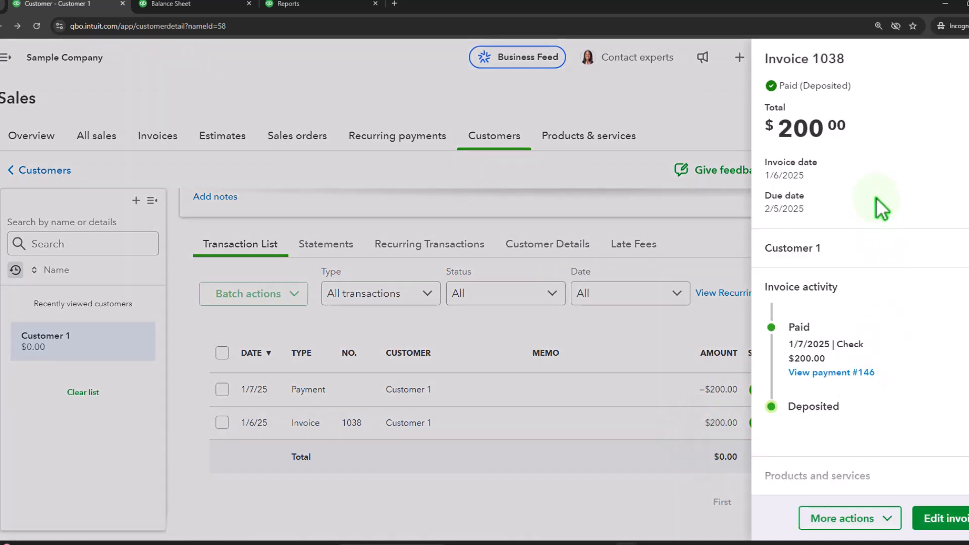
left_click(943, 519)
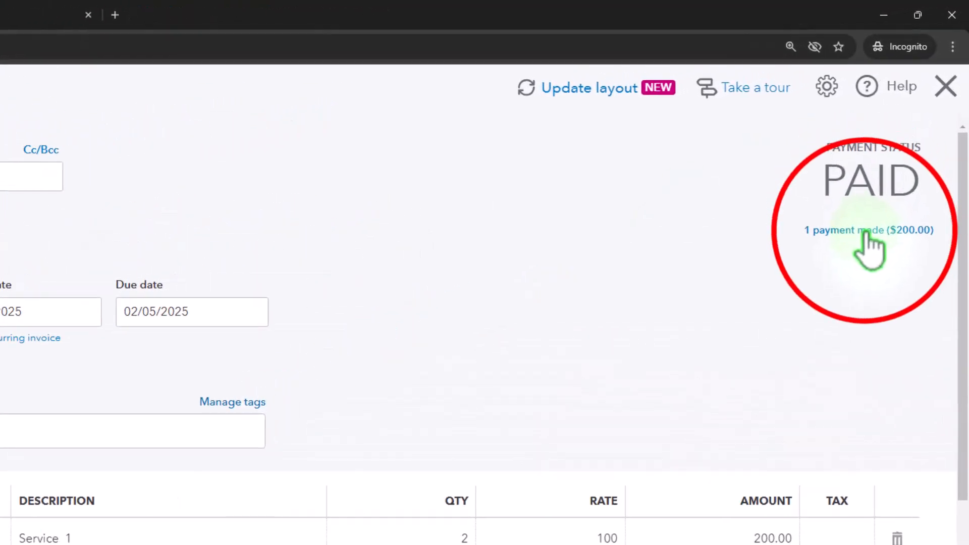
left_click(865, 233)
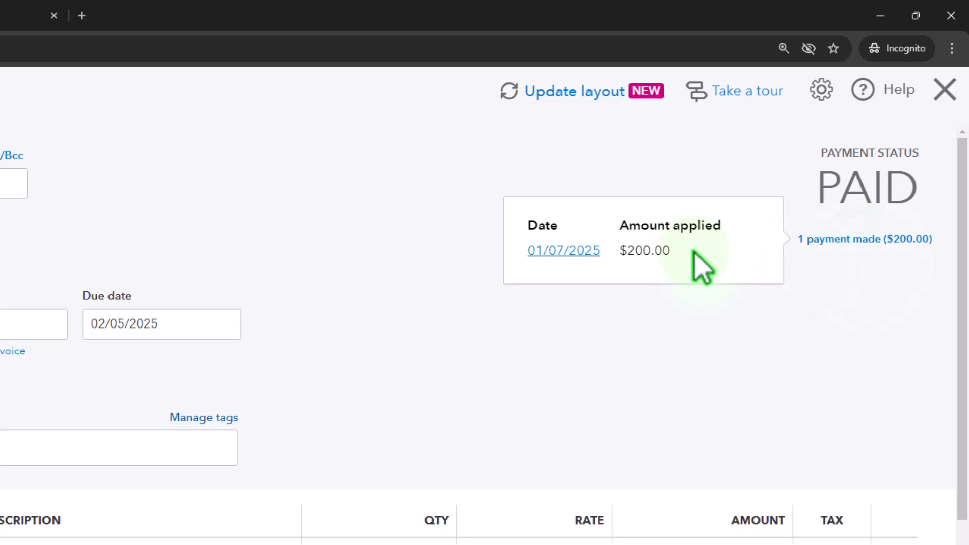
left_click(580, 252)
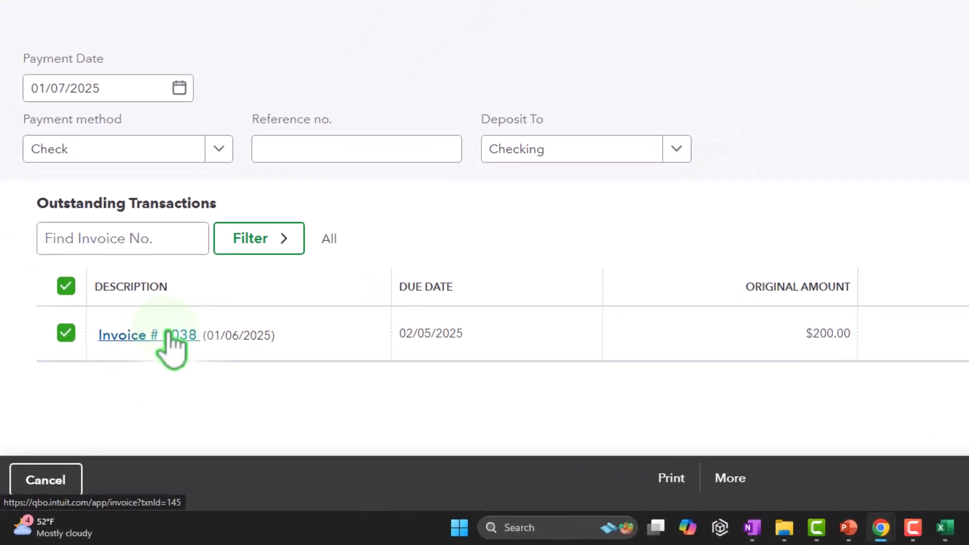
left_click(169, 334)
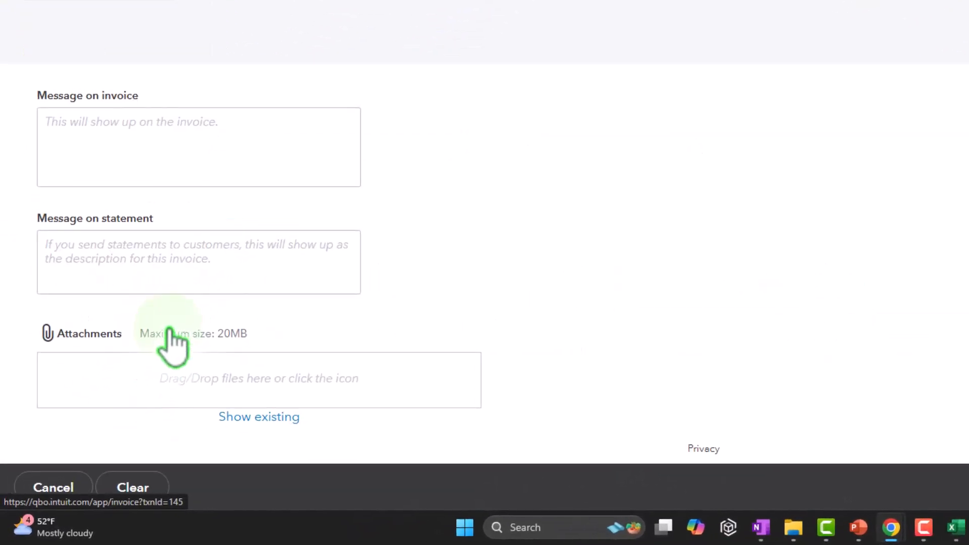
left_click(950, 65)
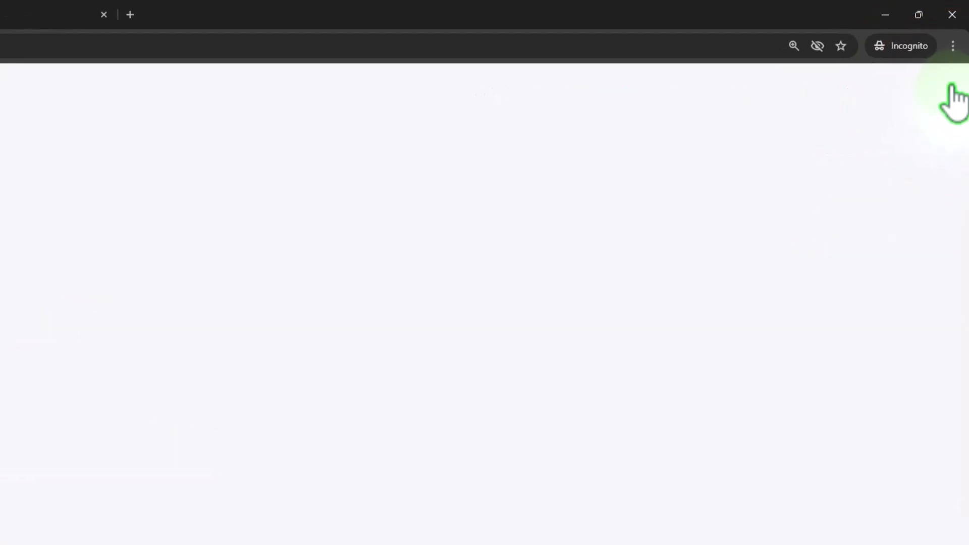
scroll(386, 411, "down", 2)
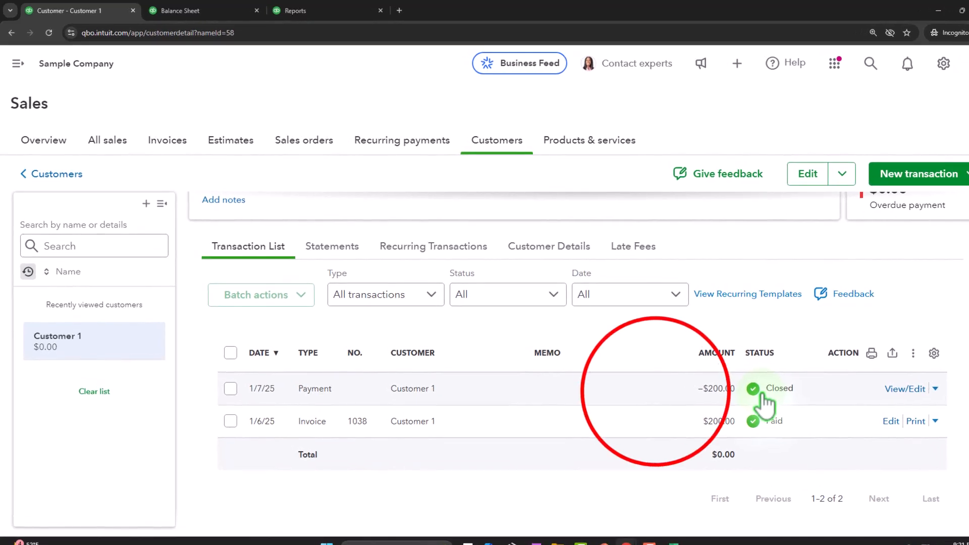
Step: Open Customer 1's payment transaction in edit view, then close it
left_click(656, 401)
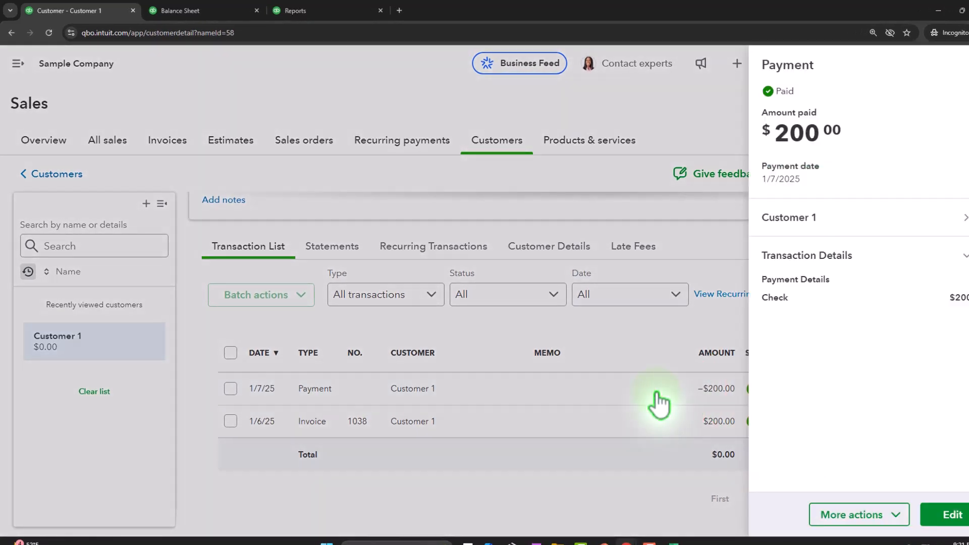
left_click(950, 513)
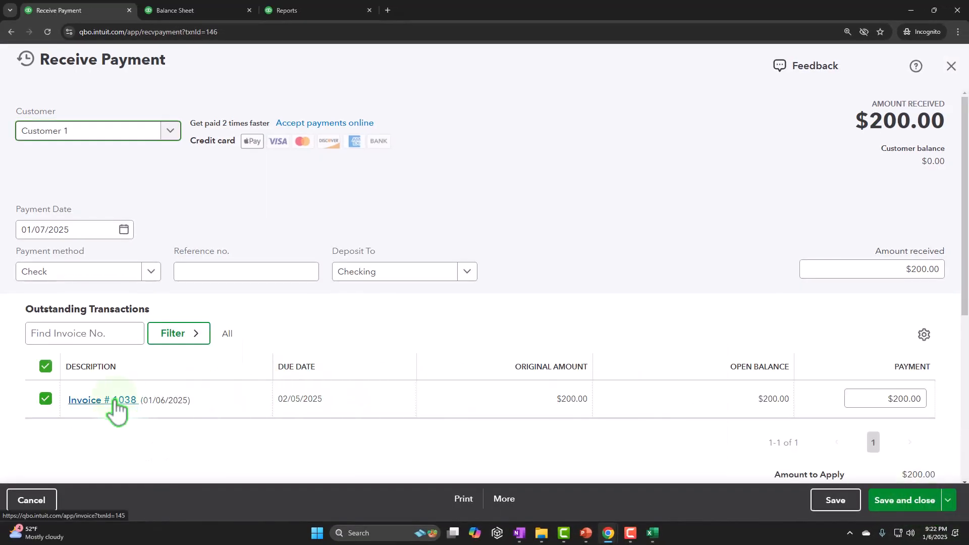
left_click(951, 66)
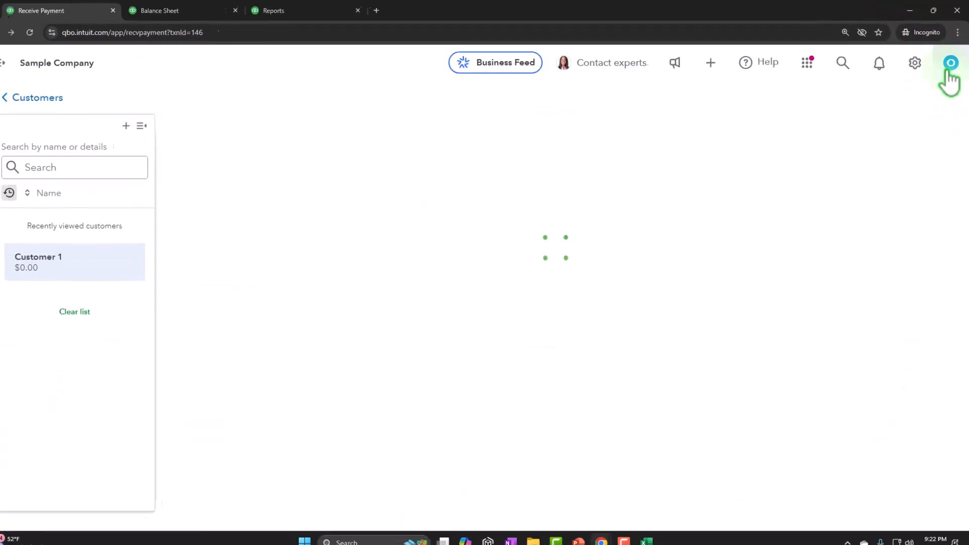
Step: Review the invoices list filtered to Deposited status, scrolling to find invoice 1038
left_click(163, 136)
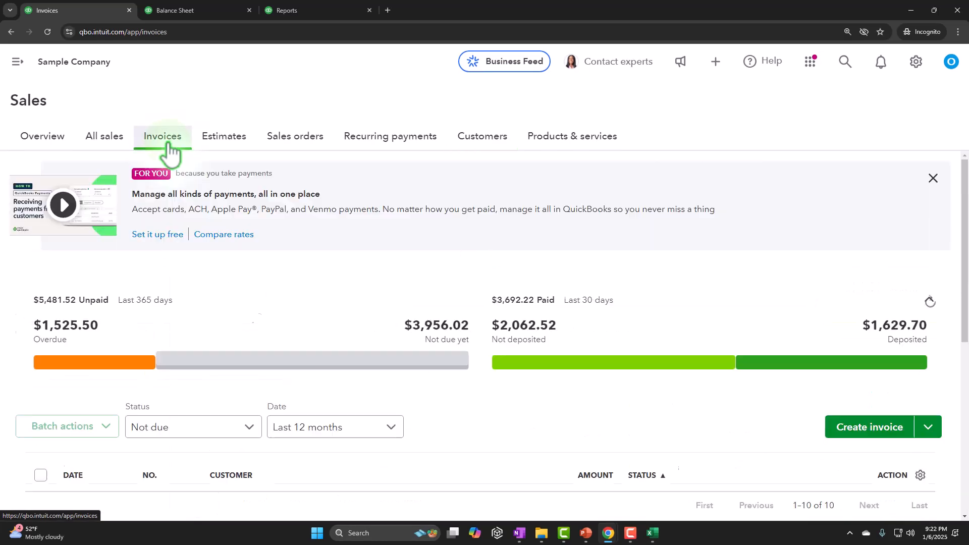
scroll(185, 326, "down", 1)
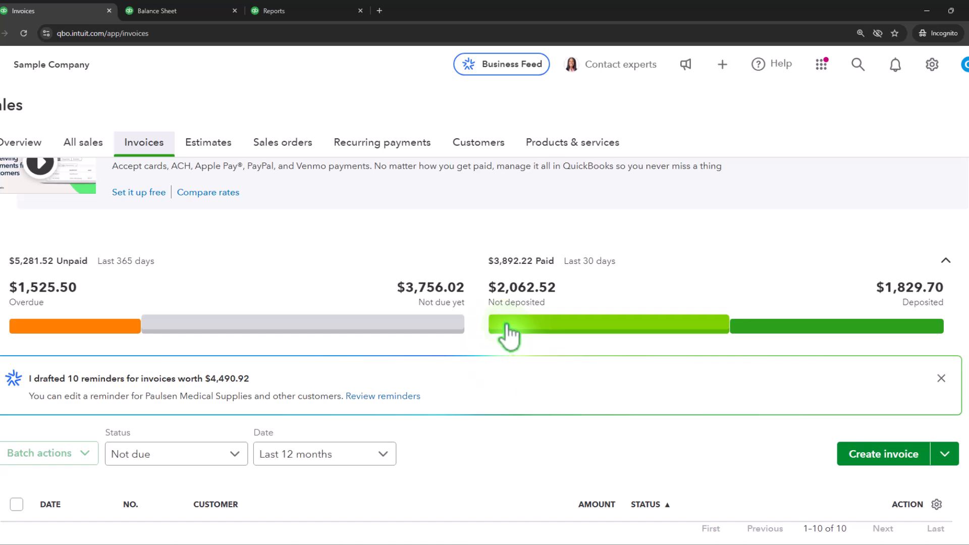
left_click(807, 329)
scroll(794, 348, "down", 4)
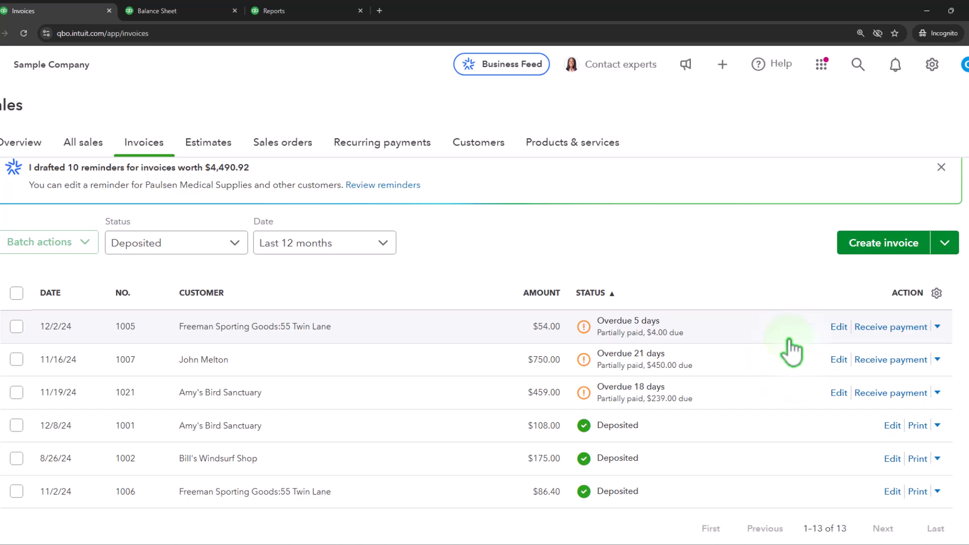
scroll(790, 352, "down", 4)
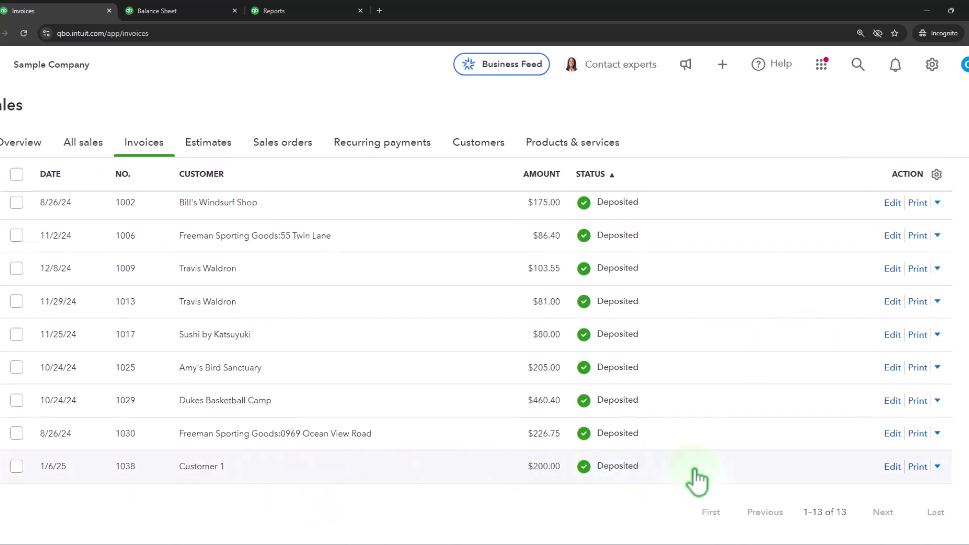
scroll(696, 487, "up", 8)
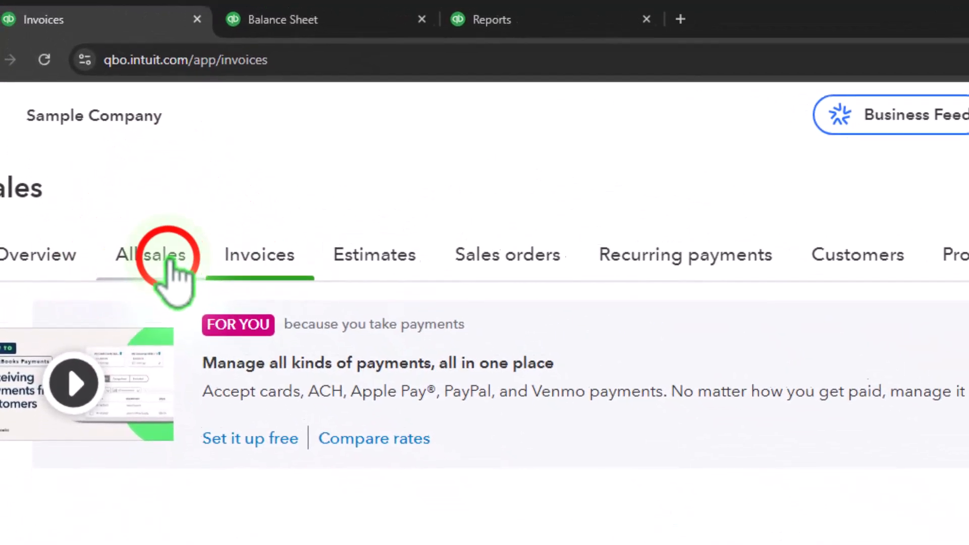
Step: Filter all sales transactions by Money received and open Customer 1's payment, then close it
left_click(108, 183)
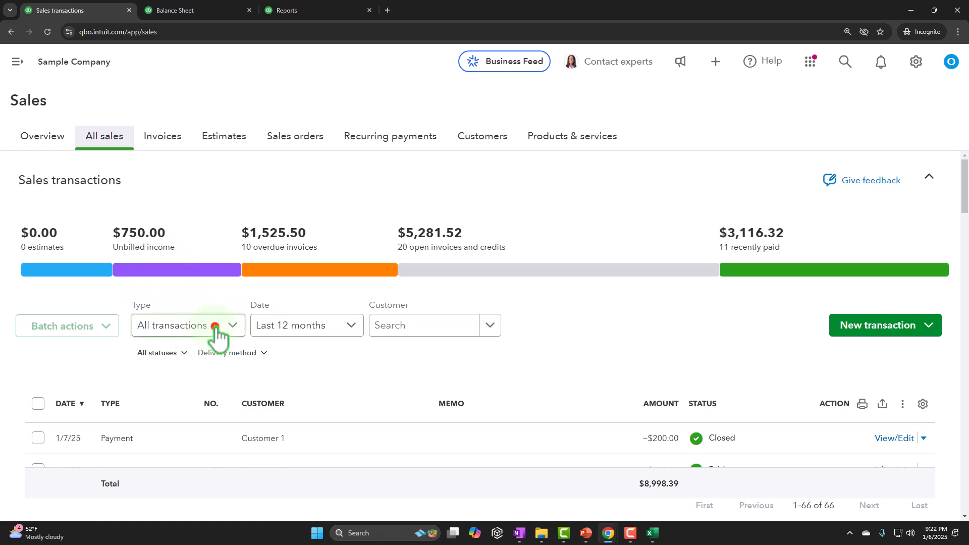
left_click(216, 332)
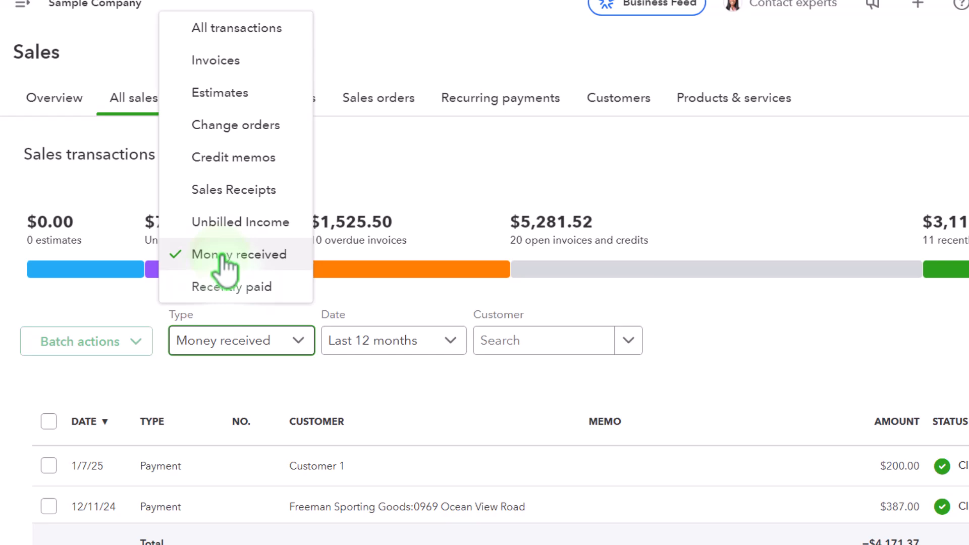
left_click(407, 144)
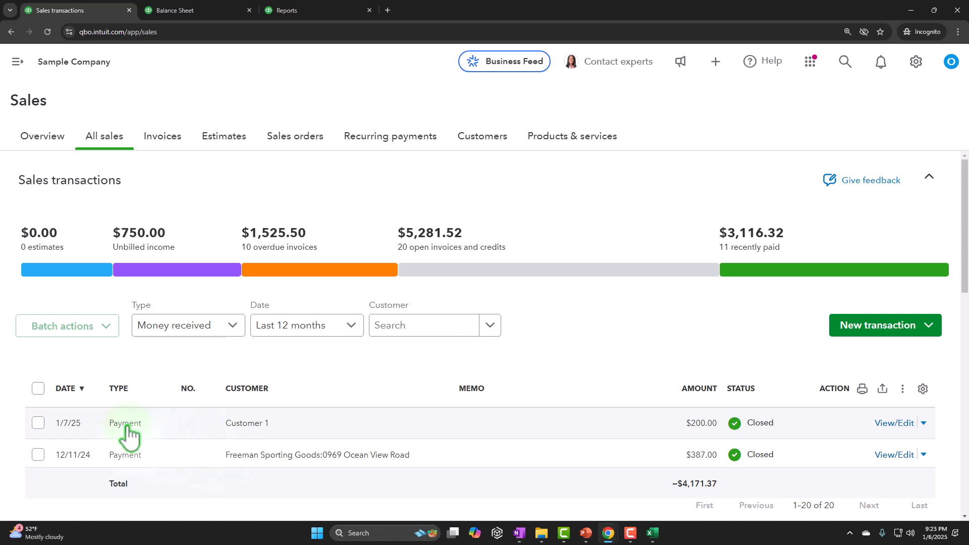
left_click(233, 329)
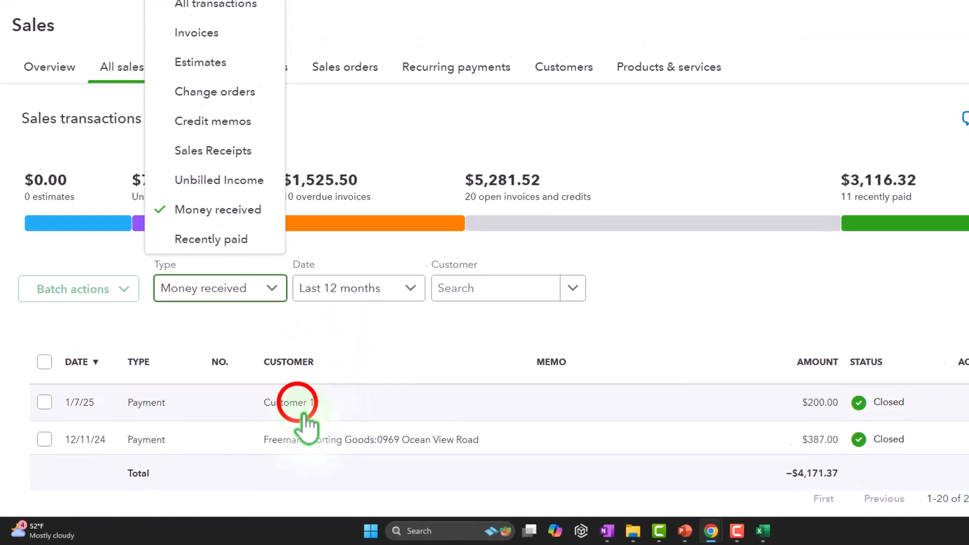
left_click(303, 414)
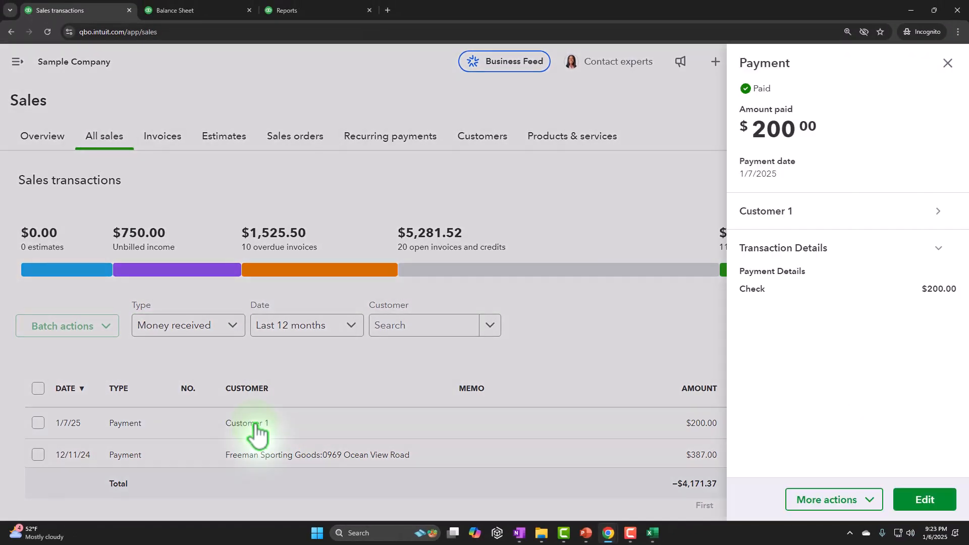
left_click(925, 500)
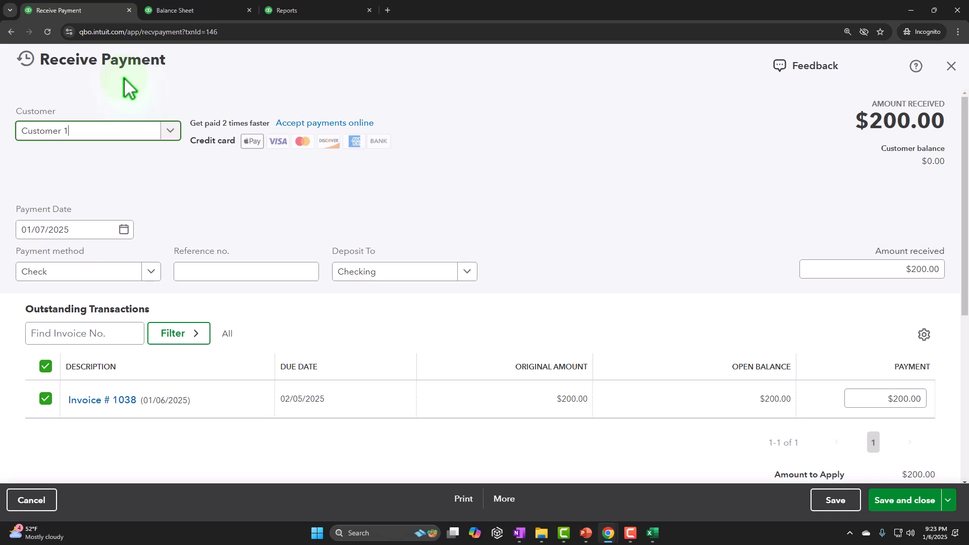
left_click(951, 66)
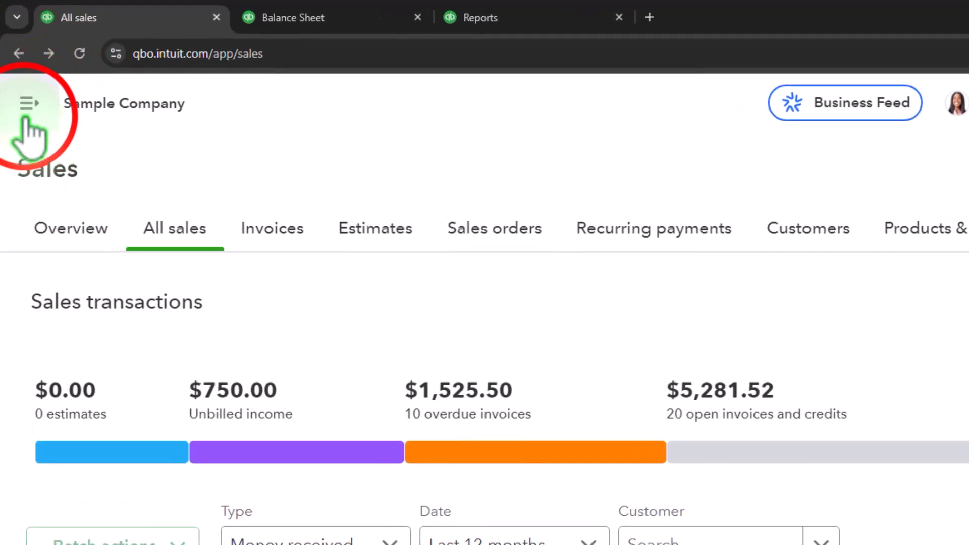
Step: Start a new invoice and add a new customer named Customer 2 for it
left_click(26, 106)
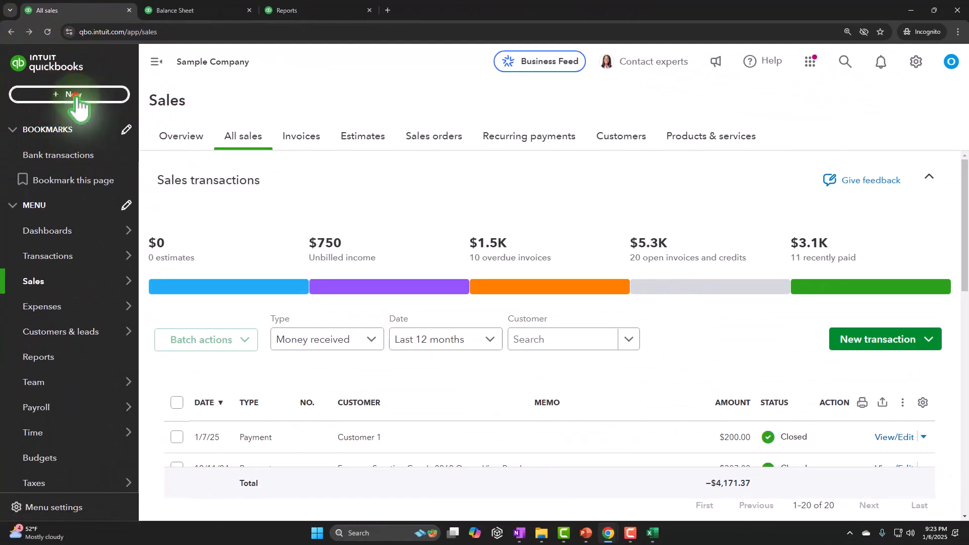
left_click(83, 96)
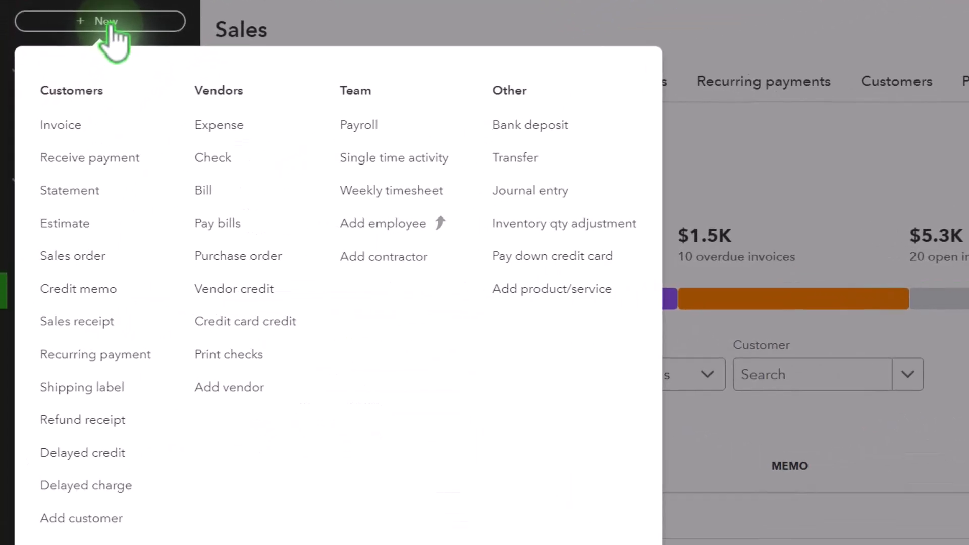
left_click(65, 126)
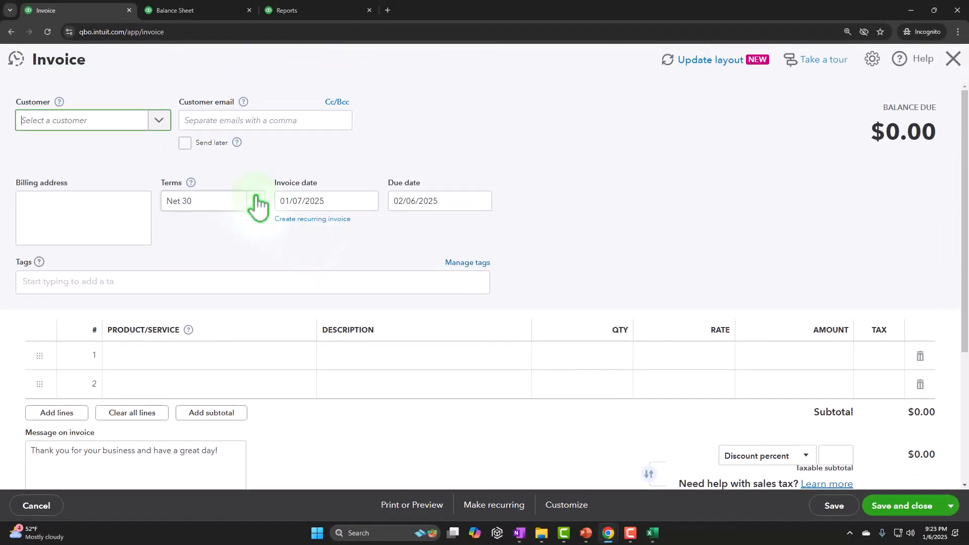
type("Customer")
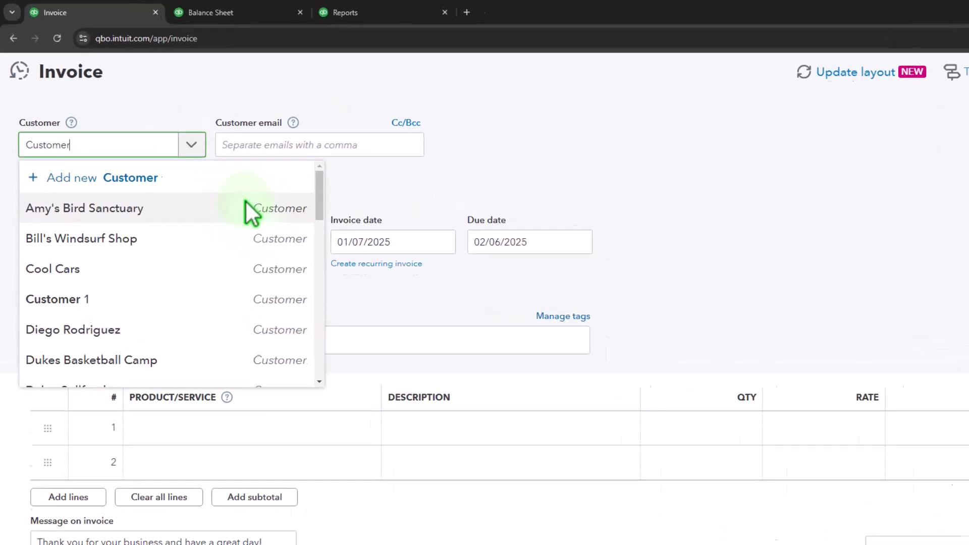
type(" 2")
key("Return")
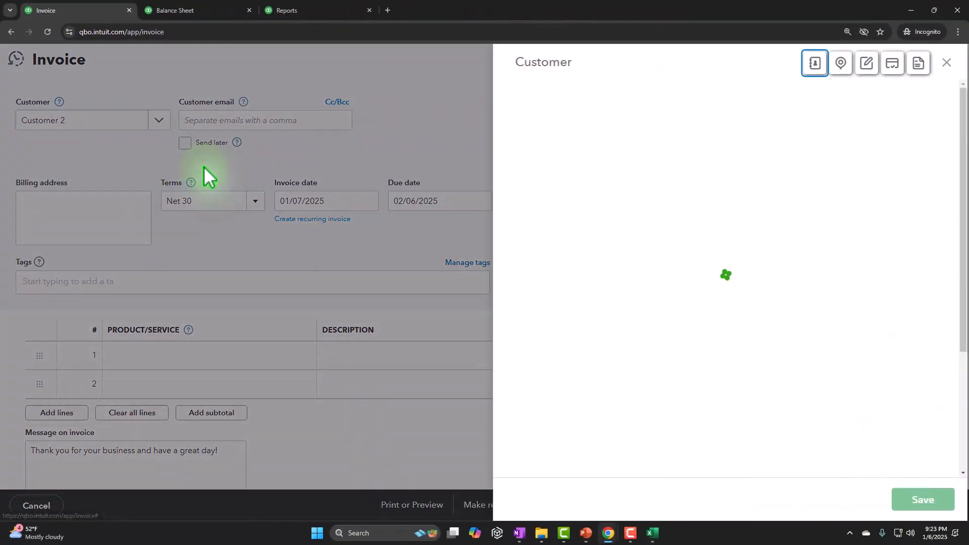
left_click(925, 500)
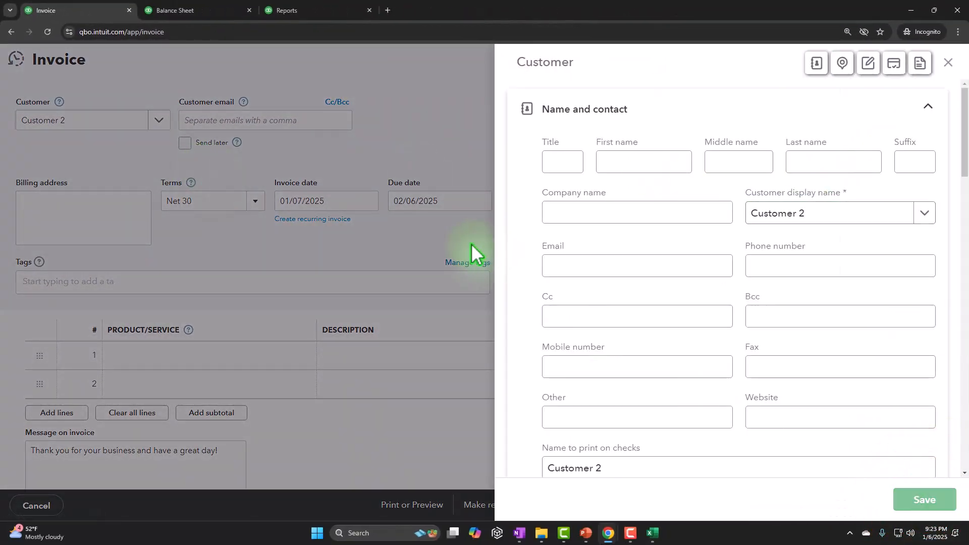
Step: Bill Customer 2 for 3 units of Service 1, then save the invoice and start a new one
left_click(110, 232)
key("Tab")
key("Tab")
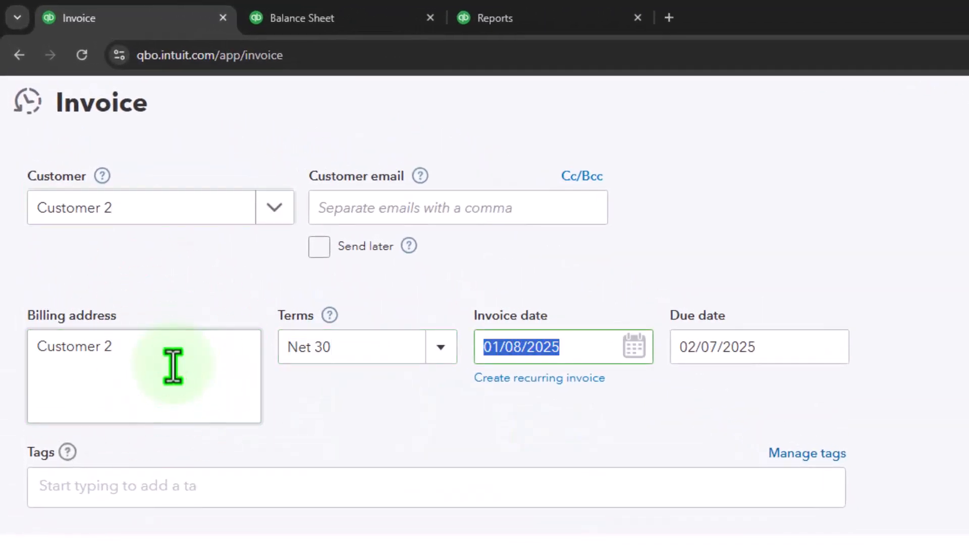
key("Tab")
key("Tab")
key("Tab")
key("Tab")
key("Tab")
key("Tab")
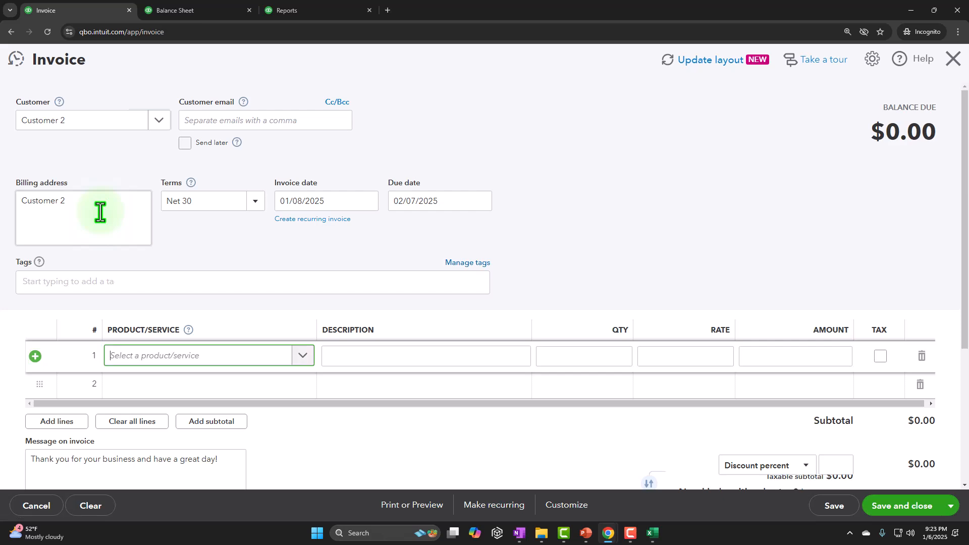
type("Ser")
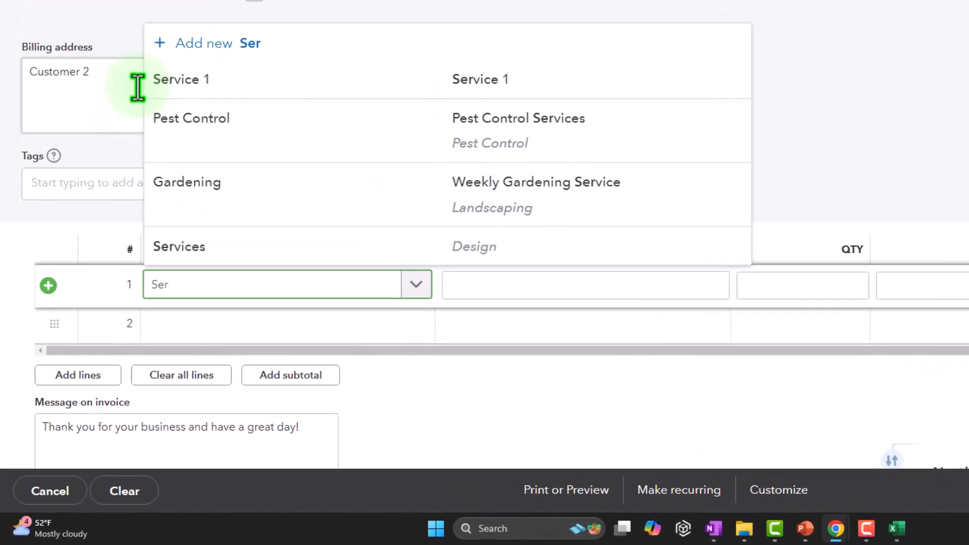
left_click(245, 80)
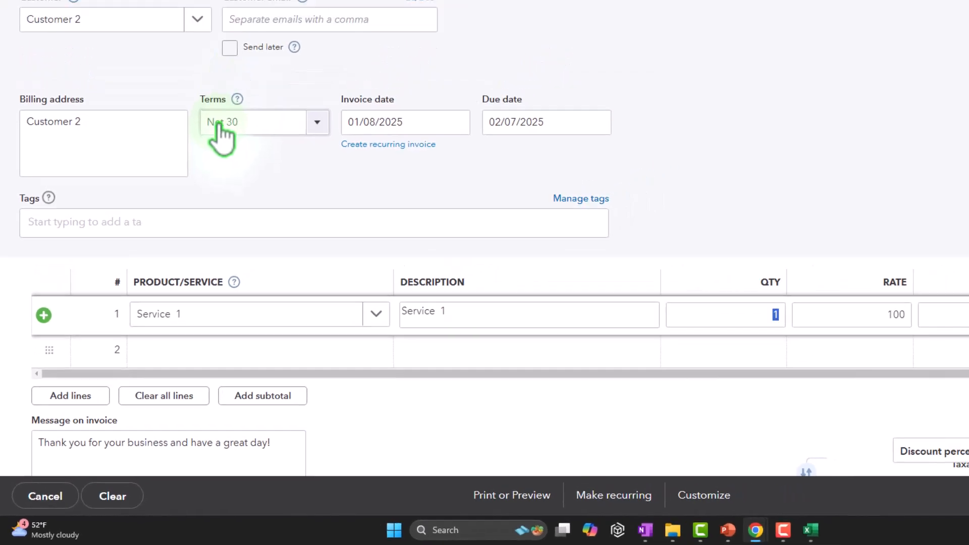
type("3")
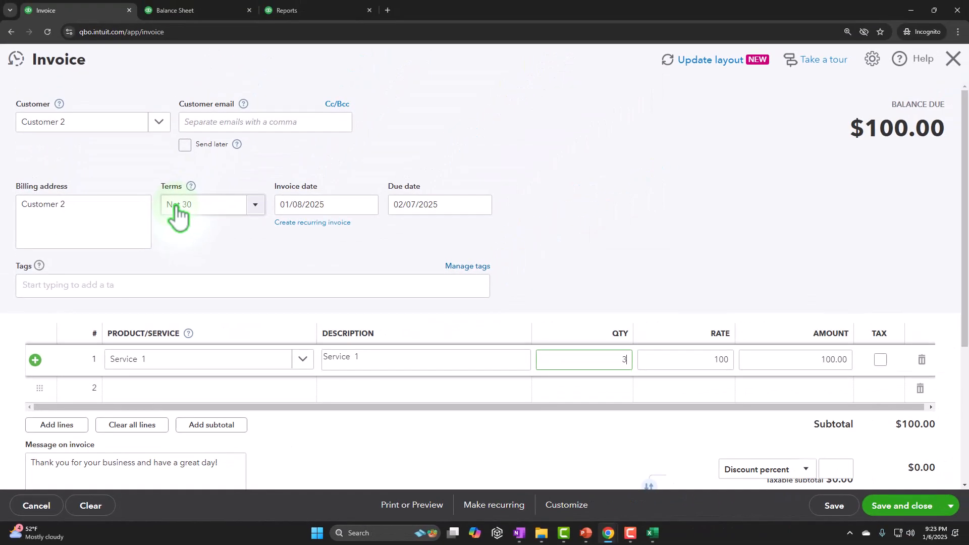
key("Tab")
key("Tab")
key("Tab")
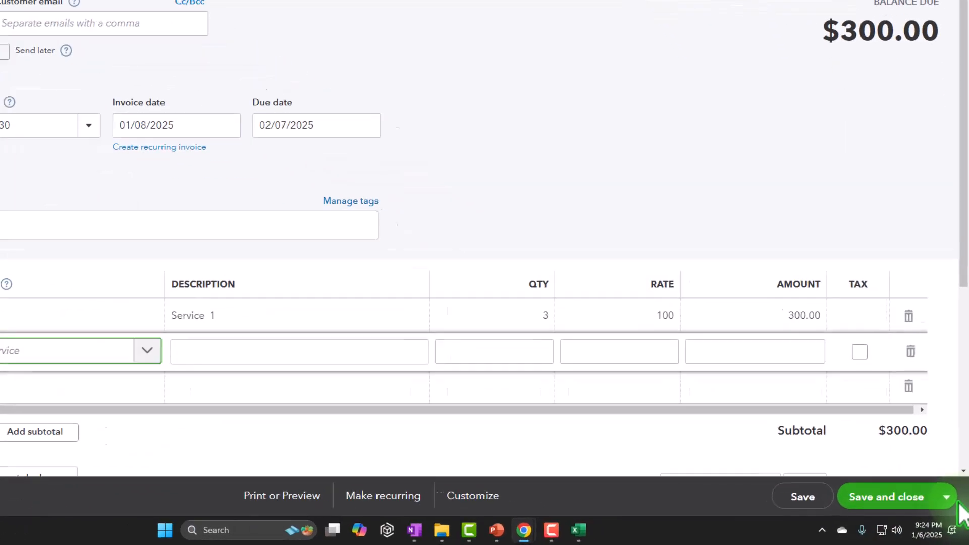
left_click(935, 472)
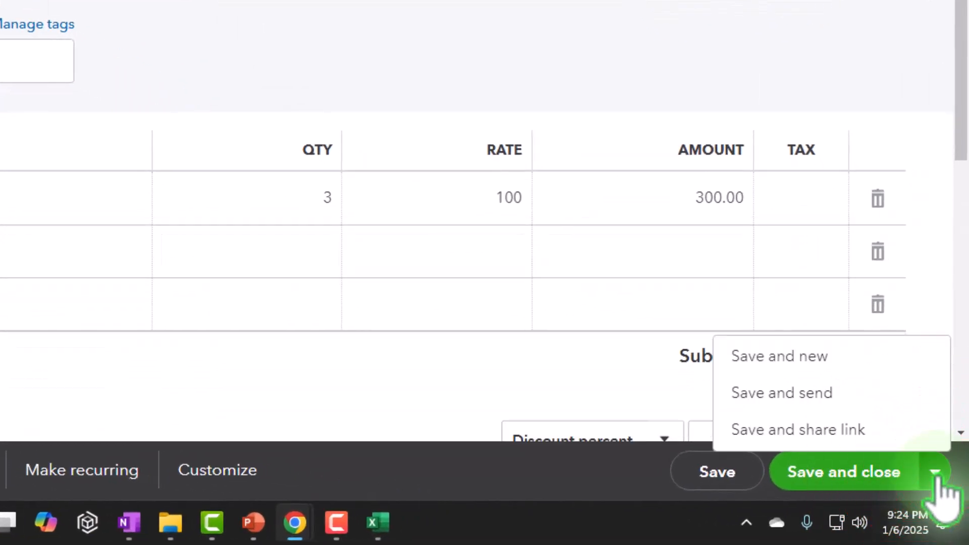
left_click(827, 364)
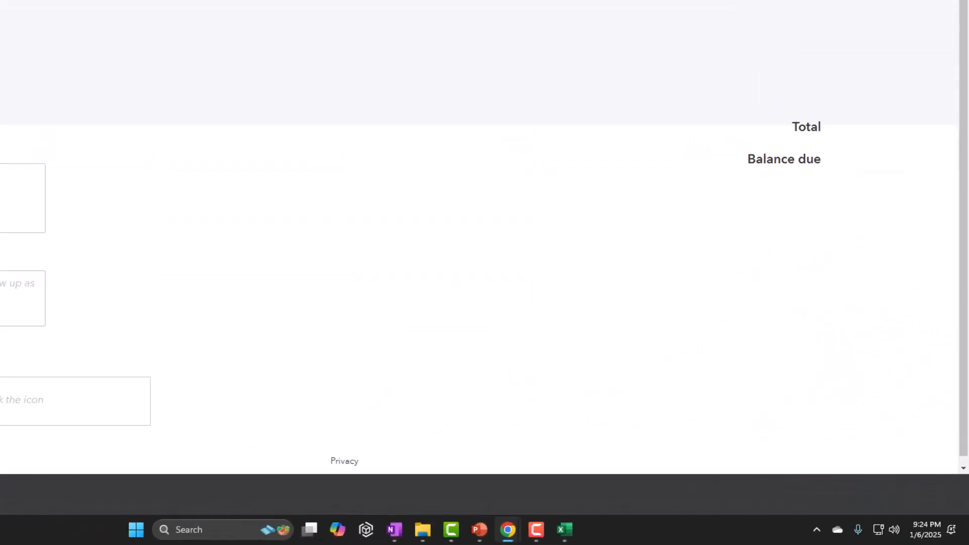
Step: Add a new customer named Customer 3 to the new invoice
left_click(159, 208)
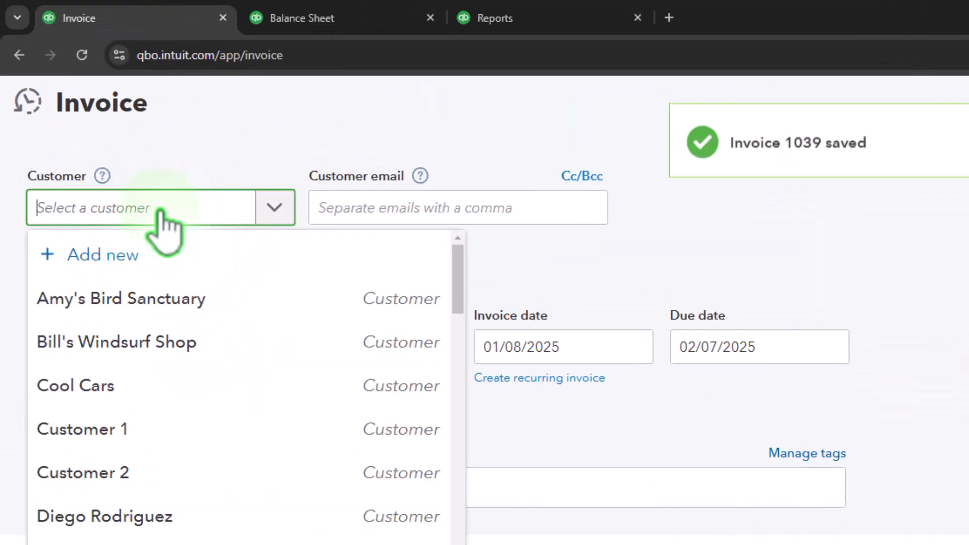
type("Custom")
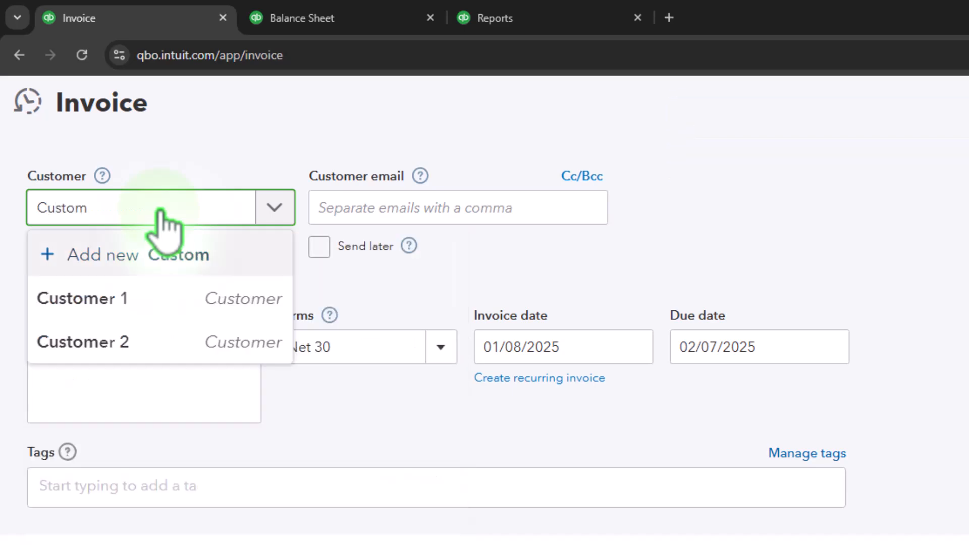
type("er 3")
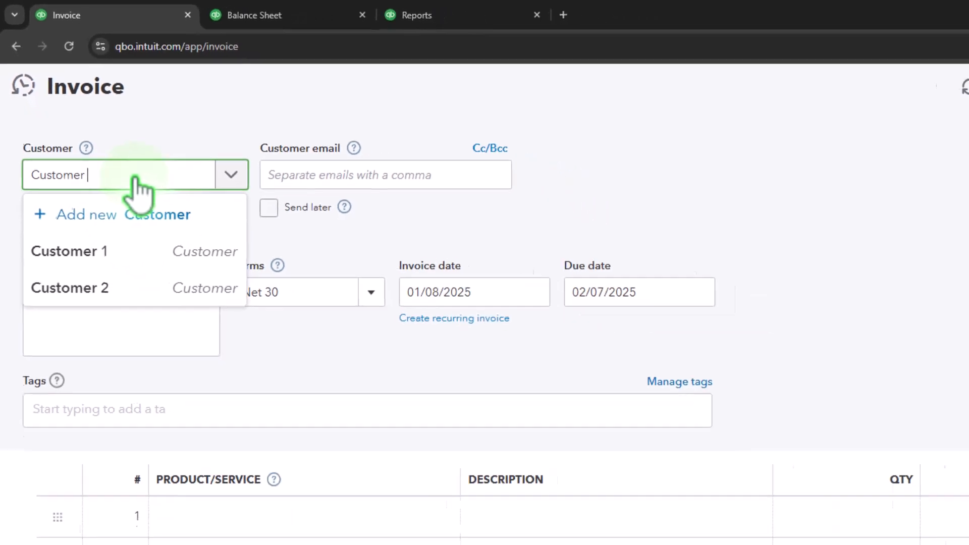
key("Return")
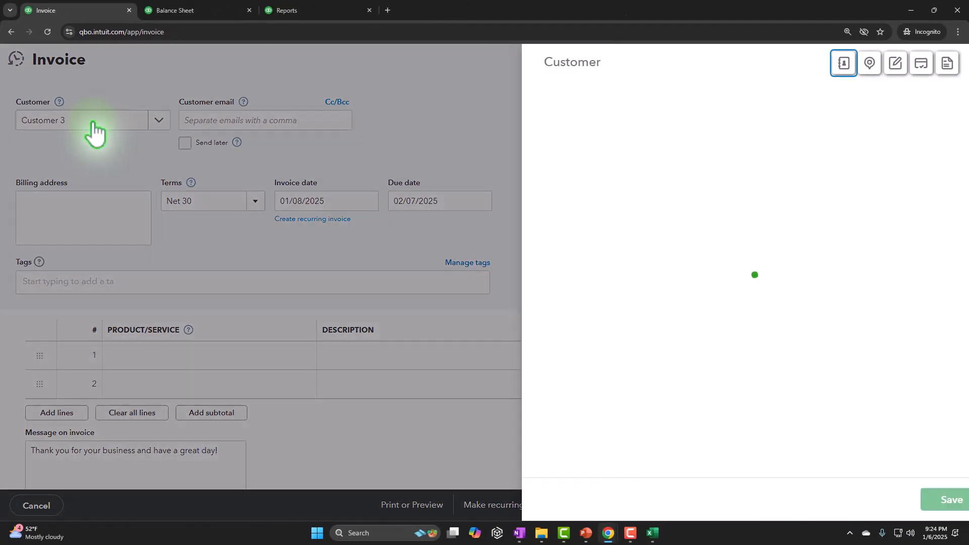
left_click(926, 505)
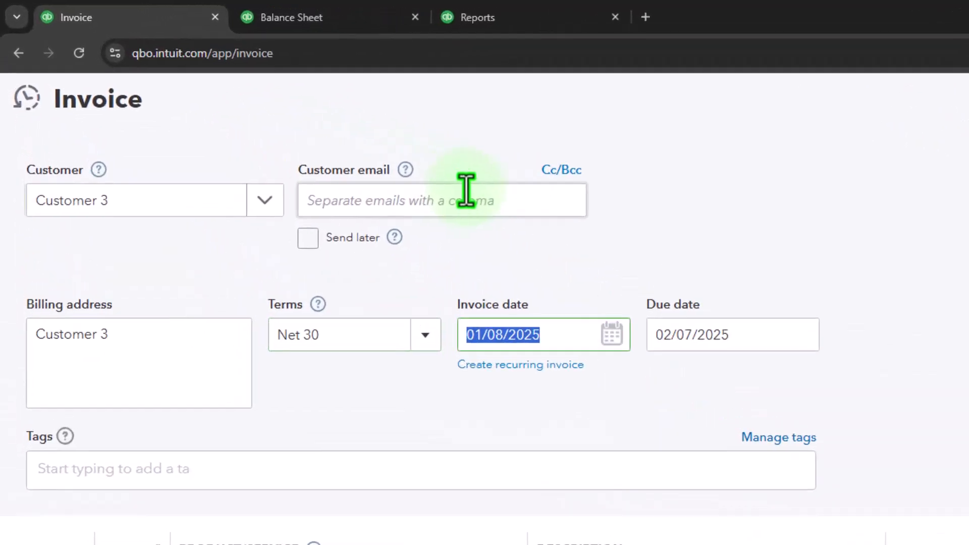
Step: Bill Customer 3 for 1 unit of Service 1 at a rate of 100, then save and close the invoice
key("Tab")
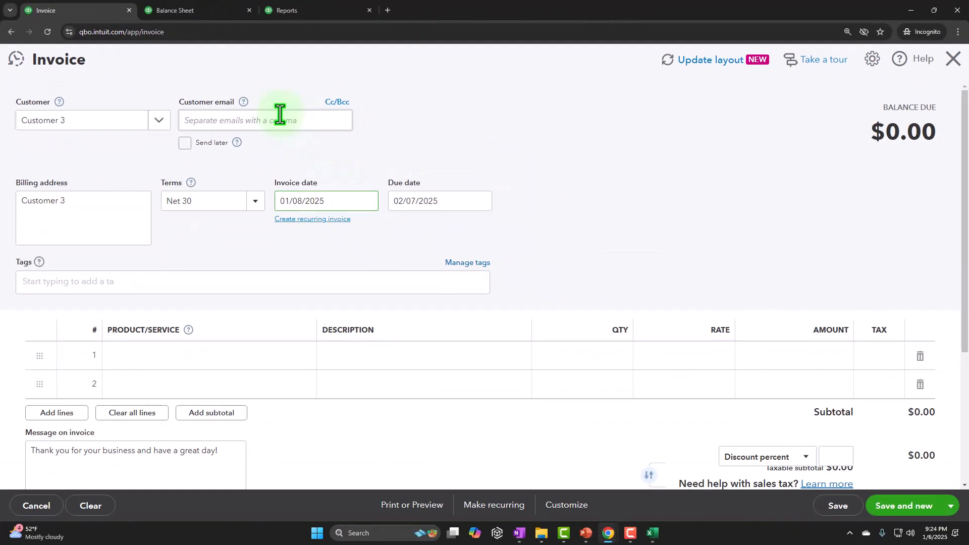
key("Tab")
key("Tab")
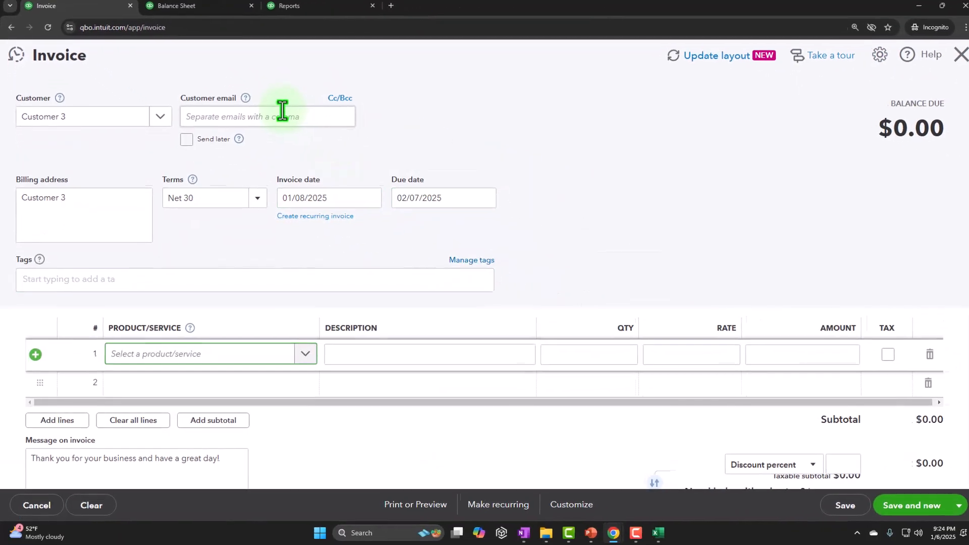
left_click(212, 275)
type("Serv")
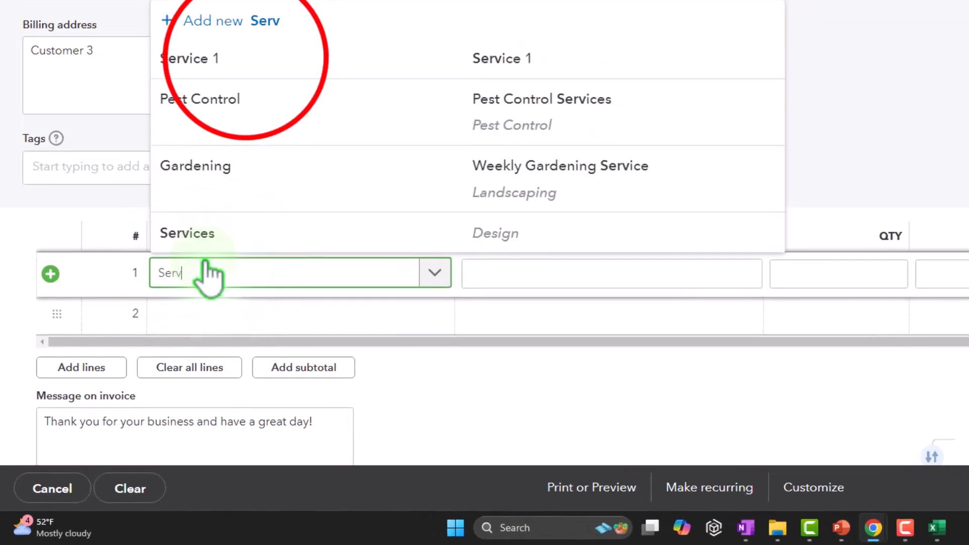
left_click(221, 126)
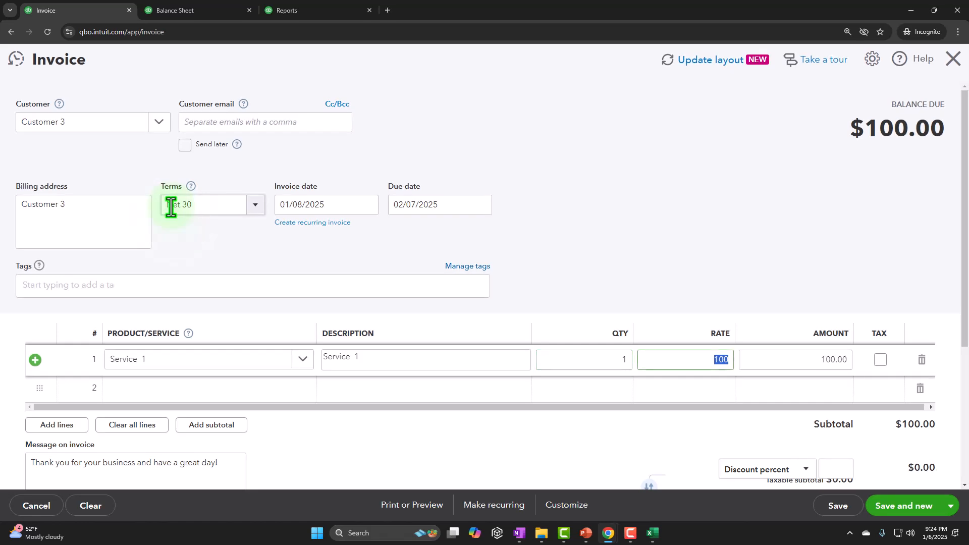
scroll(605, 296, "down", 3)
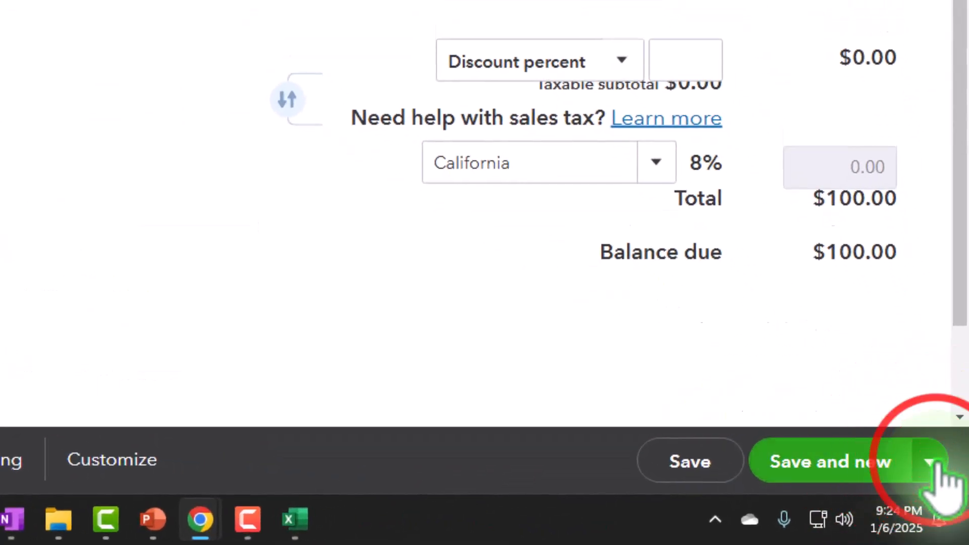
left_click(931, 463)
left_click(772, 333)
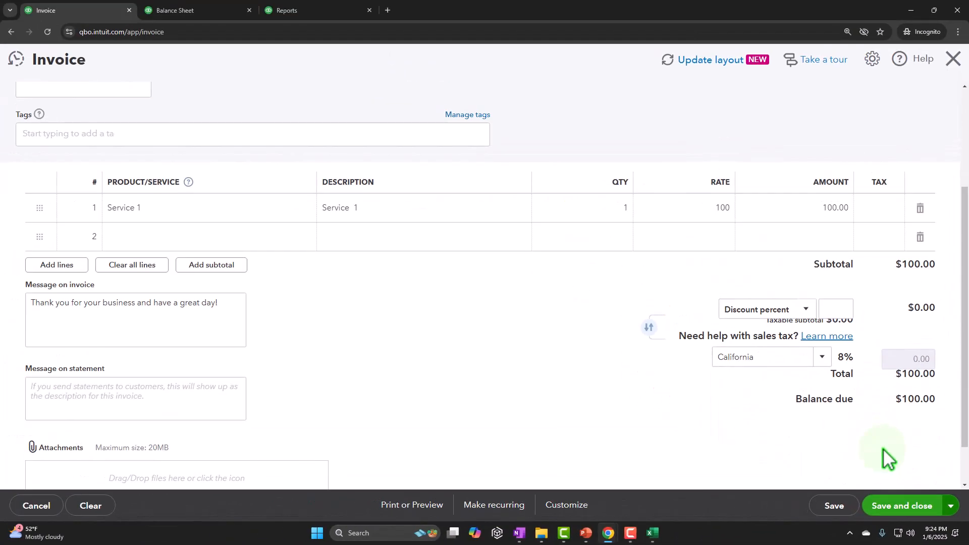
left_click(903, 505)
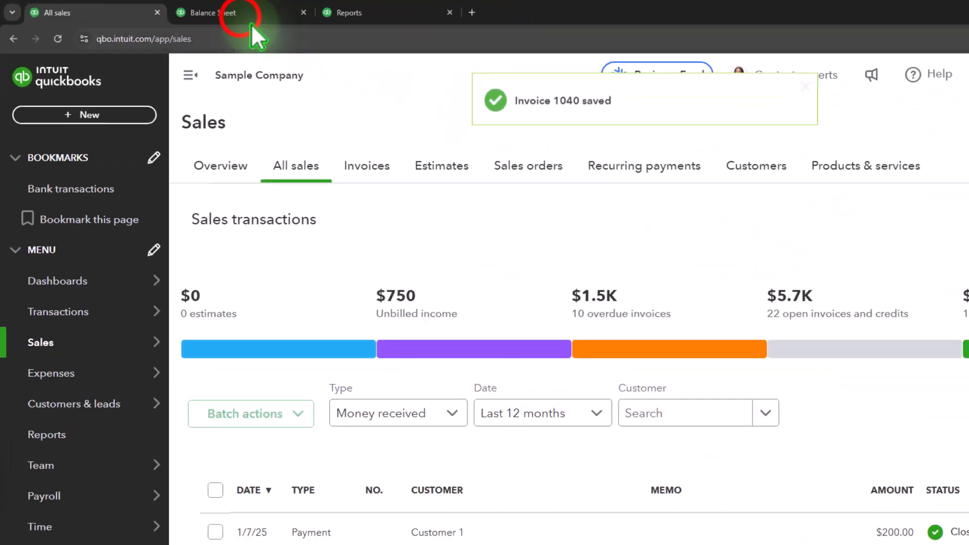
Step: Rerun the Balance Sheet and drill into the 2025 Accounts Receivable transactions before returning to the summary
left_click(251, 20)
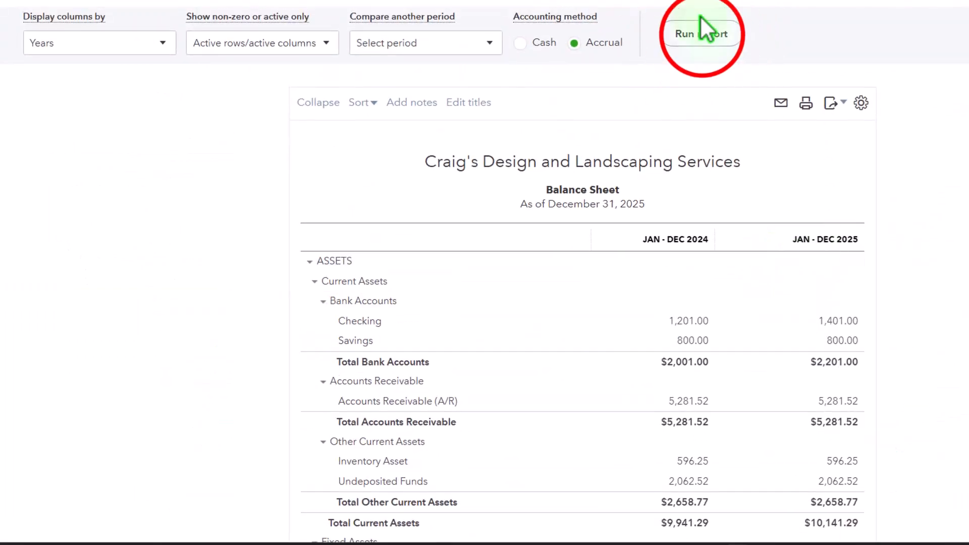
left_click(702, 36)
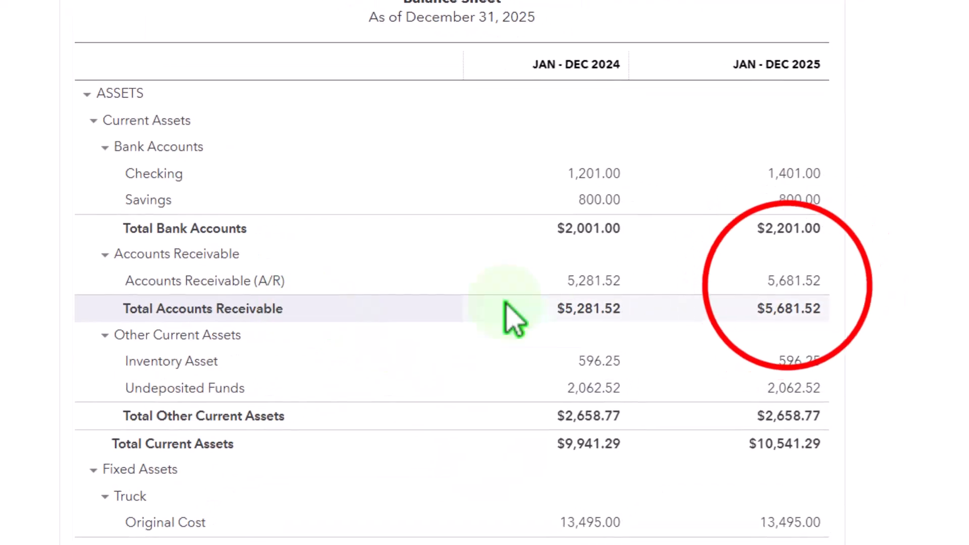
left_click(794, 280)
scroll(688, 320, "down", 3)
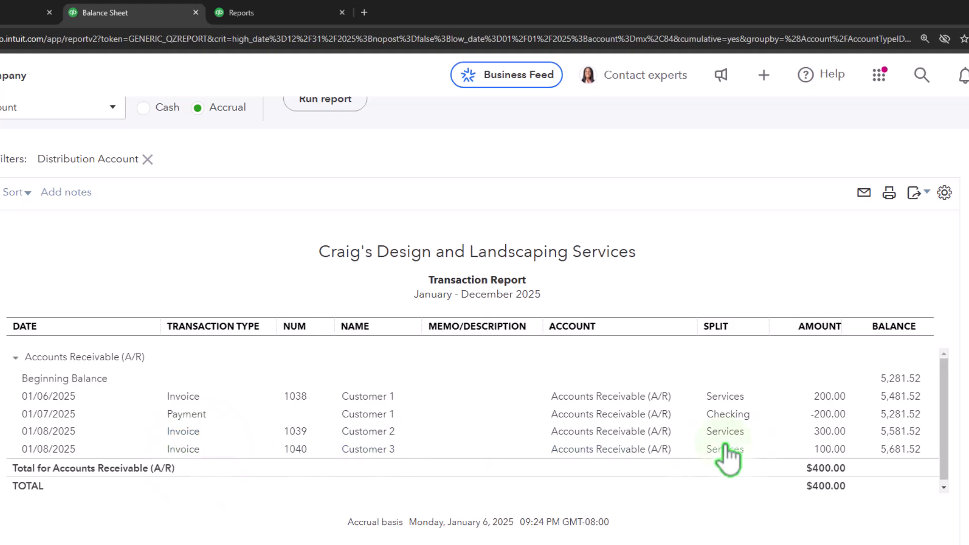
scroll(238, 331, "up", 3)
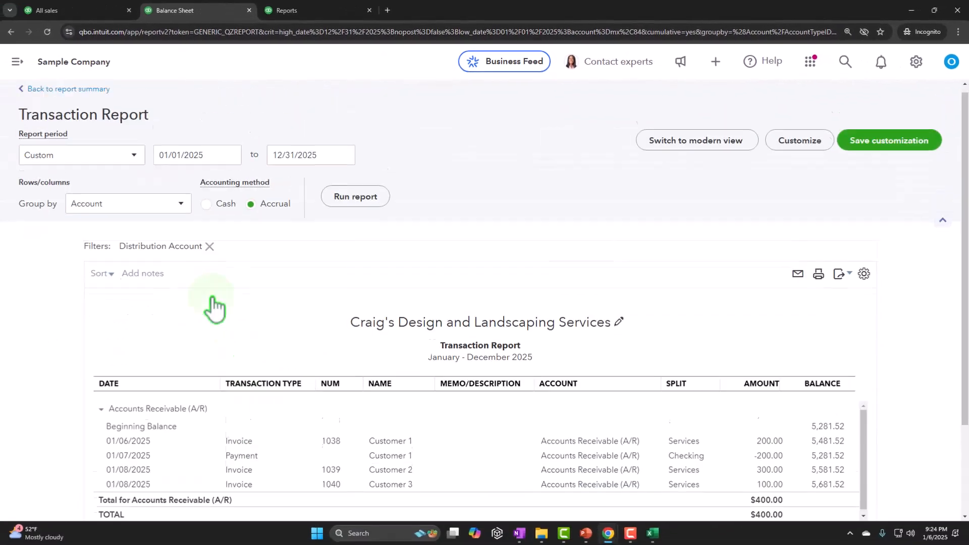
left_click(108, 121)
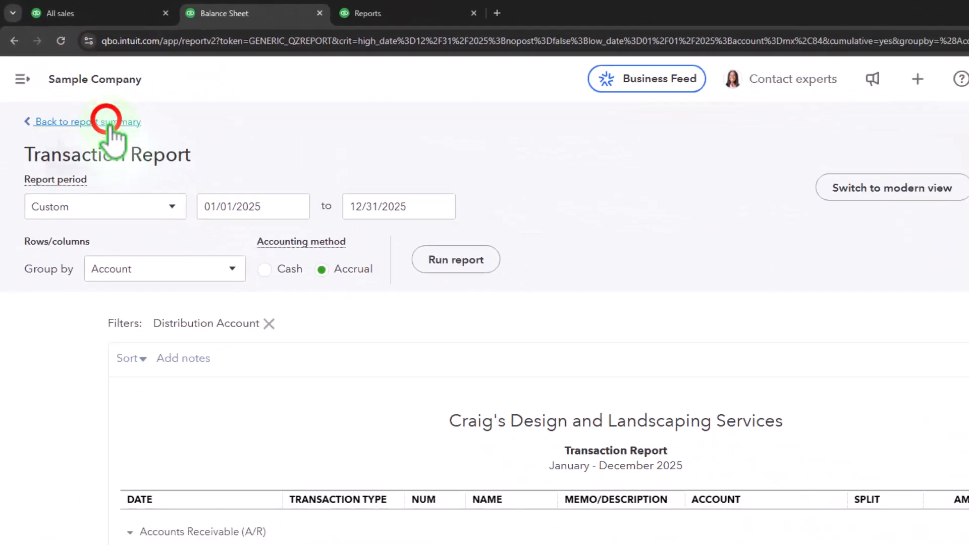
Step: Run the Profit and Loss report from 01/01/2024 to 12/31/2025 with columns displayed by Years
left_click(367, 13)
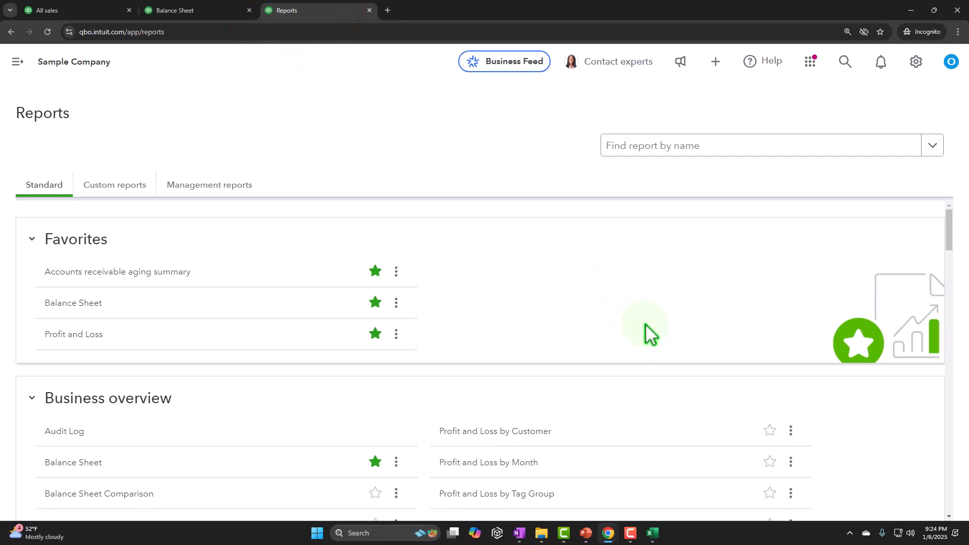
left_click(76, 334)
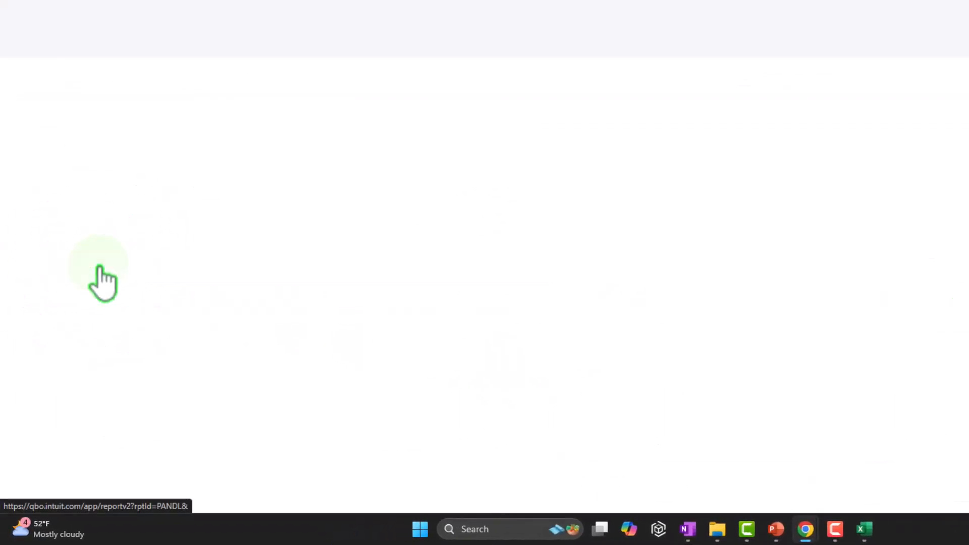
left_click(310, 200)
type("01/01/2024")
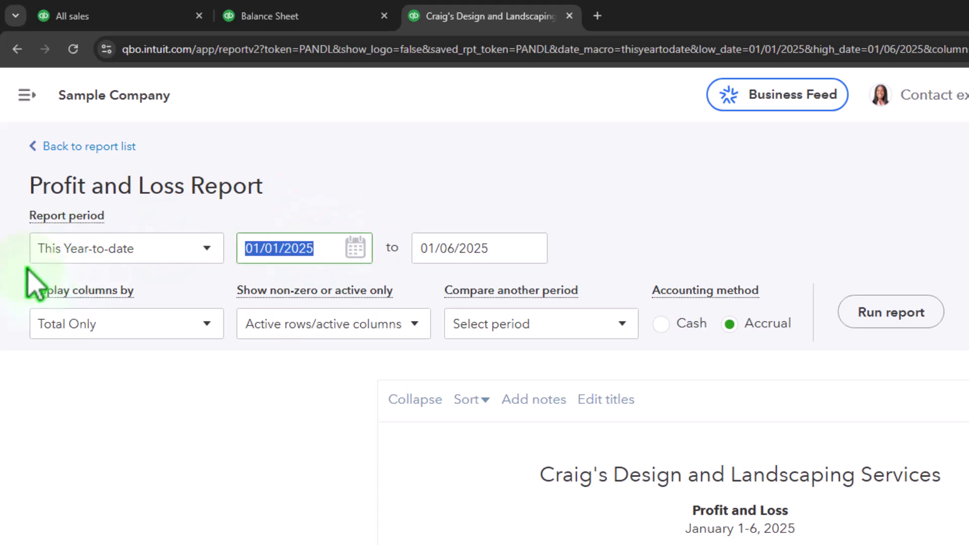
key("Tab")
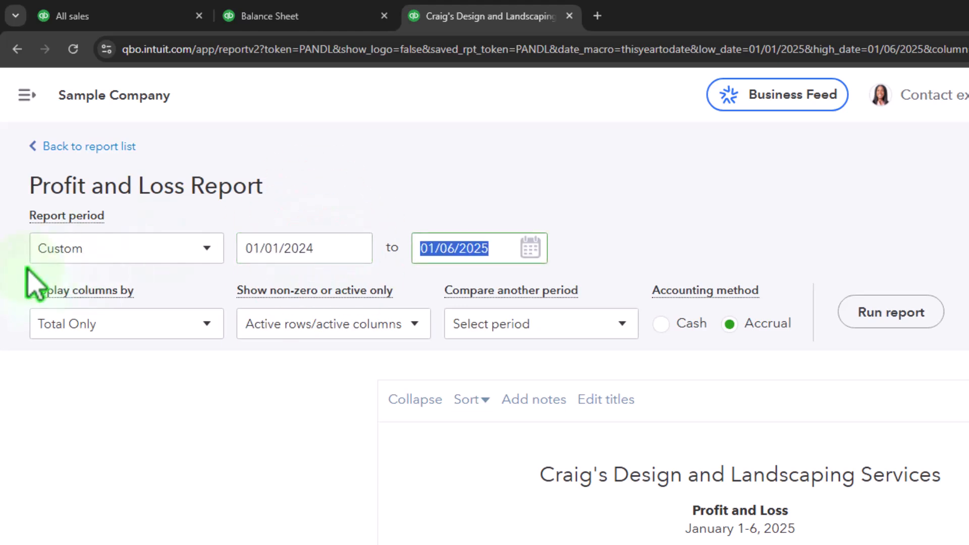
type("1")
type("2/31/2025")
key("Tab")
left_click(192, 325)
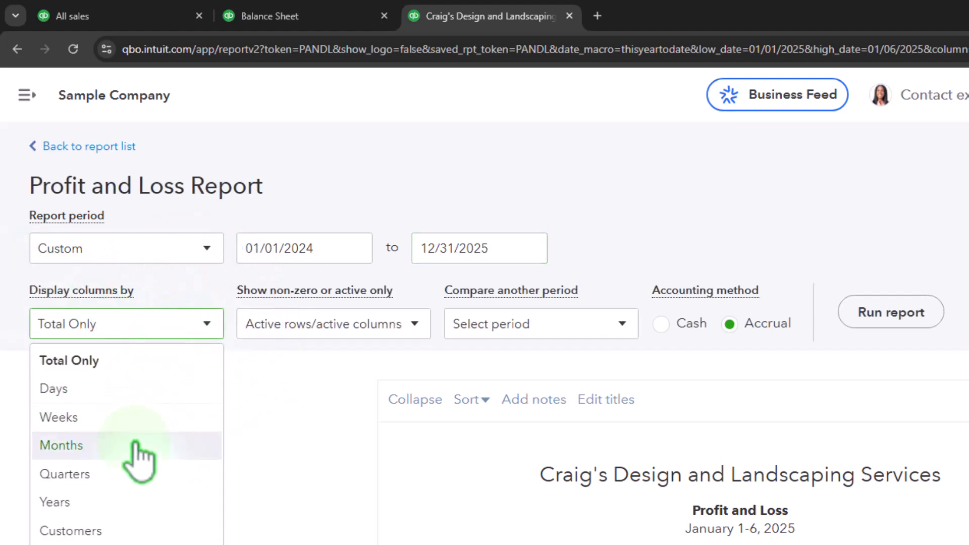
left_click(146, 503)
left_click(875, 314)
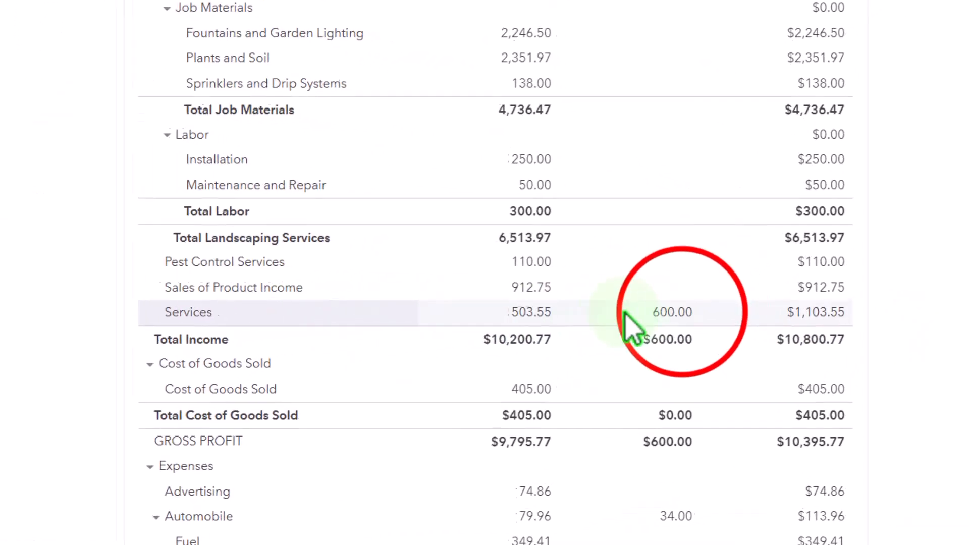
Step: Drill into the 2025 Services income transactions, then go back to the summary report
left_click(673, 313)
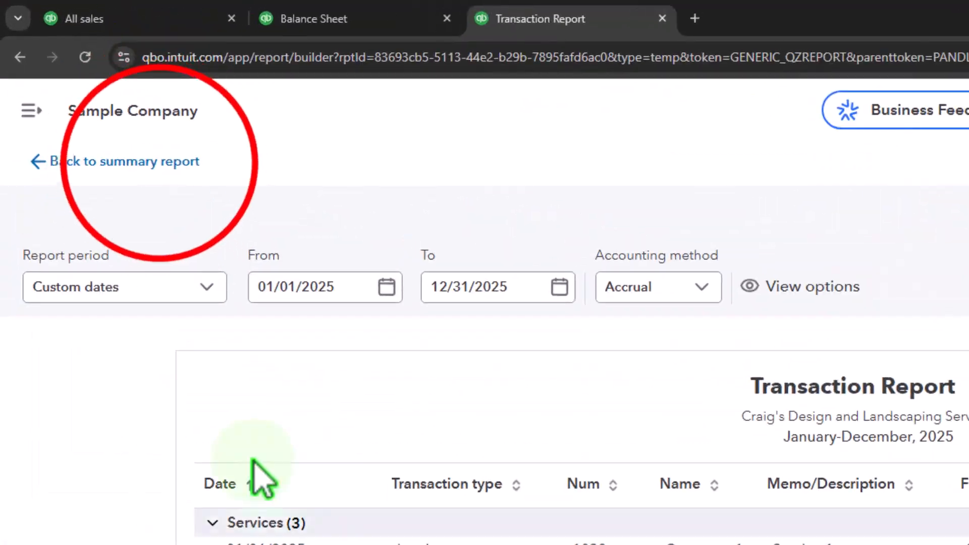
left_click(131, 162)
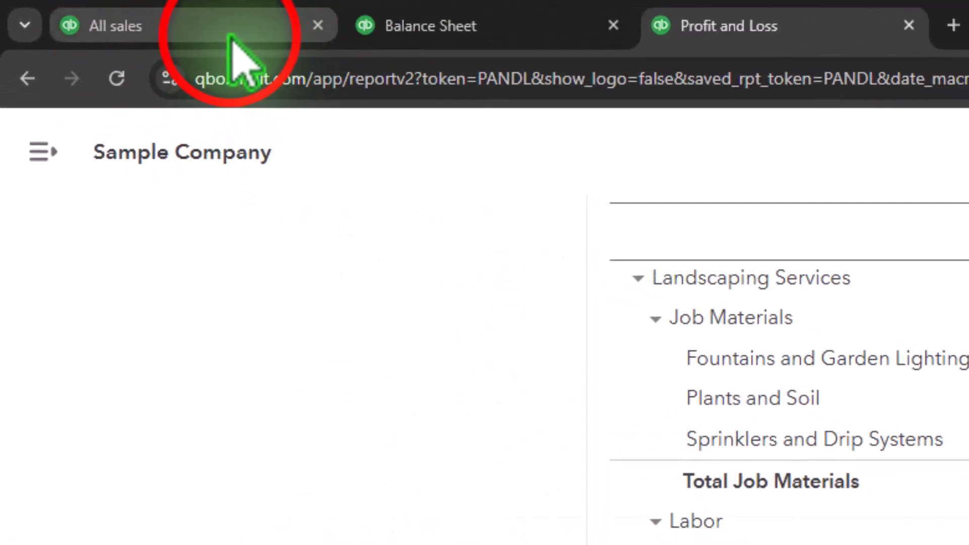
Step: Open the Checking bank transactions and expand the suggested match for Customer 1's 200.00 deposit
left_click(231, 38)
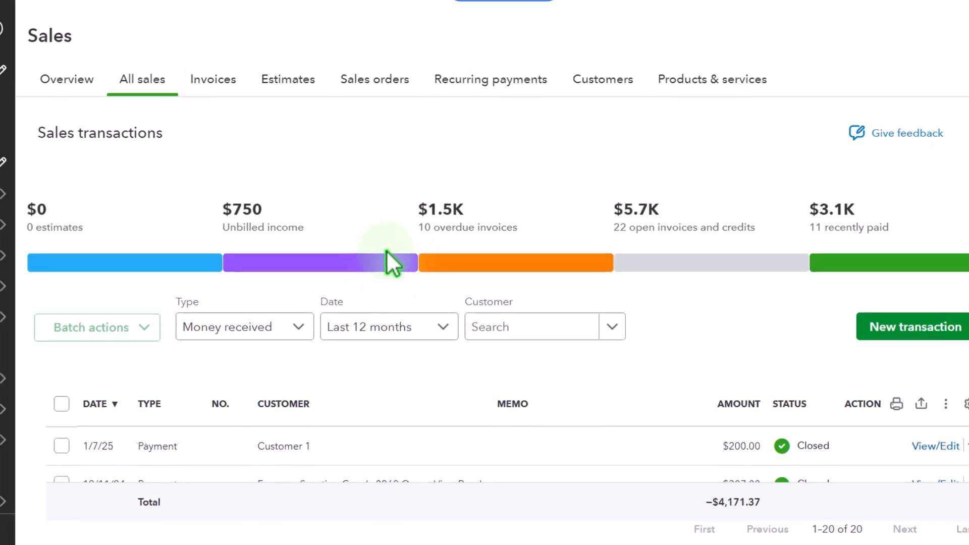
left_click(98, 214)
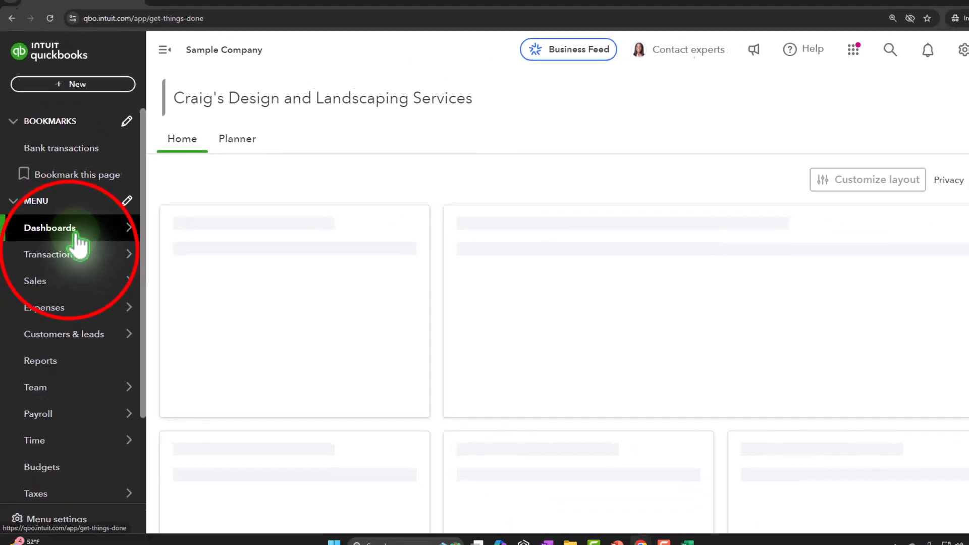
left_click(70, 254)
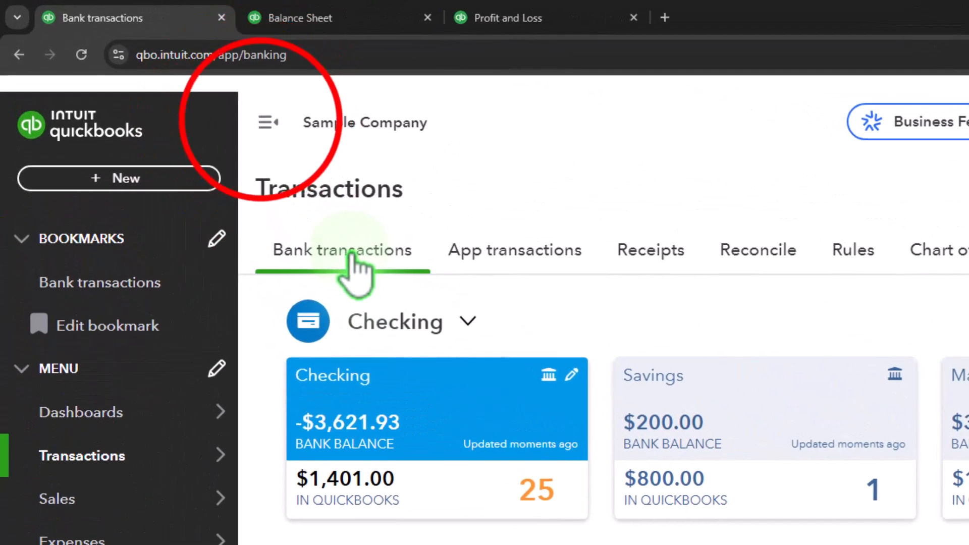
left_click(153, 63)
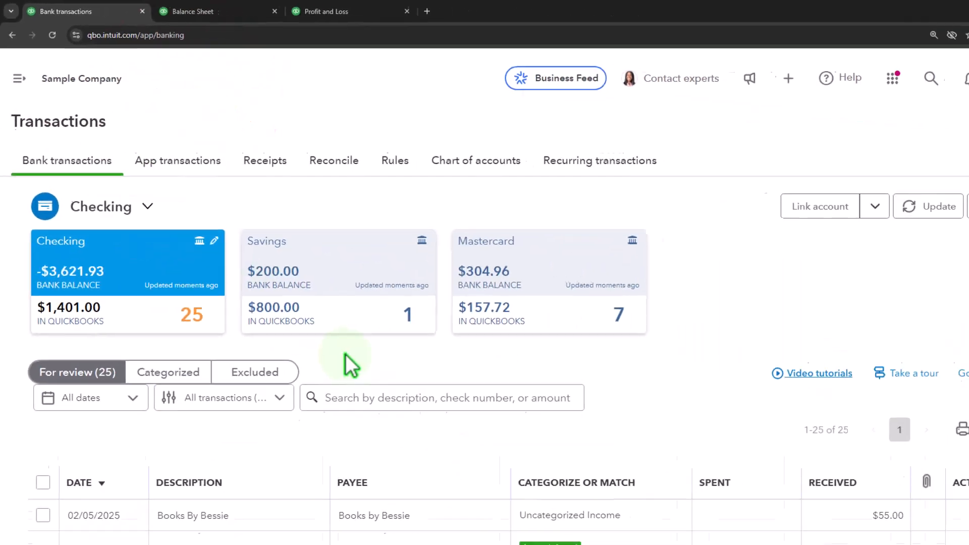
scroll(530, 542, "down", 5)
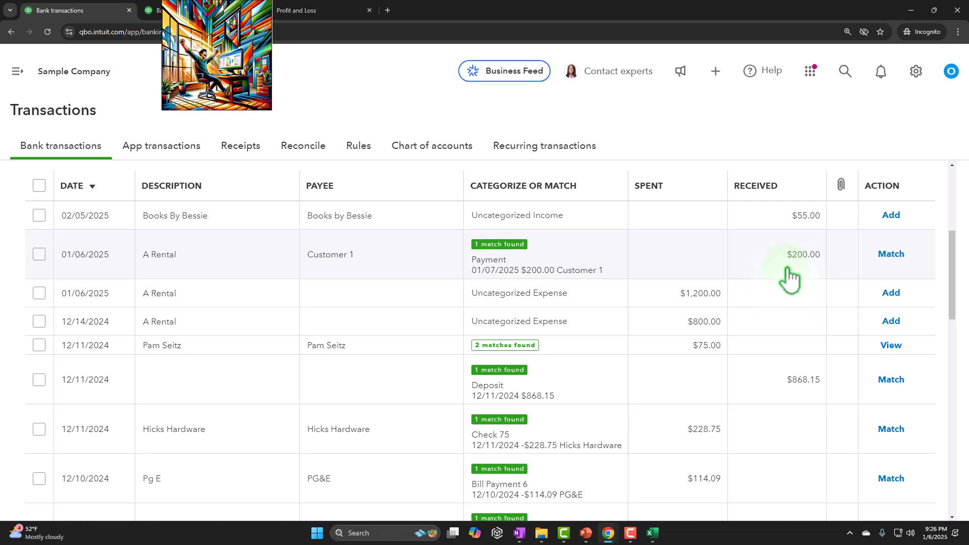
left_click(353, 260)
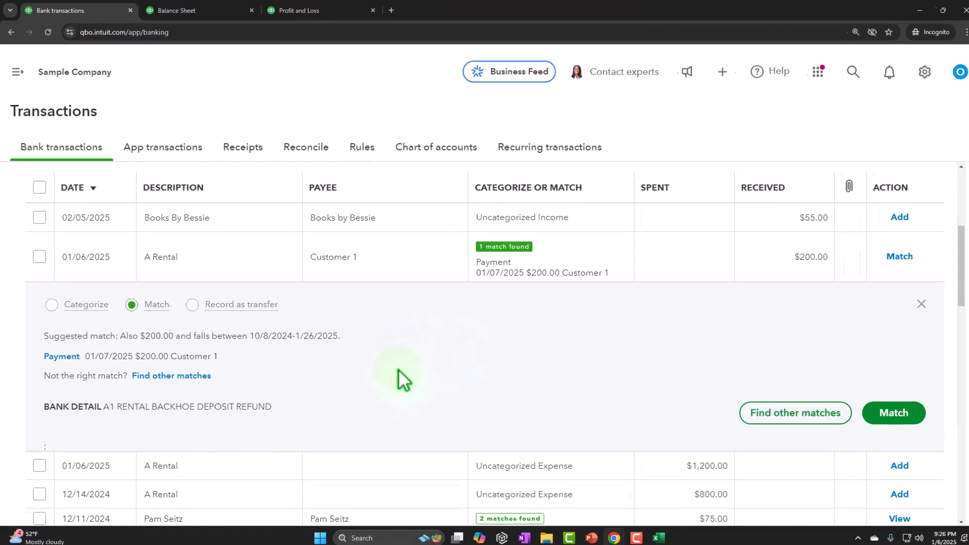
Step: Browse the invoice list under Sales and filter it to invoices that are not yet due
left_click(14, 72)
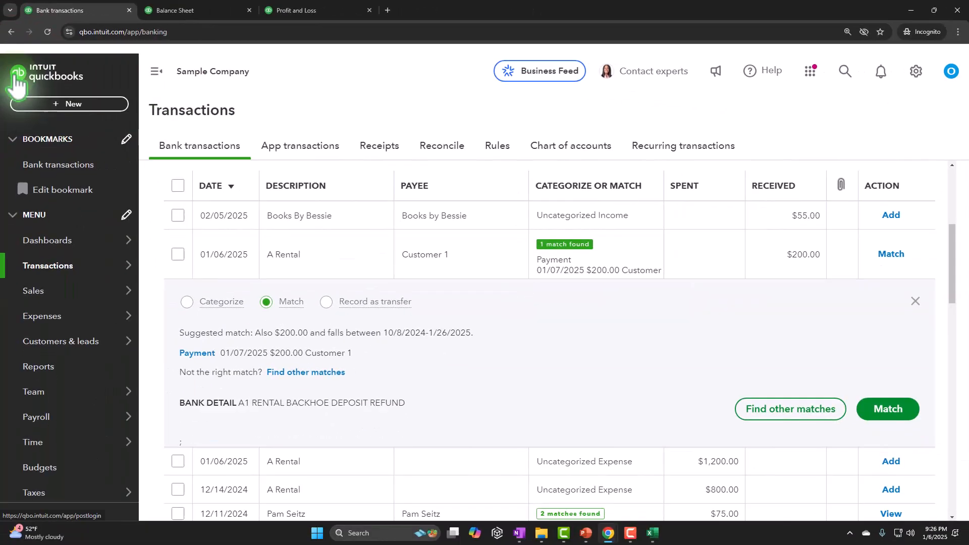
mouse_move(48, 298)
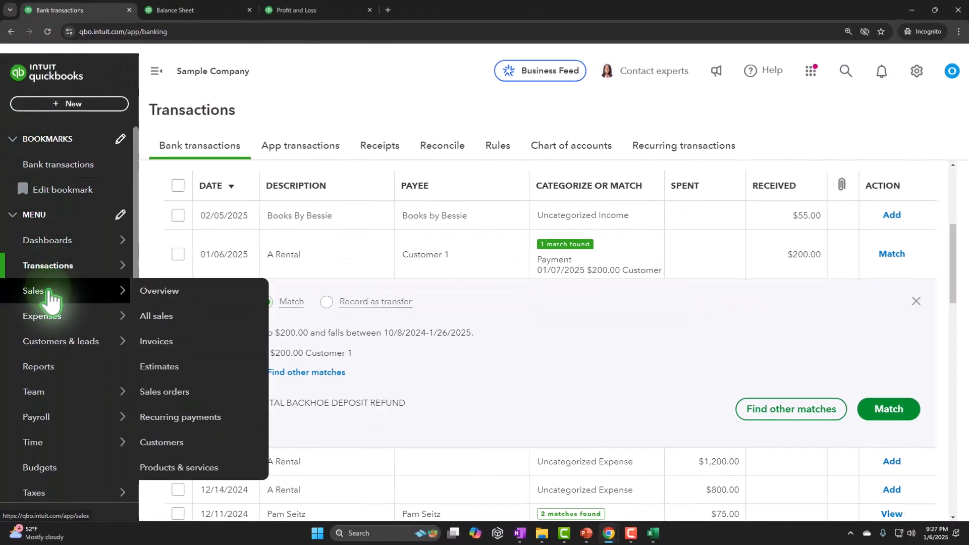
left_click(49, 297)
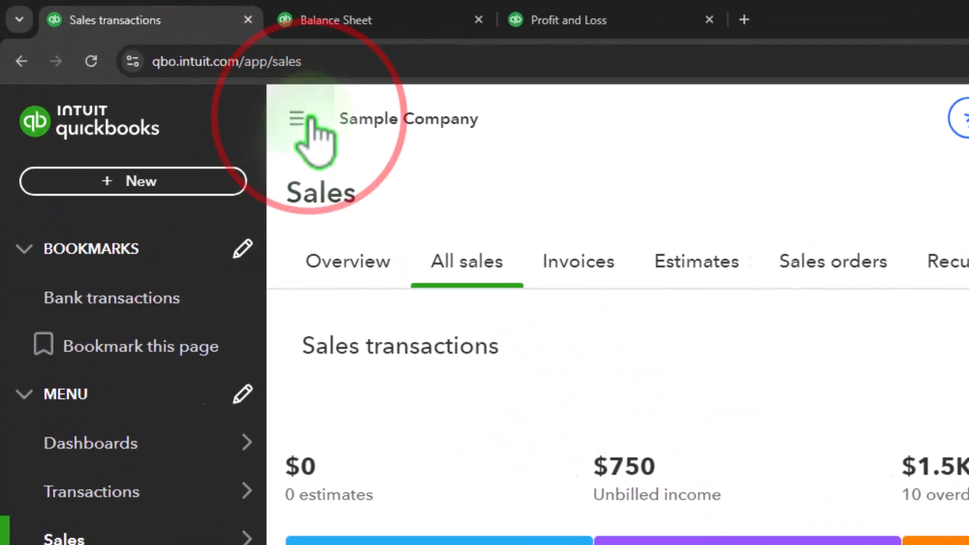
left_click(303, 120)
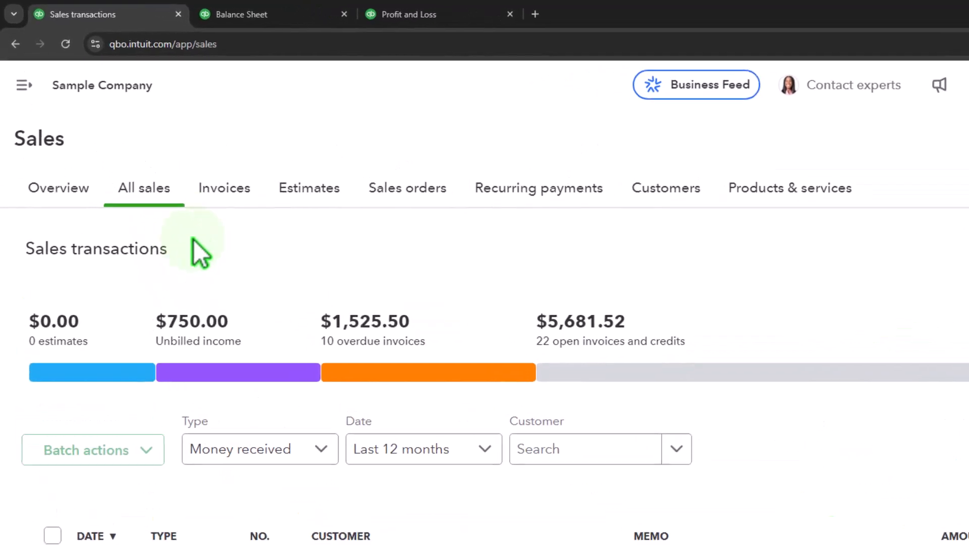
left_click(225, 190)
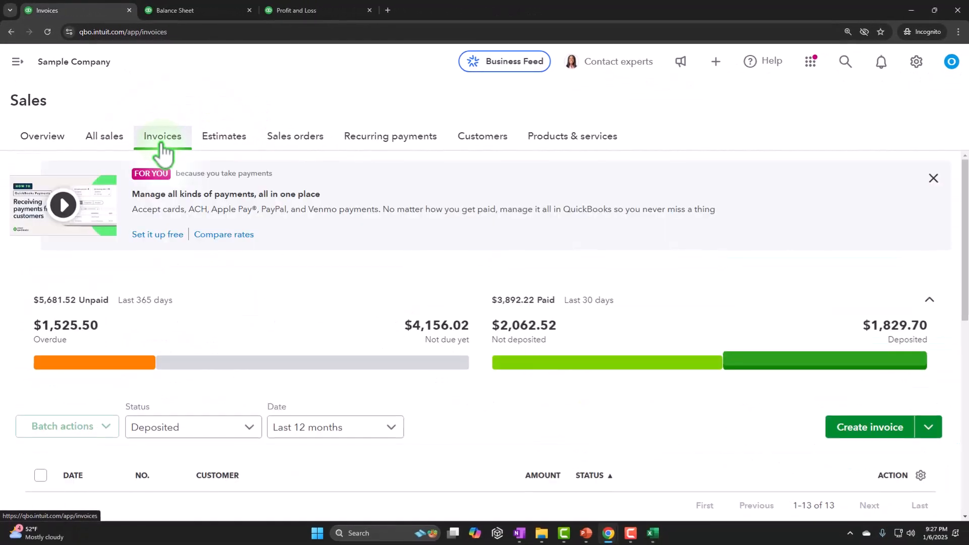
scroll(292, 319, "down", 5)
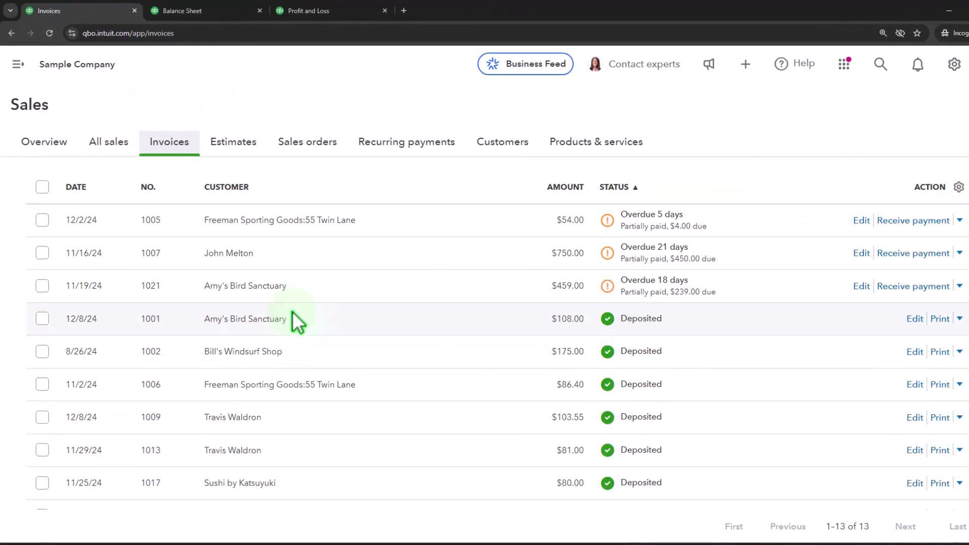
scroll(292, 311, "down", 3)
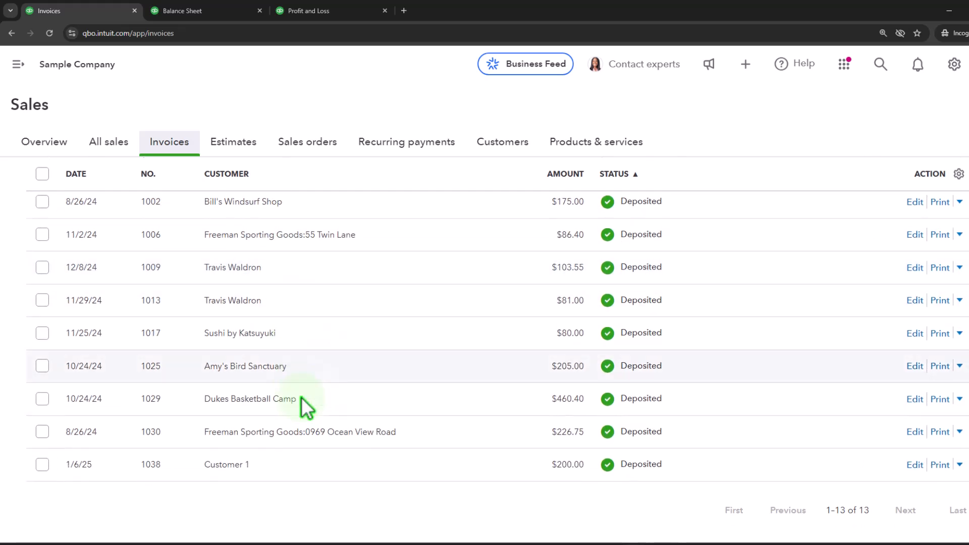
scroll(275, 478, "up", 8)
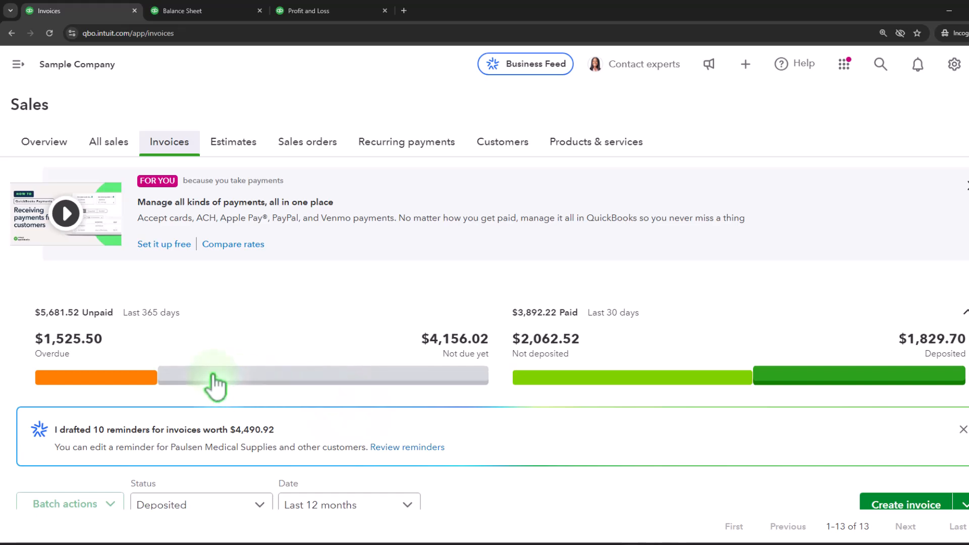
left_click(342, 375)
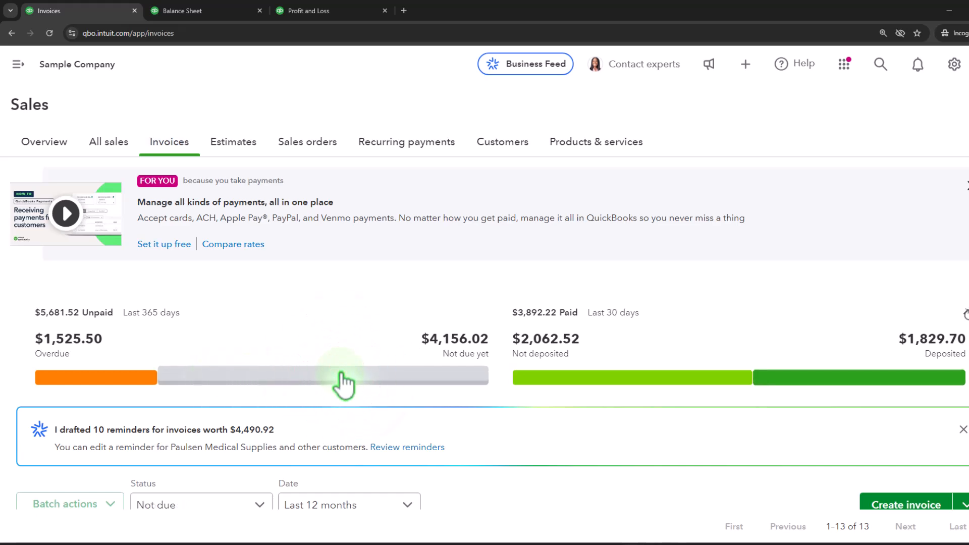
Step: Open the payment for Customer 2's invoice 1039 and set the payment date to 01/09/2025
scroll(342, 384, "down", 10)
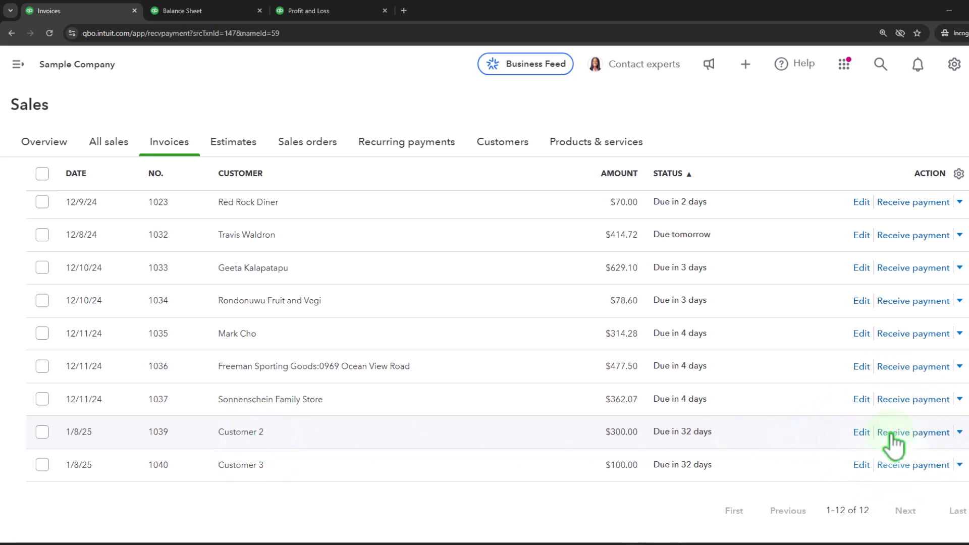
left_click(309, 210)
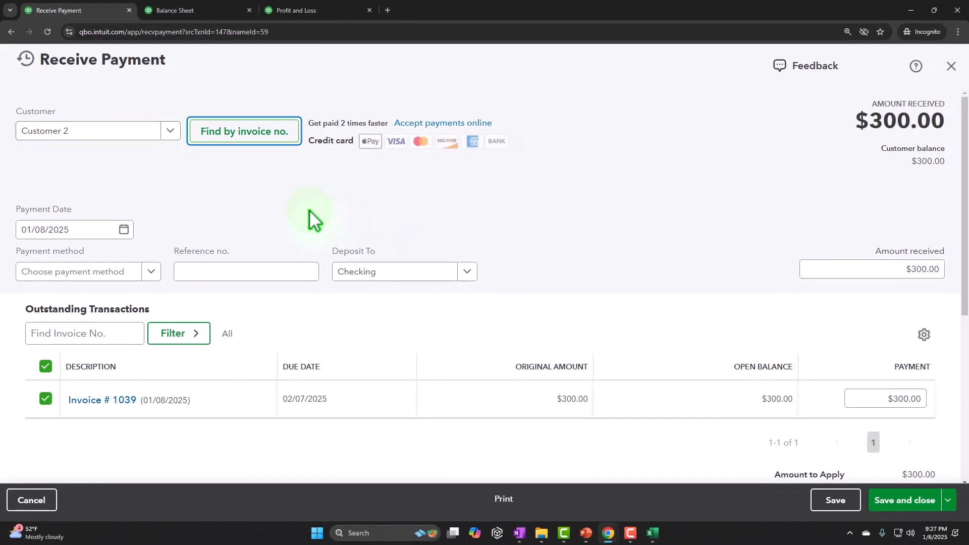
key("Tab")
key("Tab")
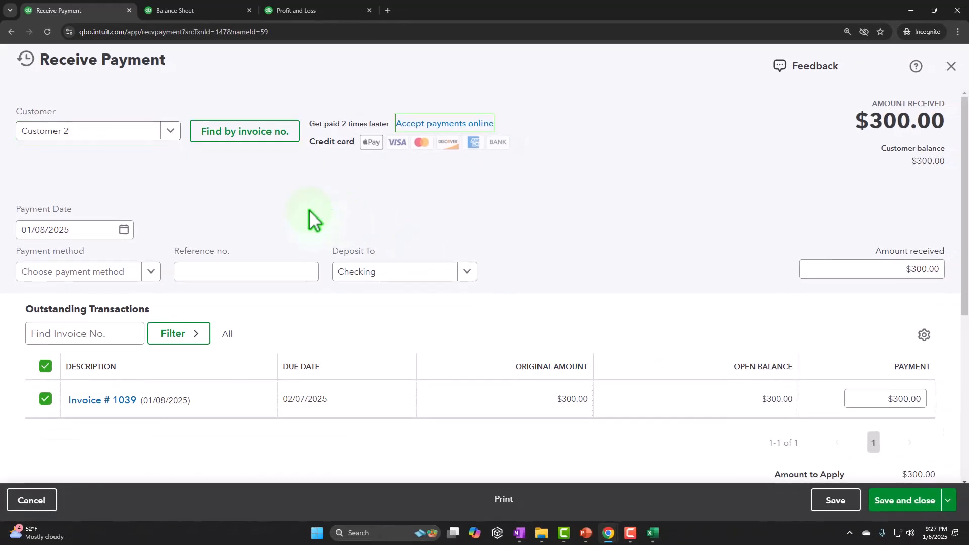
key("plus")
key("Tab")
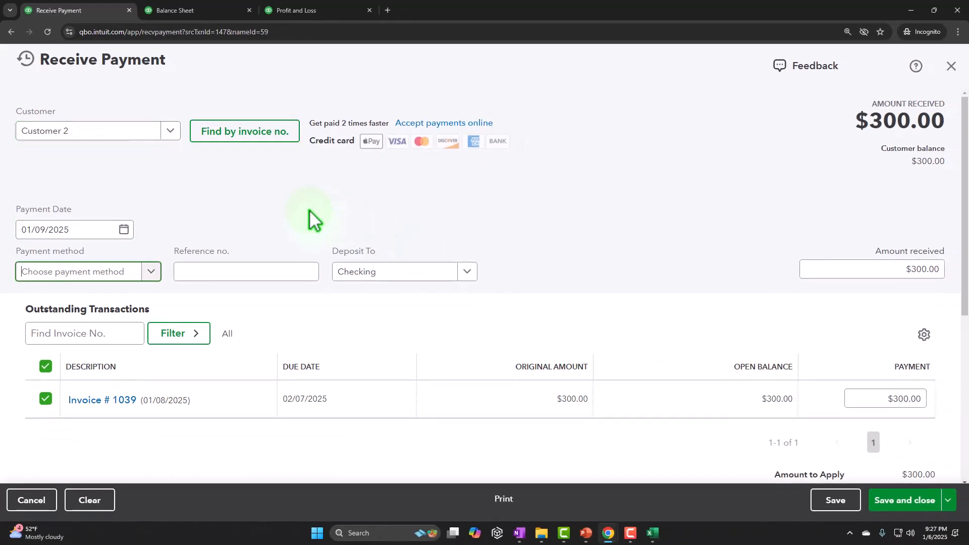
Step: Set the payment method to Cash
left_click(152, 271)
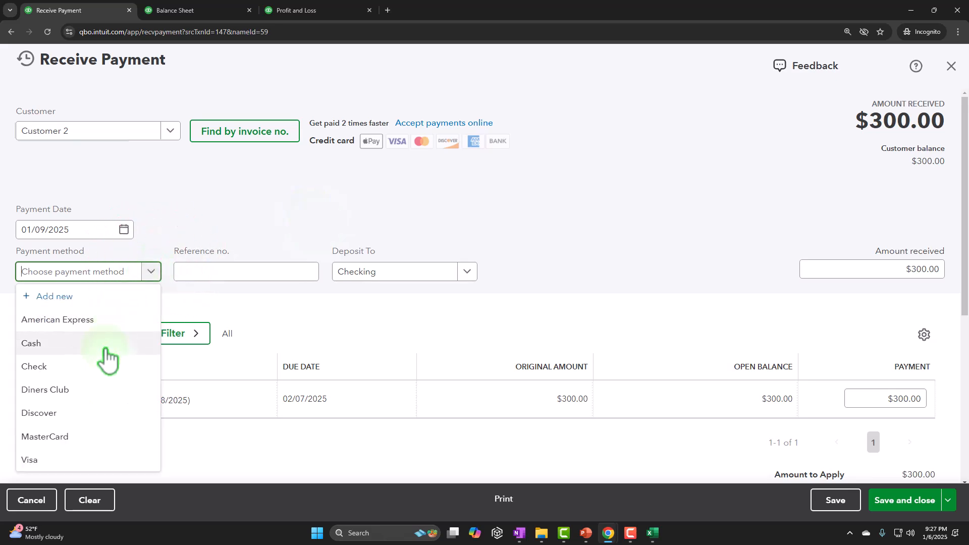
left_click(104, 348)
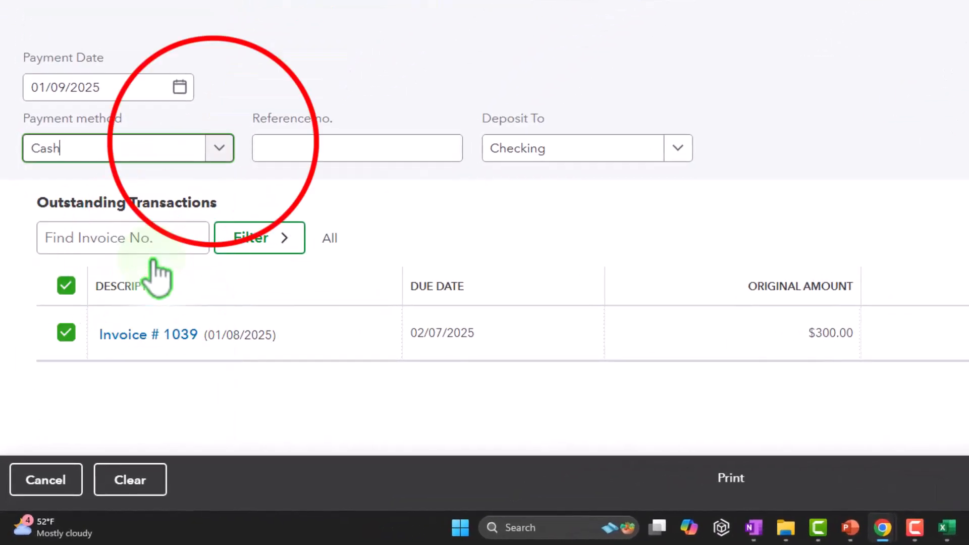
left_click(215, 149)
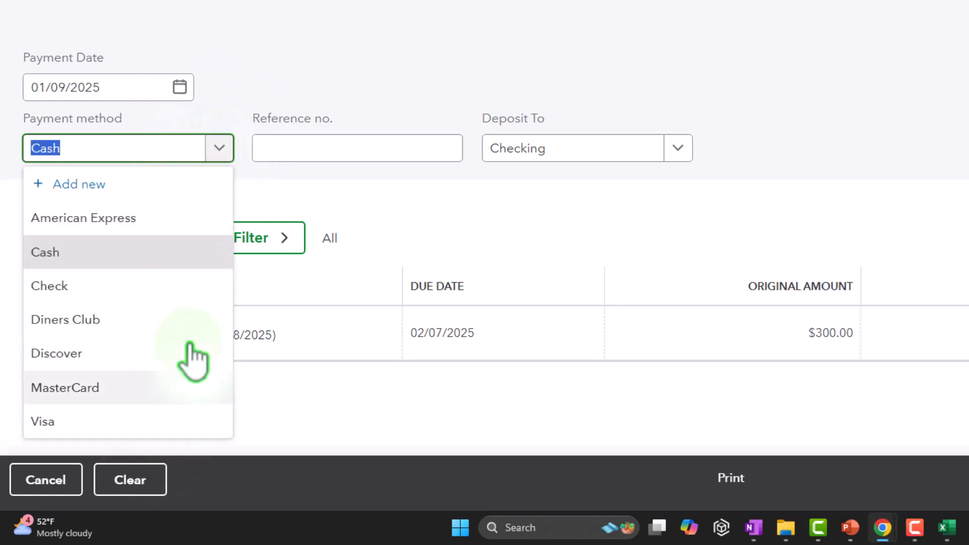
left_click(227, 148)
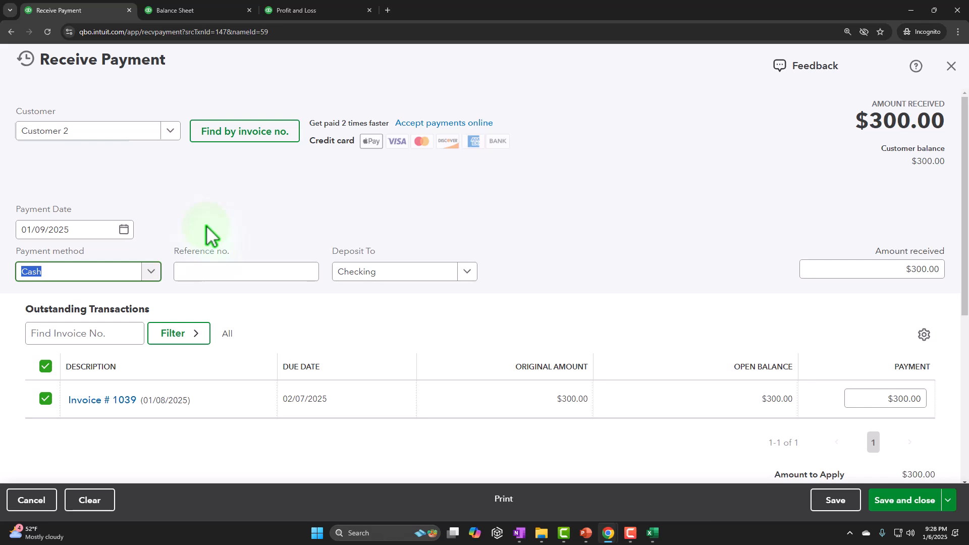
Step: Deposit the payment to Undeposited Funds and save and close it
key("Tab")
key("Tab")
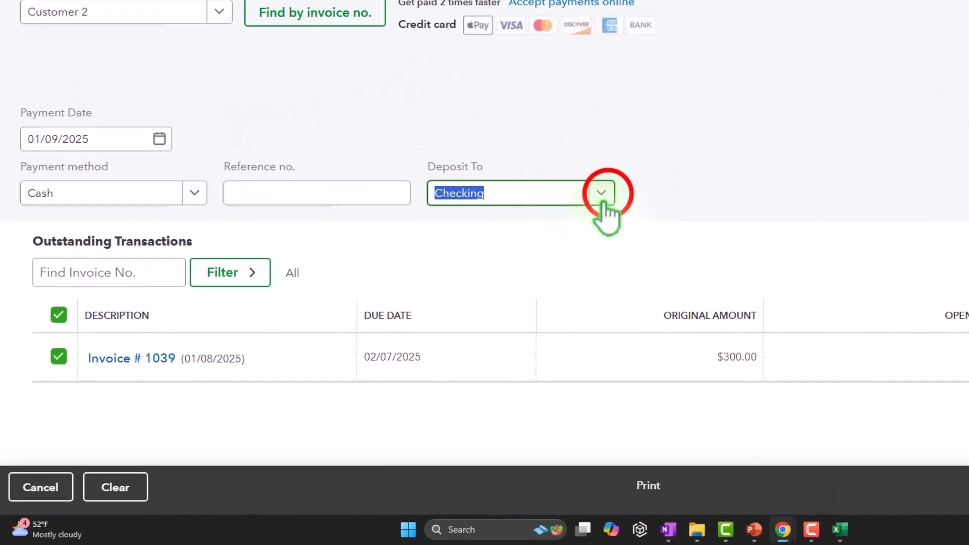
left_click(601, 193)
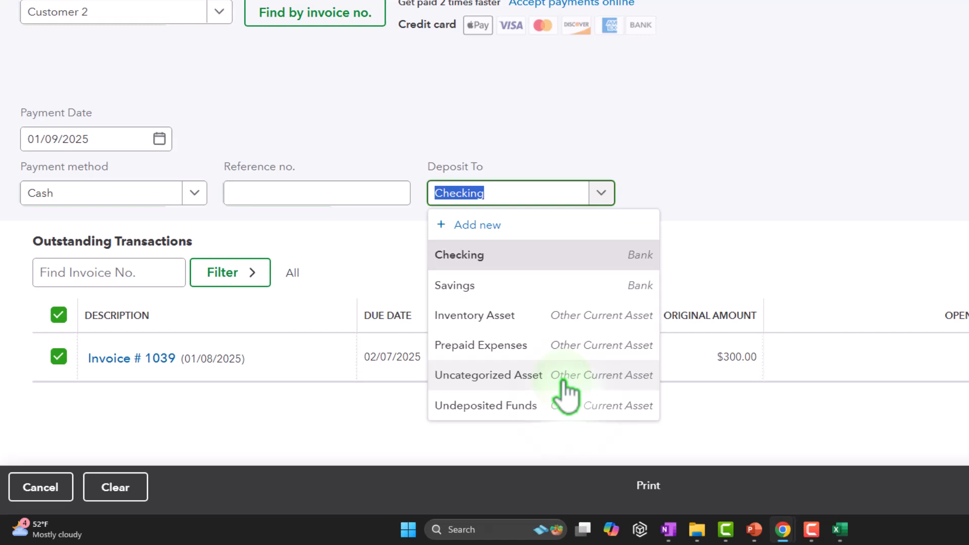
left_click(552, 405)
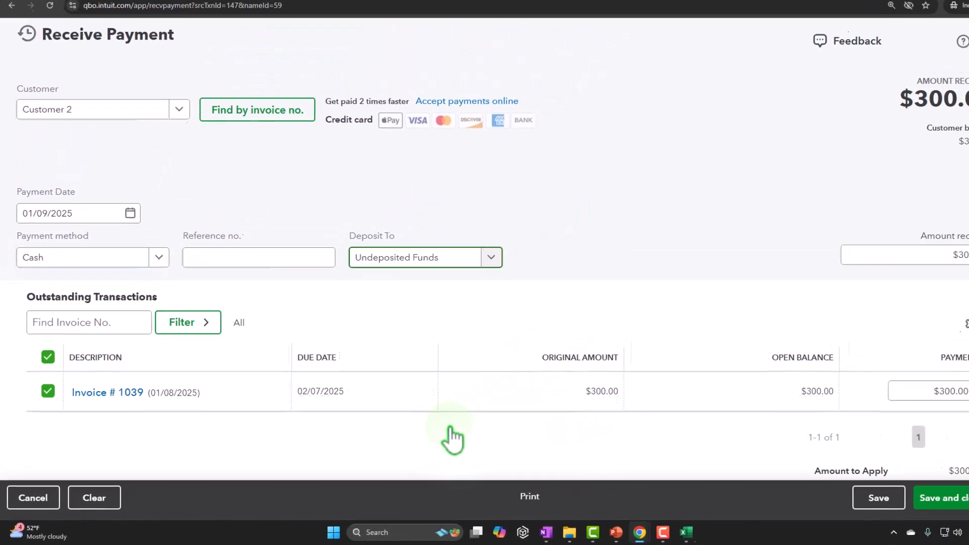
key("Tab")
key("Tab")
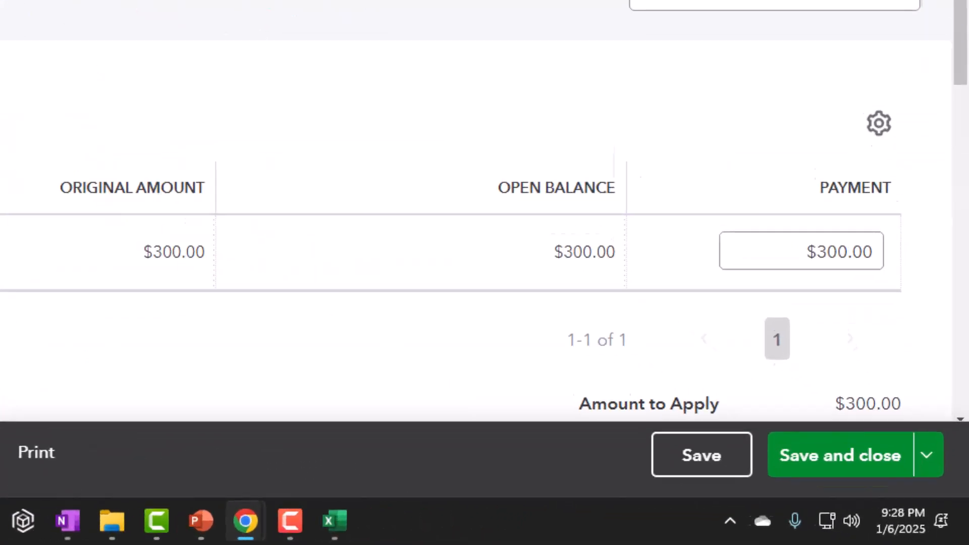
left_click(858, 479)
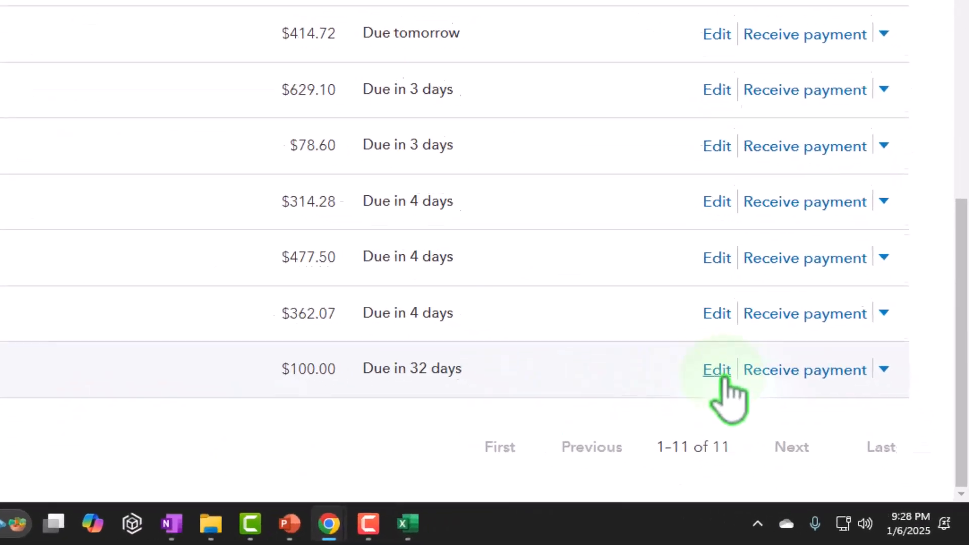
Step: Receive Customer 3's payment for invoice 1040 in Cash into Undeposited Funds and save and close it
left_click(767, 361)
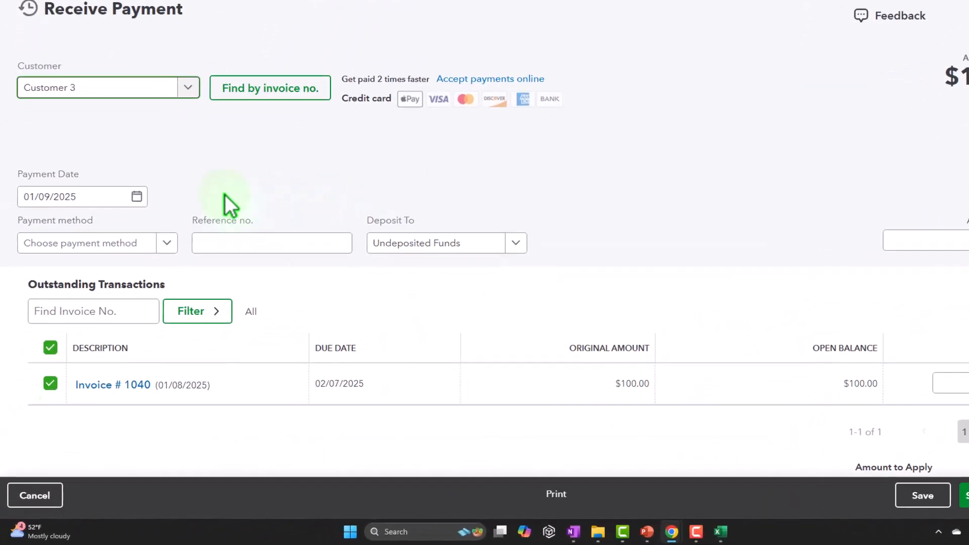
left_click(103, 244)
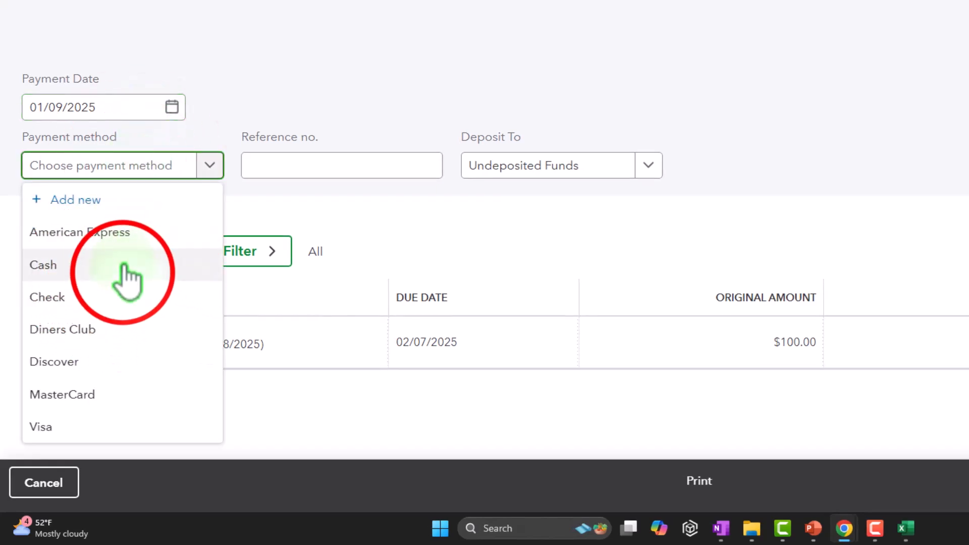
left_click(124, 266)
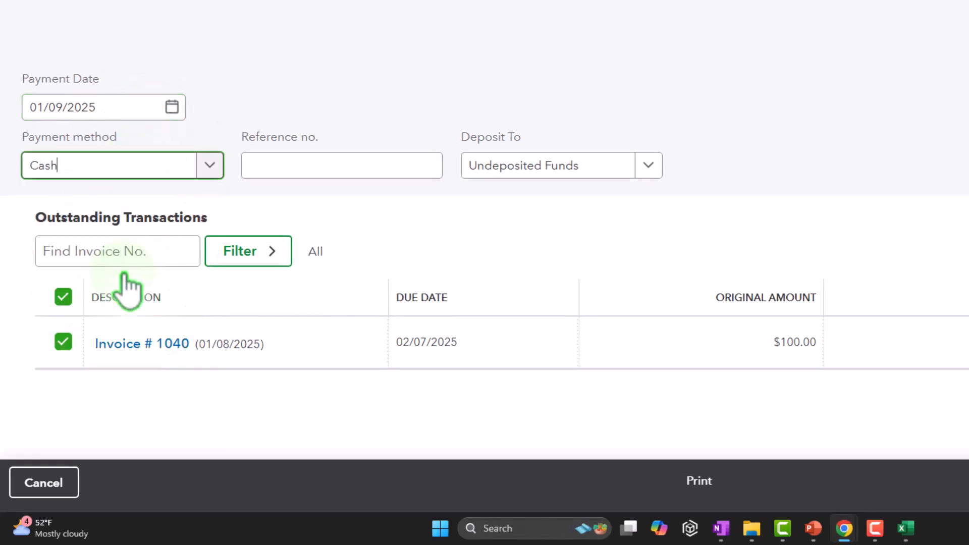
key("Tab")
key("Tab")
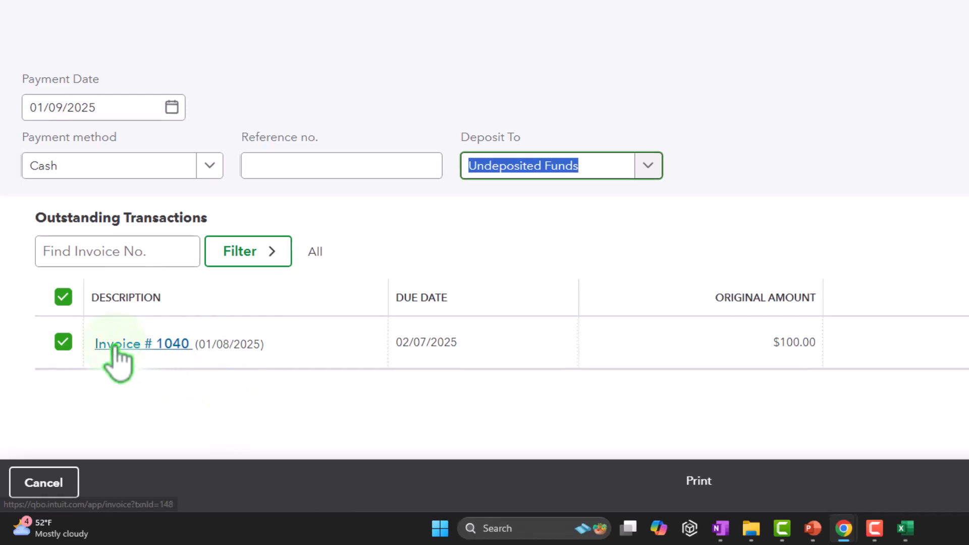
left_click(889, 502)
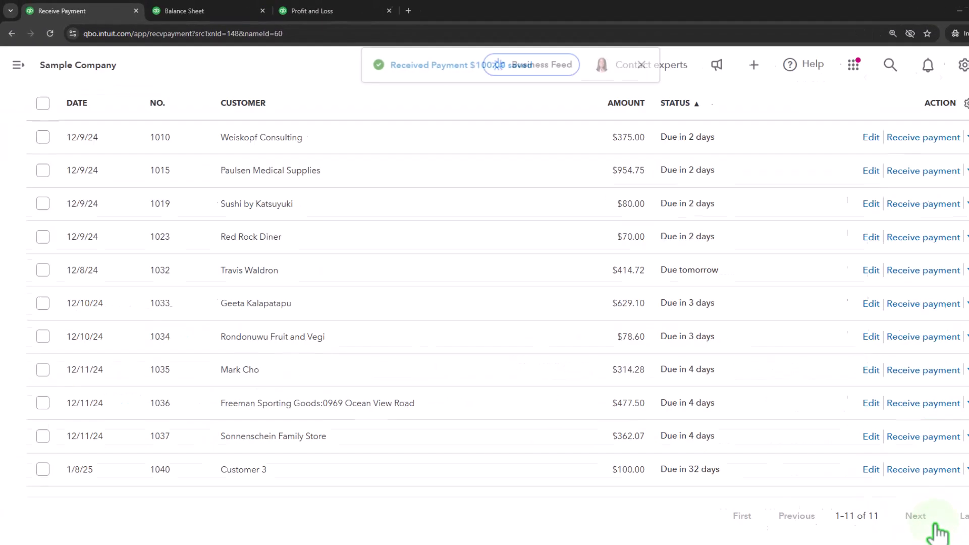
Step: Rerun the Balance Sheet report, drill into the 2025 Accounts Receivable balance, and go back to the summary
left_click(429, 21)
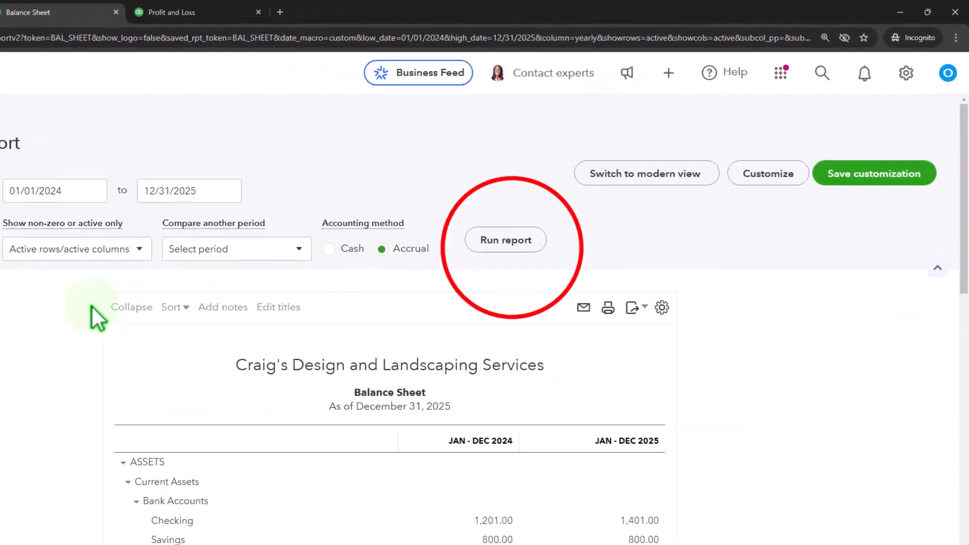
left_click(505, 240)
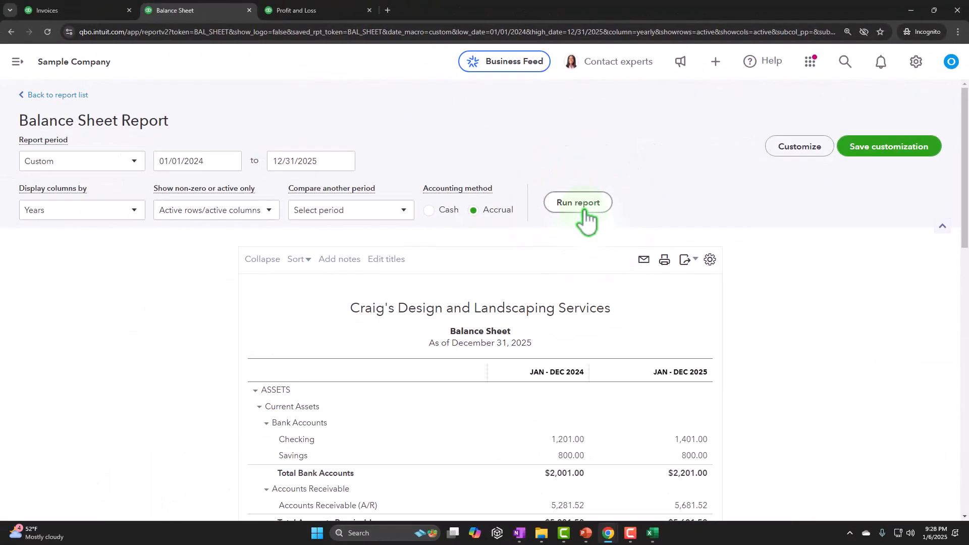
scroll(588, 217, "down", 4)
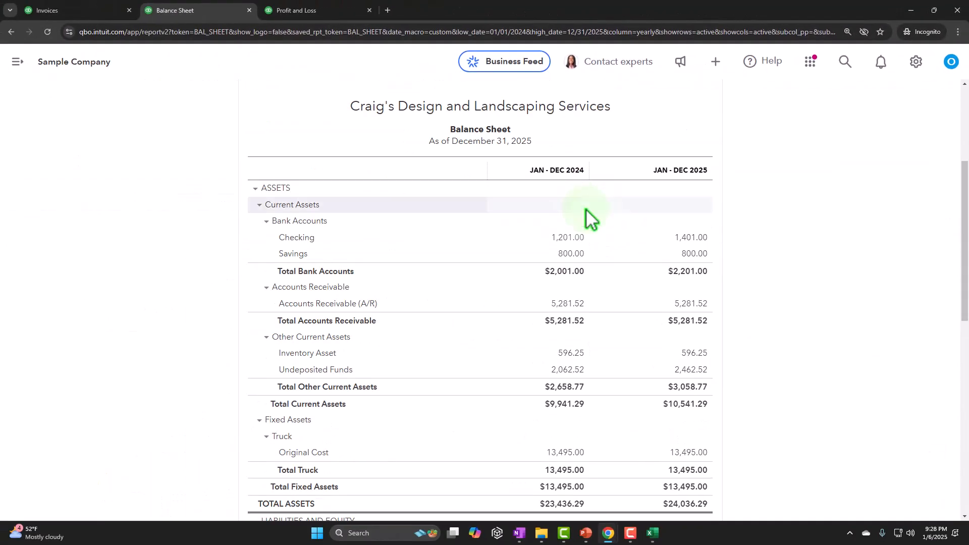
scroll(585, 210, "down", 1)
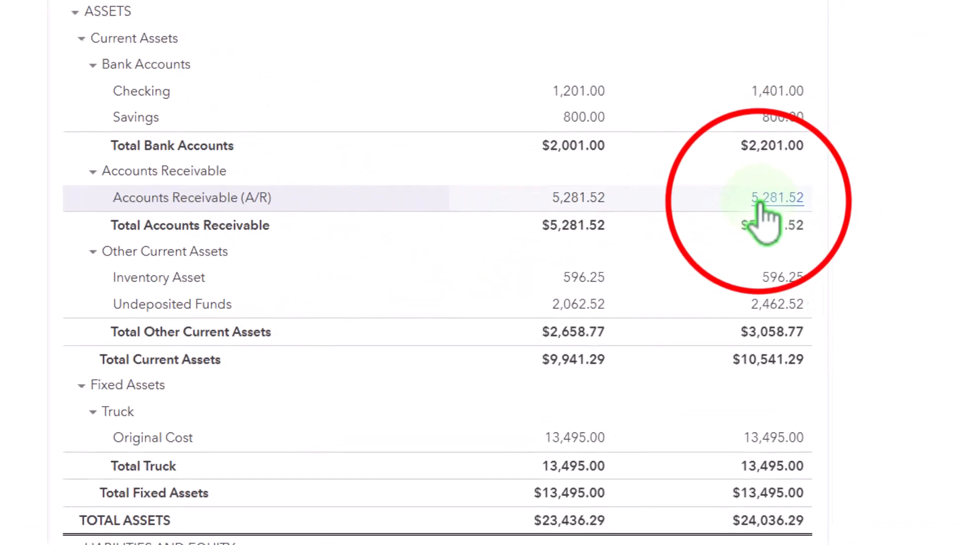
left_click(761, 202)
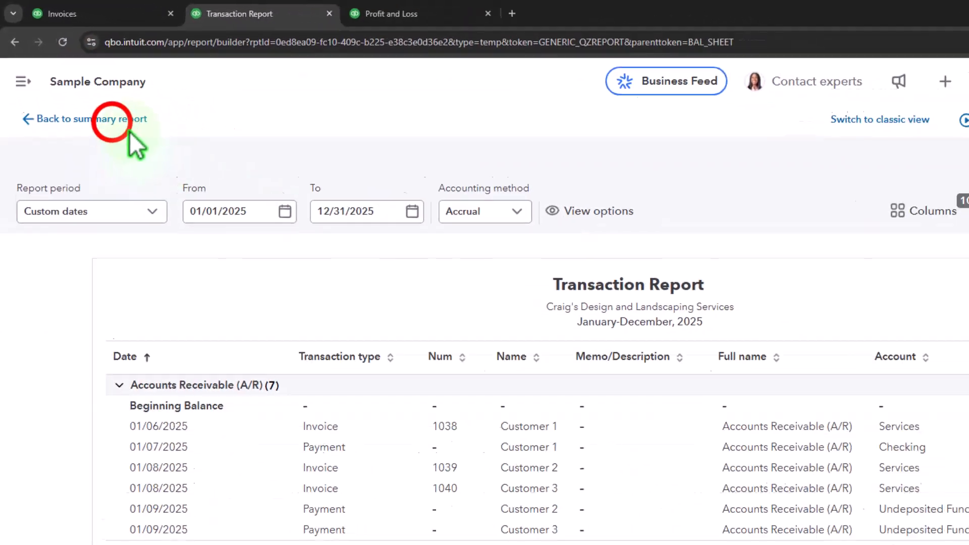
left_click(121, 122)
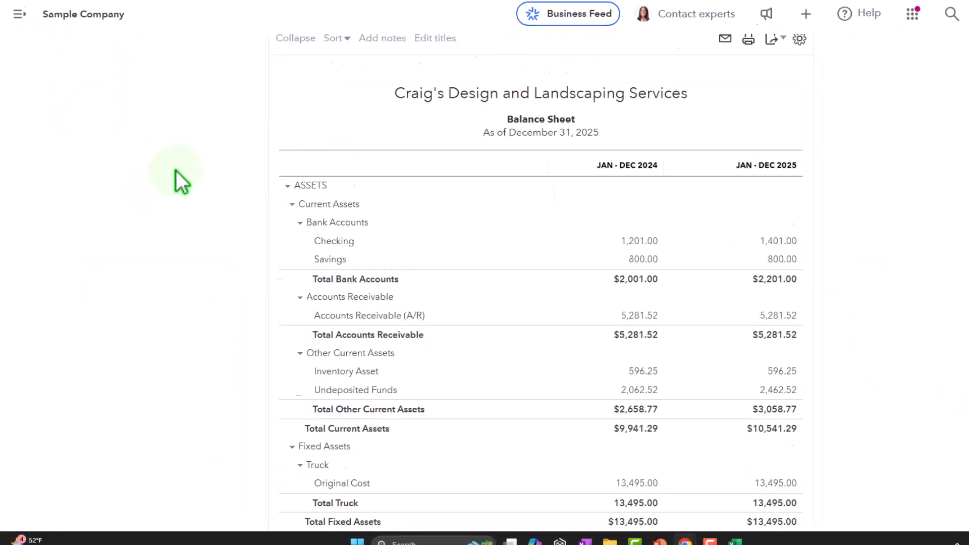
Step: Drill into the 2025 Undeposited Funds balance on the Balance Sheet
scroll(387, 294, "down", 2)
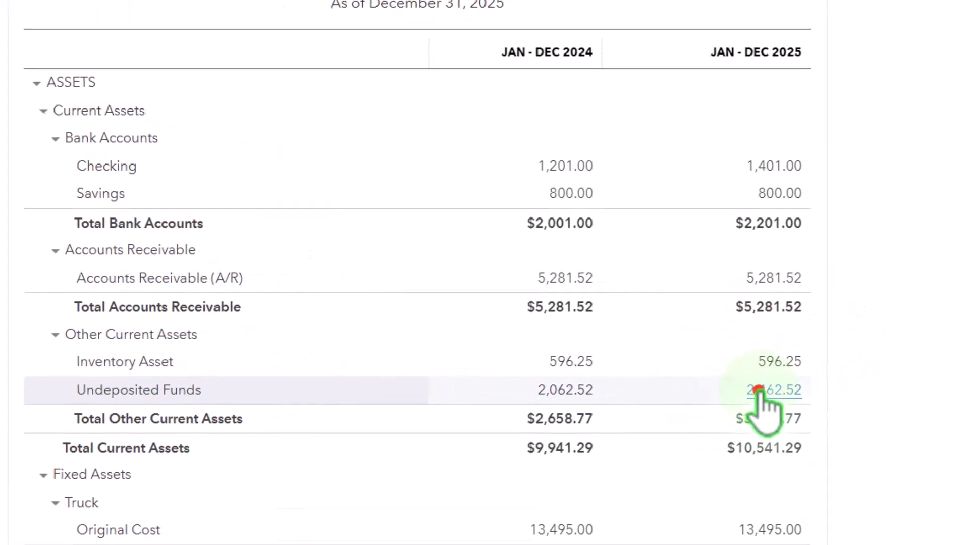
left_click(721, 380)
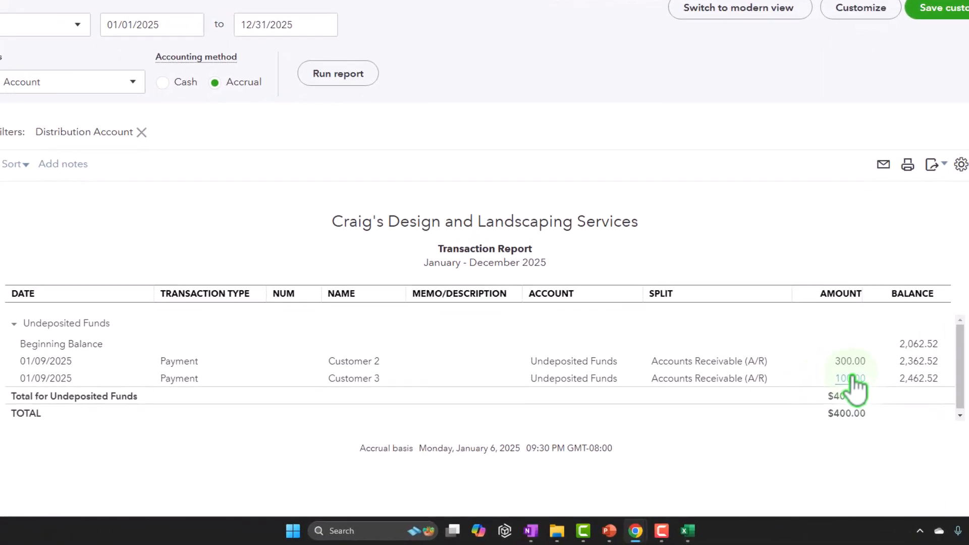
left_click(530, 530)
left_click(293, 406)
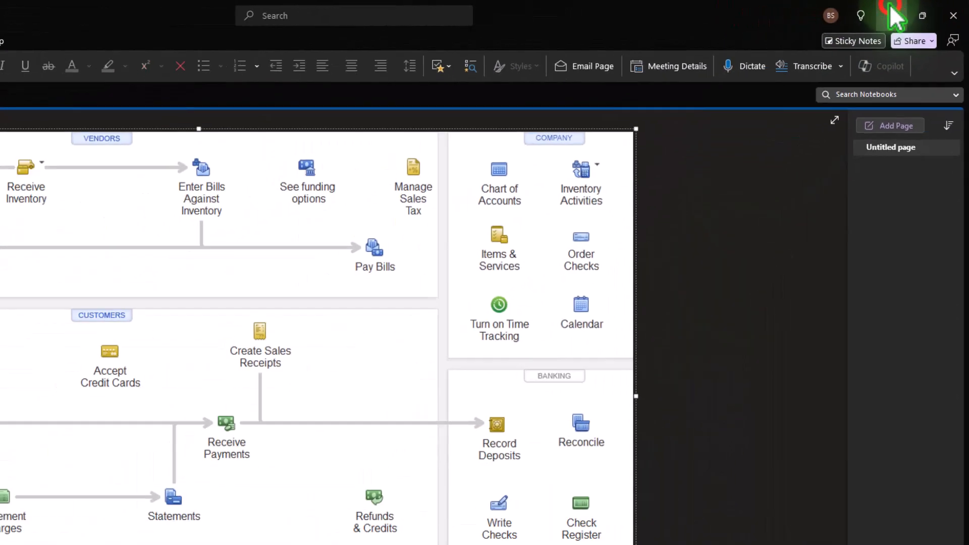
left_click(848, 25)
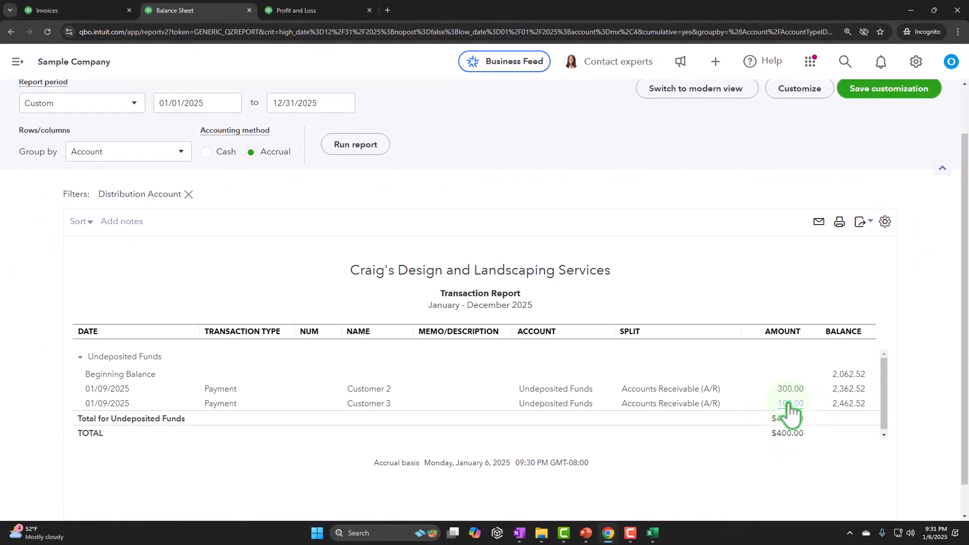
Step: Go back from the transaction report to the Balance Sheet summary report
scroll(253, 353, "up", 2)
left_click(74, 95)
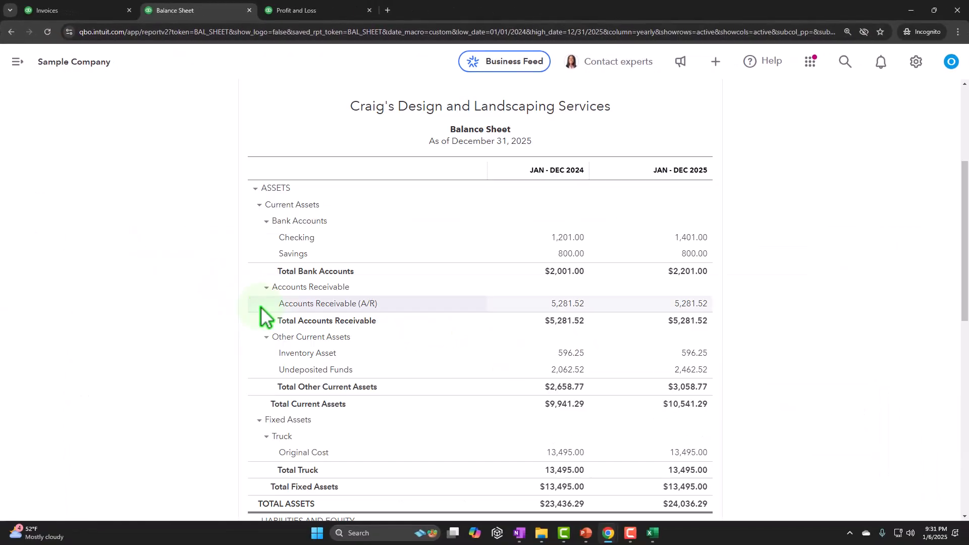
scroll(260, 331, "up", 5)
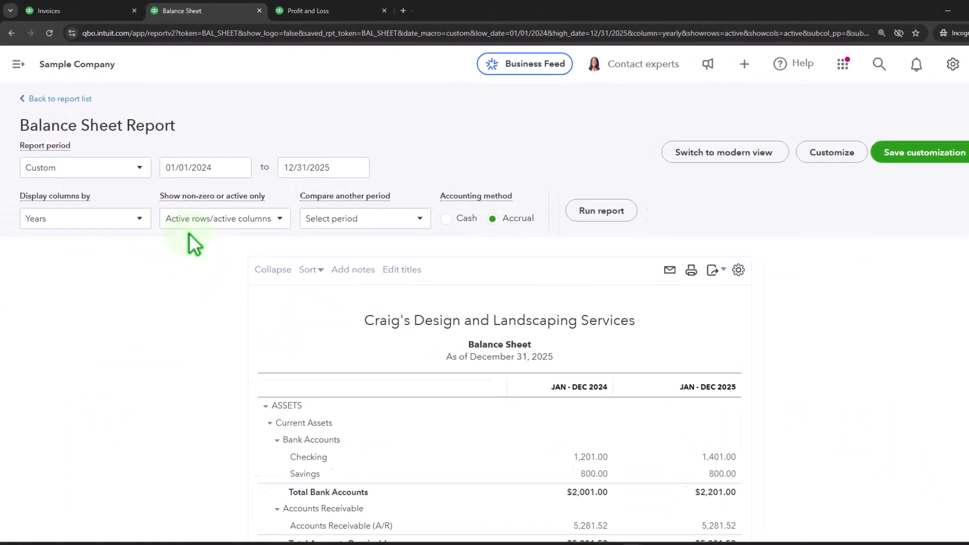
Step: Start a new bank deposit into Checking, review the payments waiting to be deposited, and compare with the Balance Sheet
left_click(129, 17)
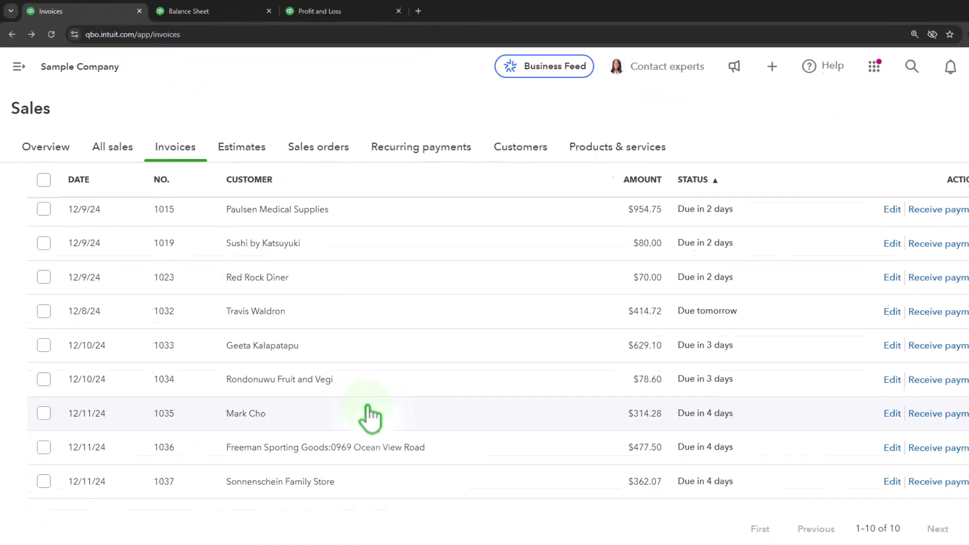
scroll(365, 400, "up", 10)
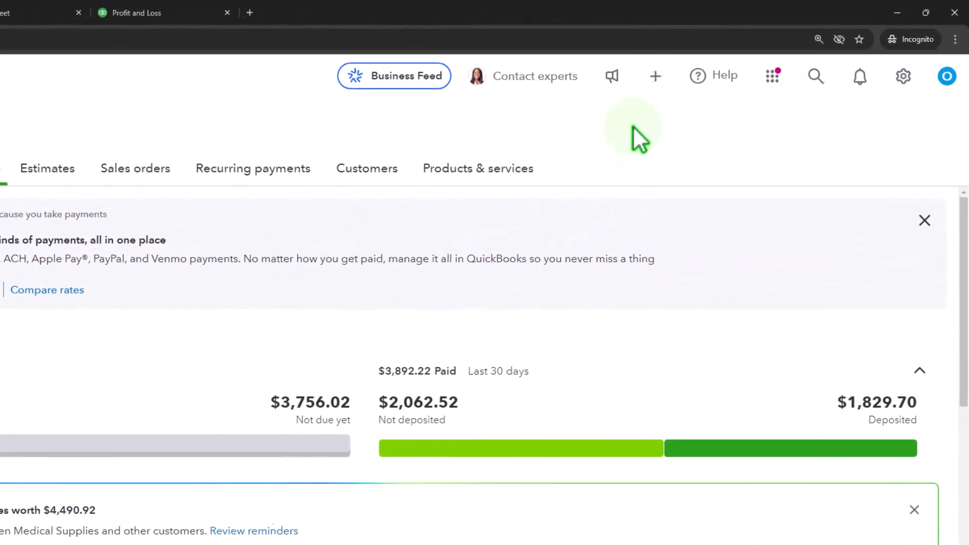
left_click(696, 45)
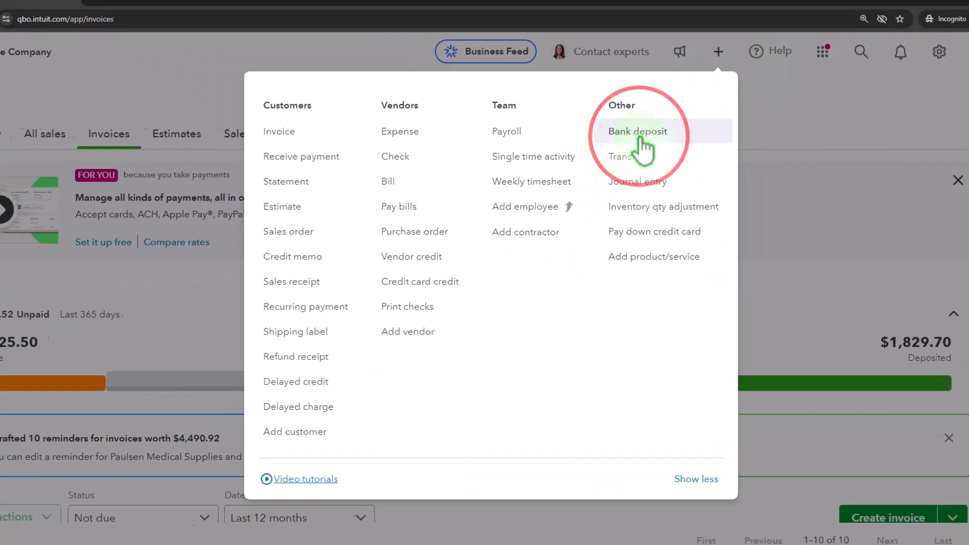
left_click(640, 141)
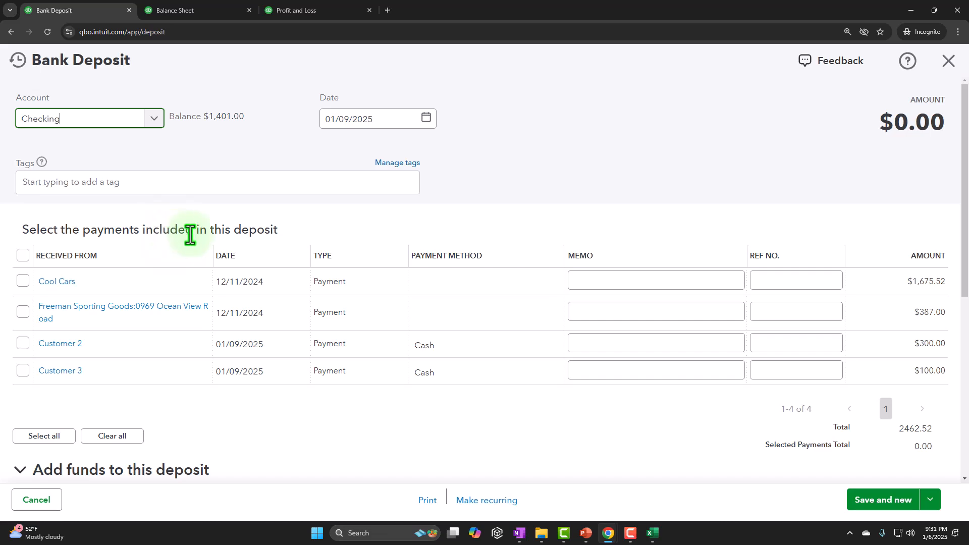
scroll(220, 237, "down", 4)
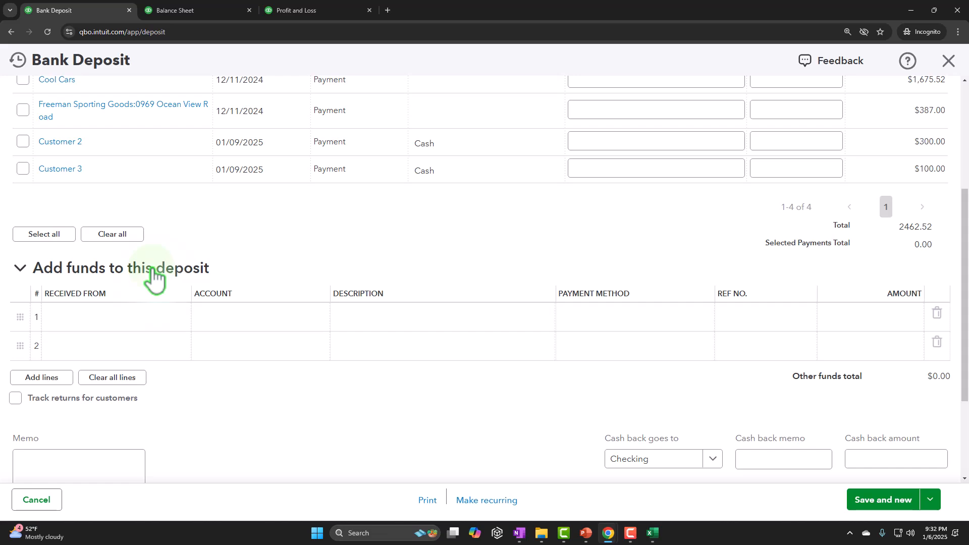
scroll(154, 278, "up", 4)
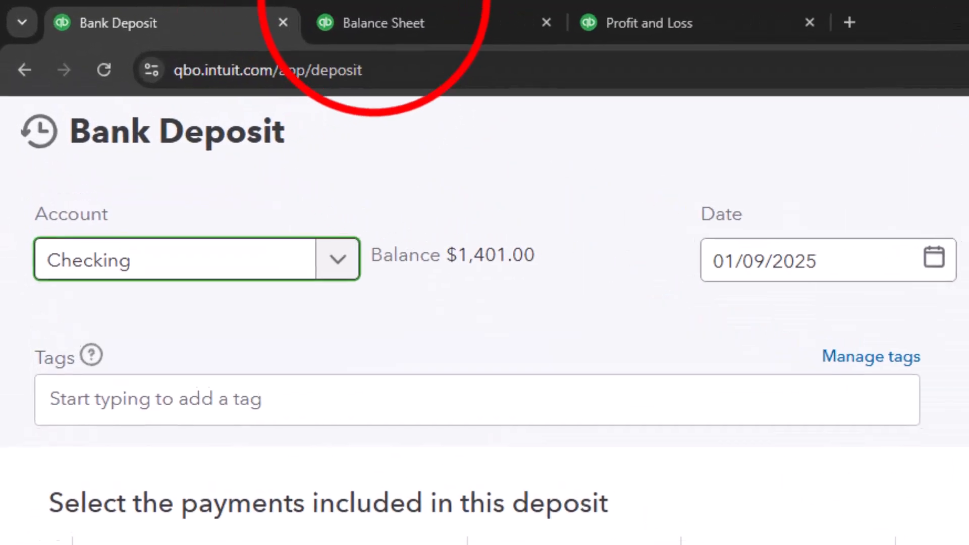
left_click(415, 20)
scroll(450, 354, "down", 3)
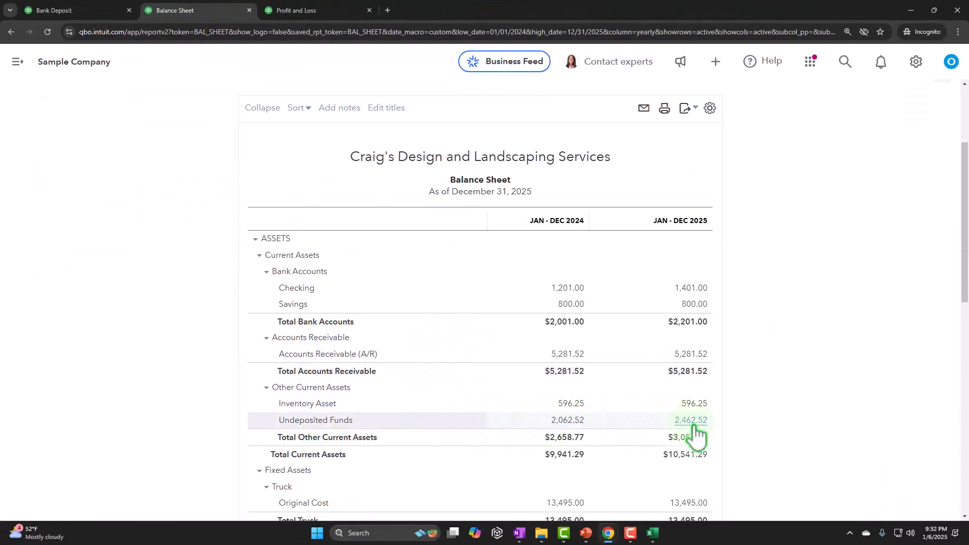
Step: In the open bank deposit, select the Customer 2 and Customer 3 payments for inclusion
left_click(86, 11)
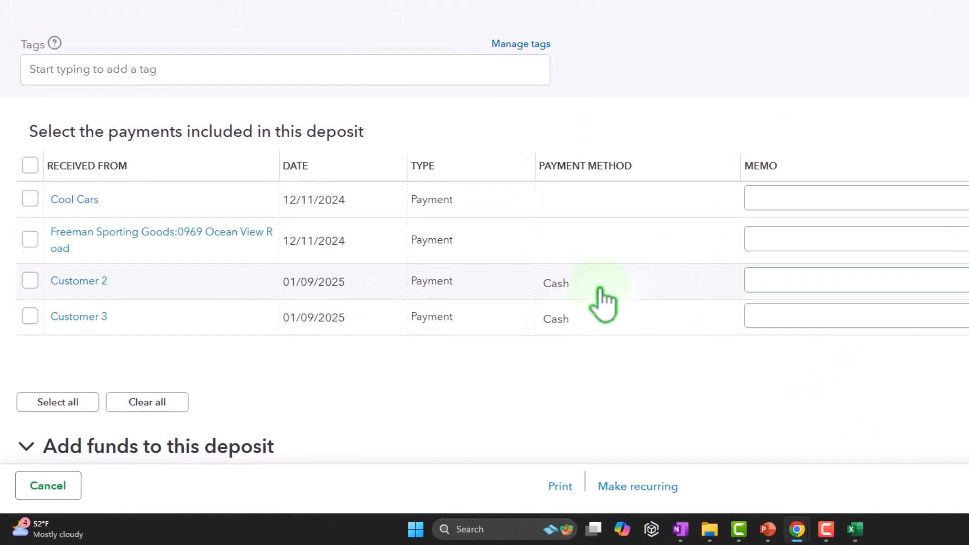
left_click(32, 262)
left_click(32, 300)
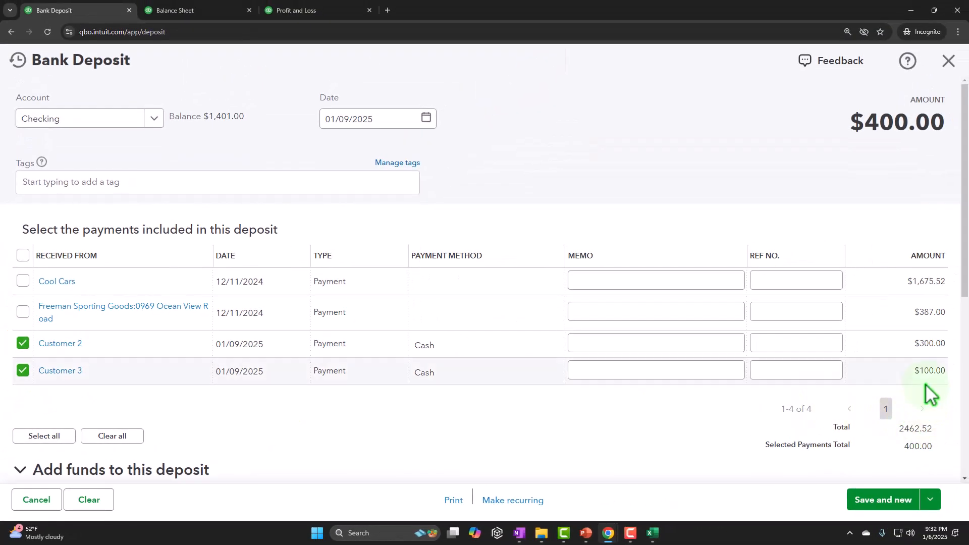
scroll(925, 384, "down", 1)
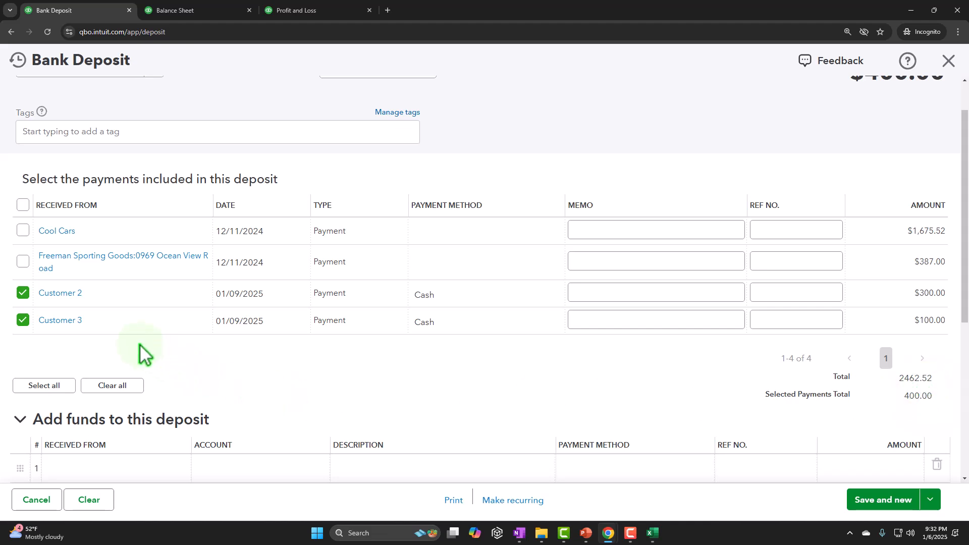
scroll(143, 353, "down", 1)
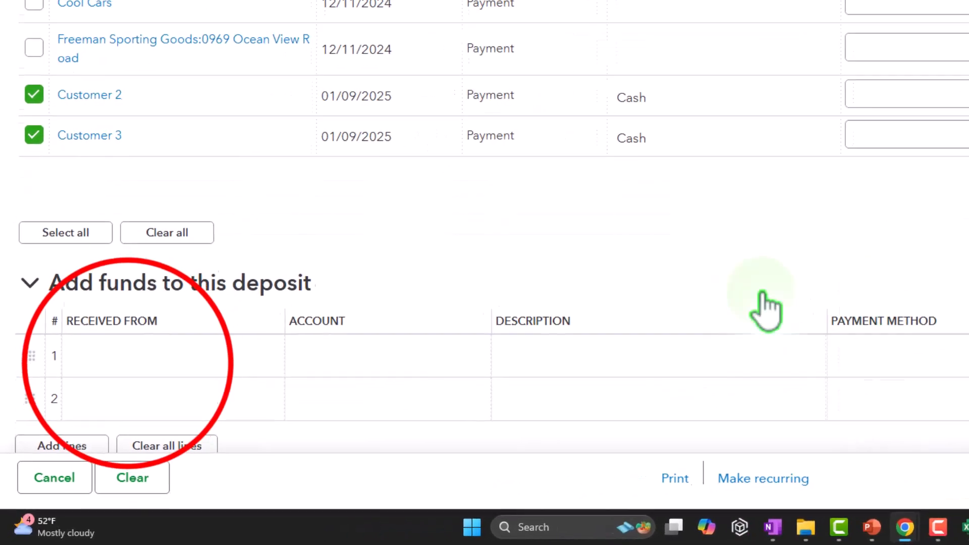
left_click(136, 348)
type("bank")
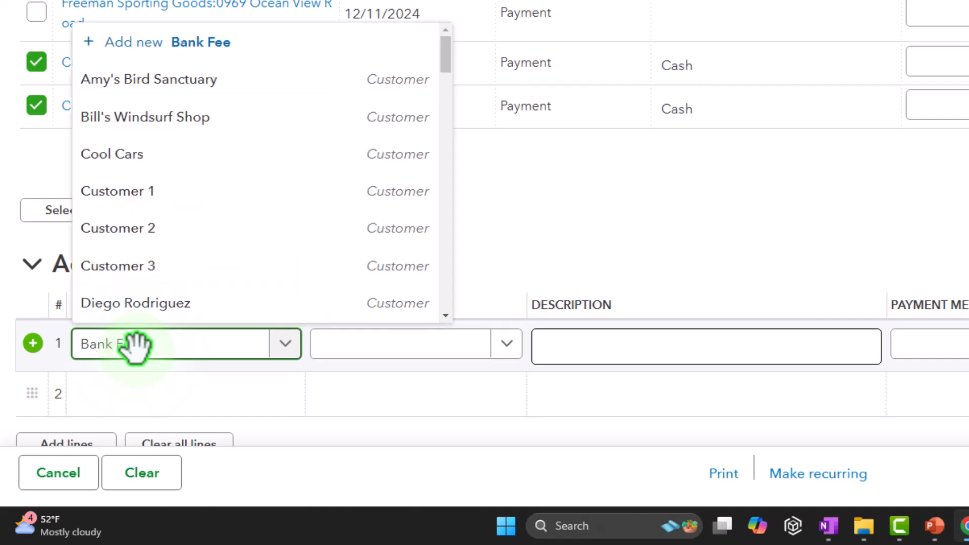
key("Return")
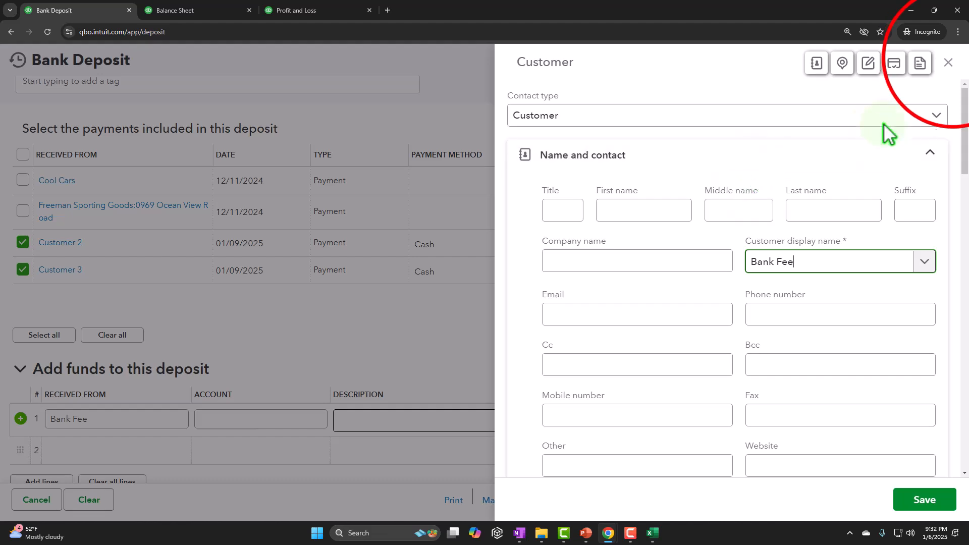
left_click(948, 61)
left_click(108, 421)
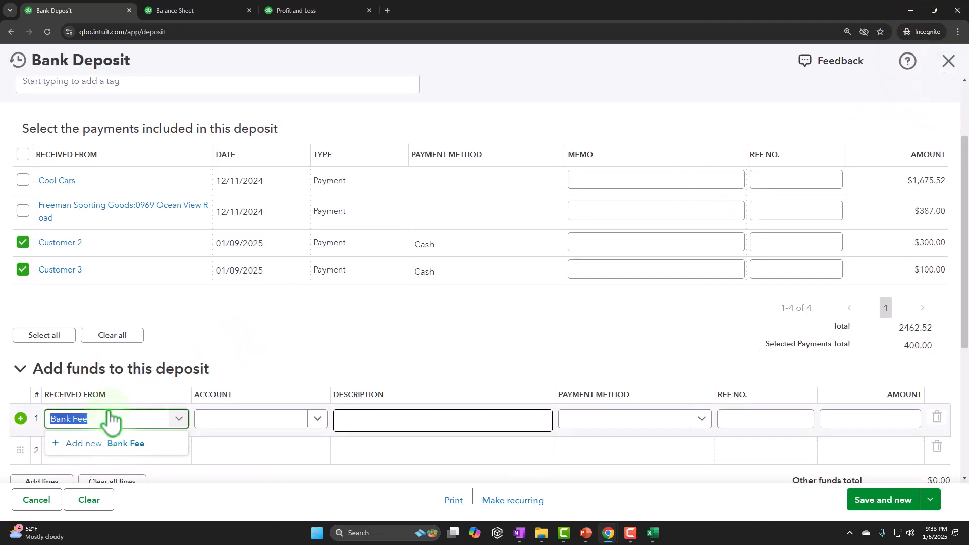
key("Tab")
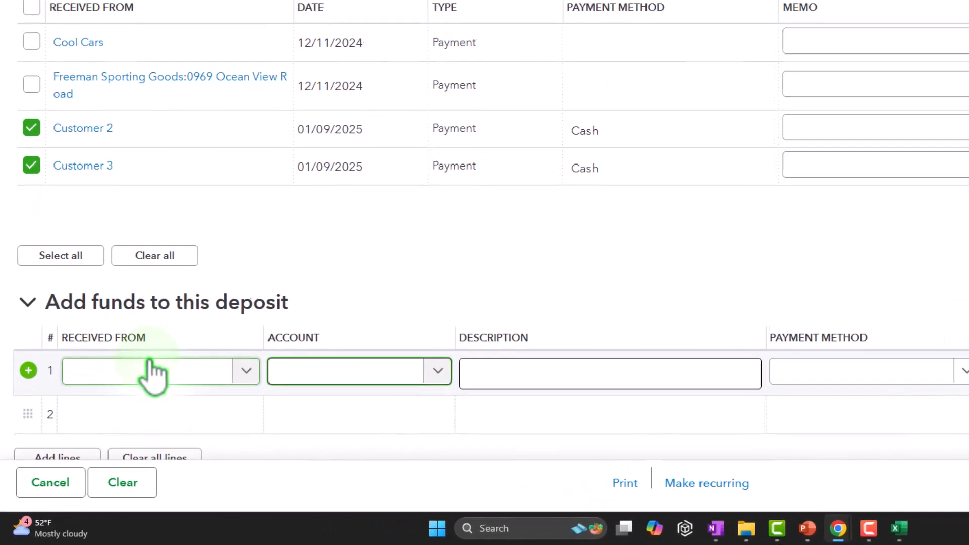
Step: Add an other-funds line to the deposit using the Bank Charges account with an amount of -5.00
type("Bank")
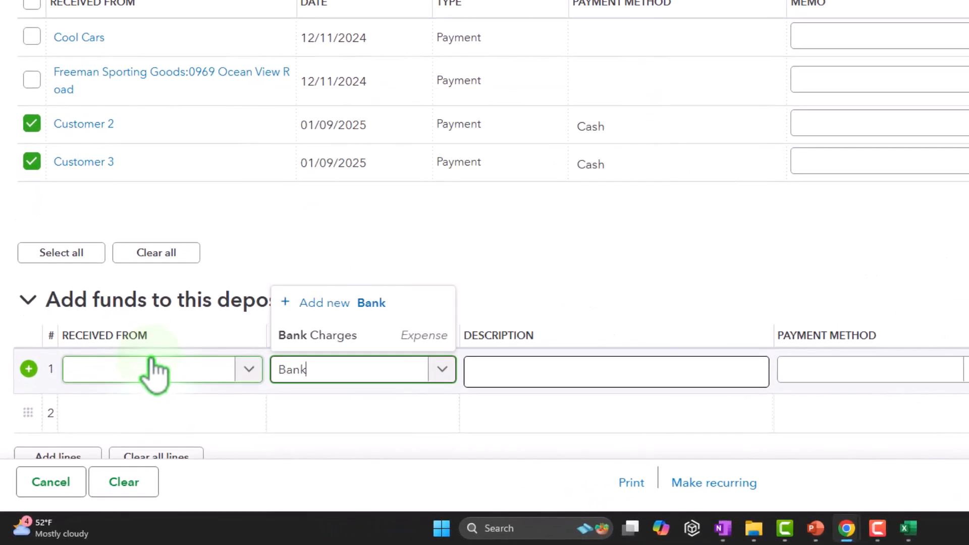
left_click(339, 337)
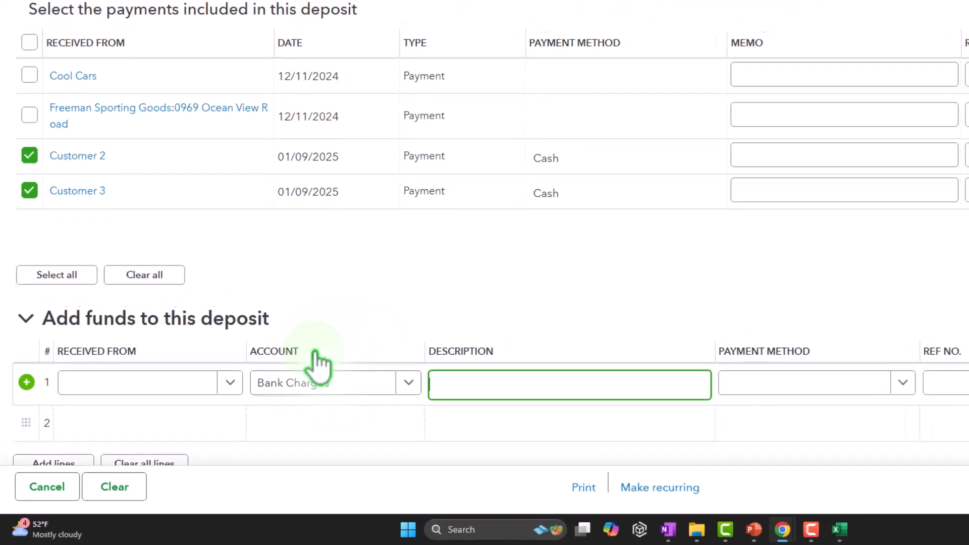
key("Tab")
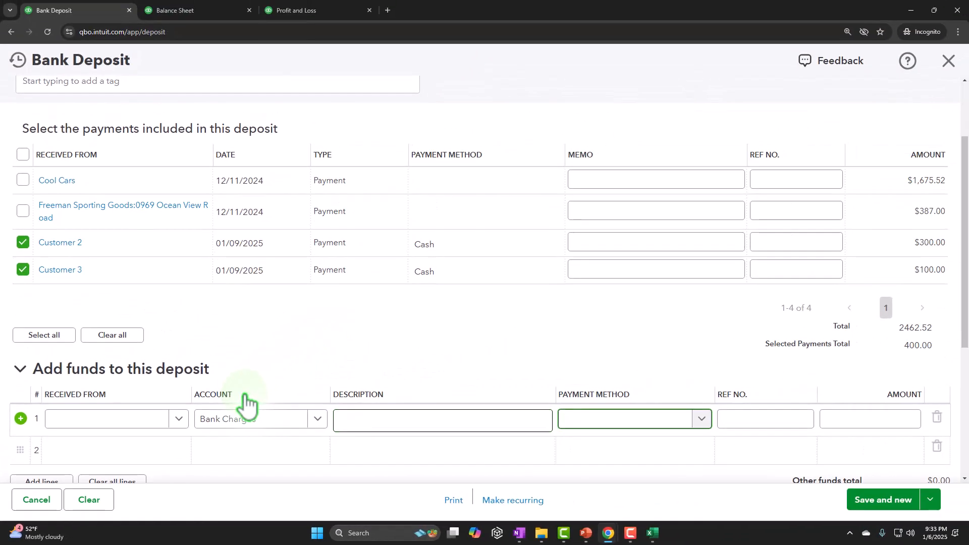
type("5")
key("Return")
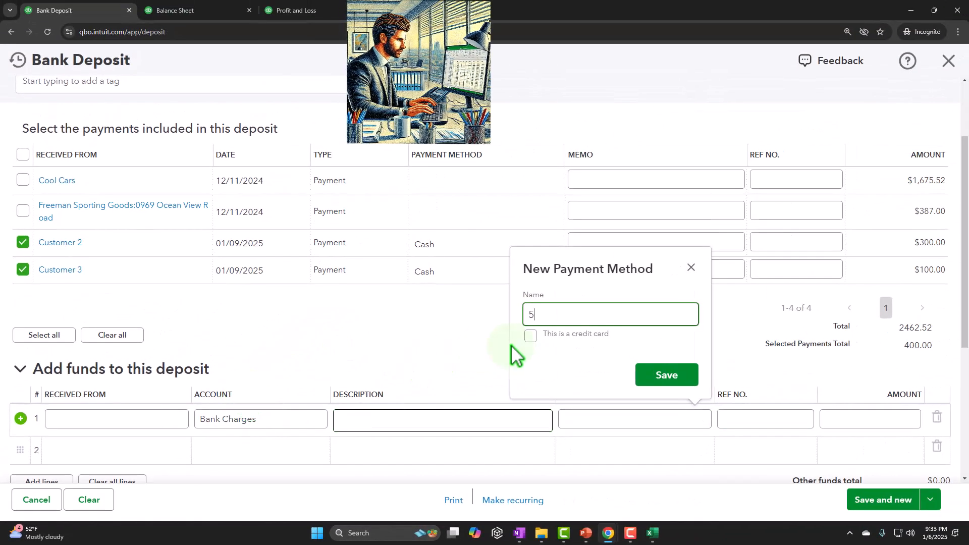
left_click(691, 267)
key("Tab")
key("Tab")
type("5")
key("Tab")
left_click(877, 425)
left_click(877, 425)
type("-")
key("Tab")
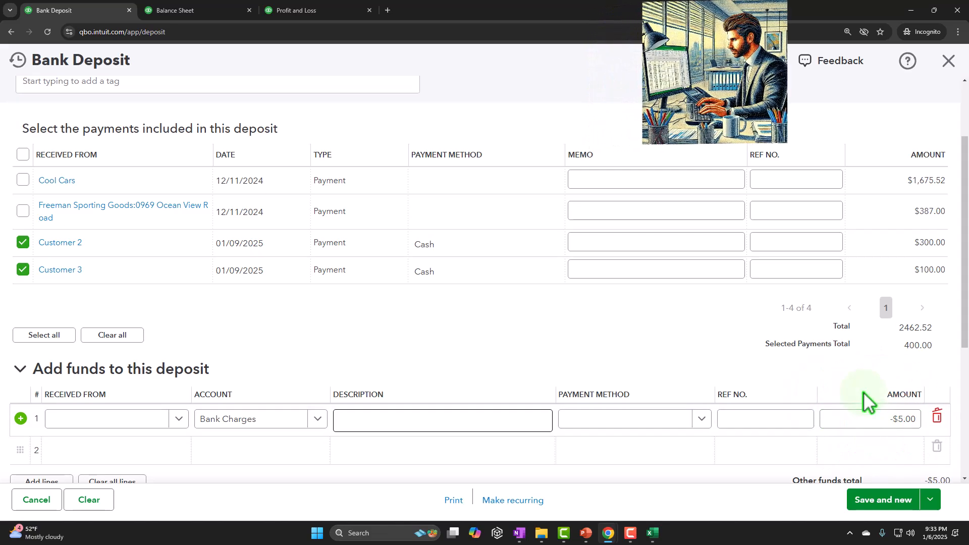
Step: Review the deposit total and save the bank deposit
scroll(793, 342, "down", 3)
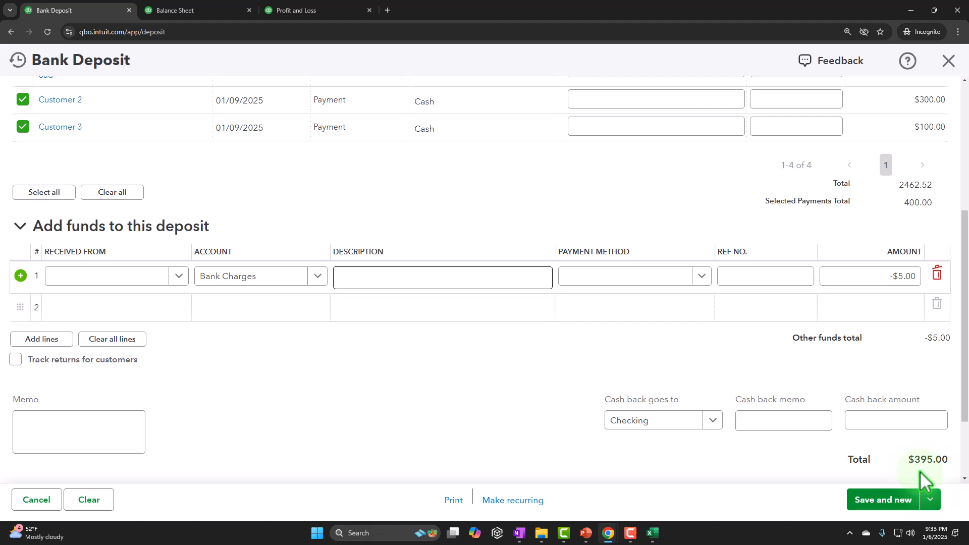
scroll(918, 340, "up", 1)
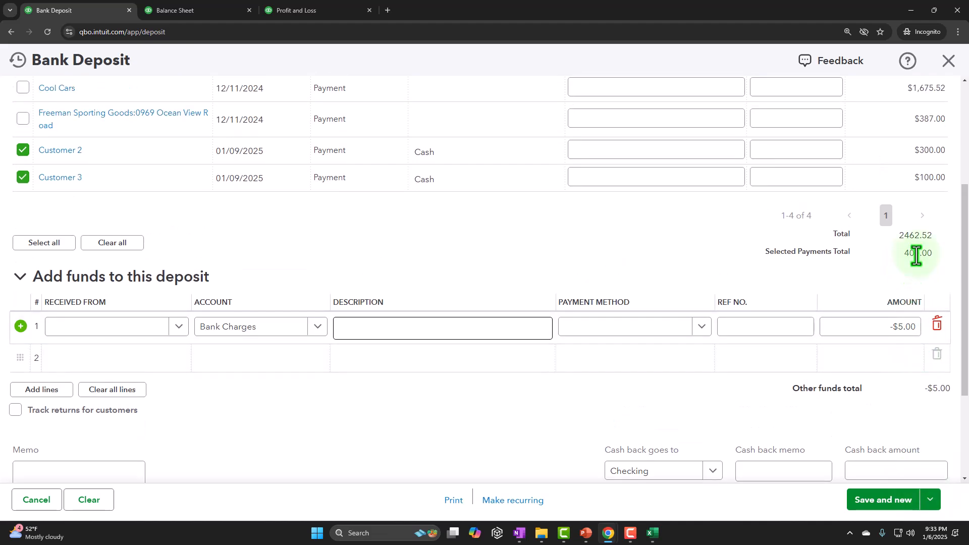
scroll(916, 257, "up", 2)
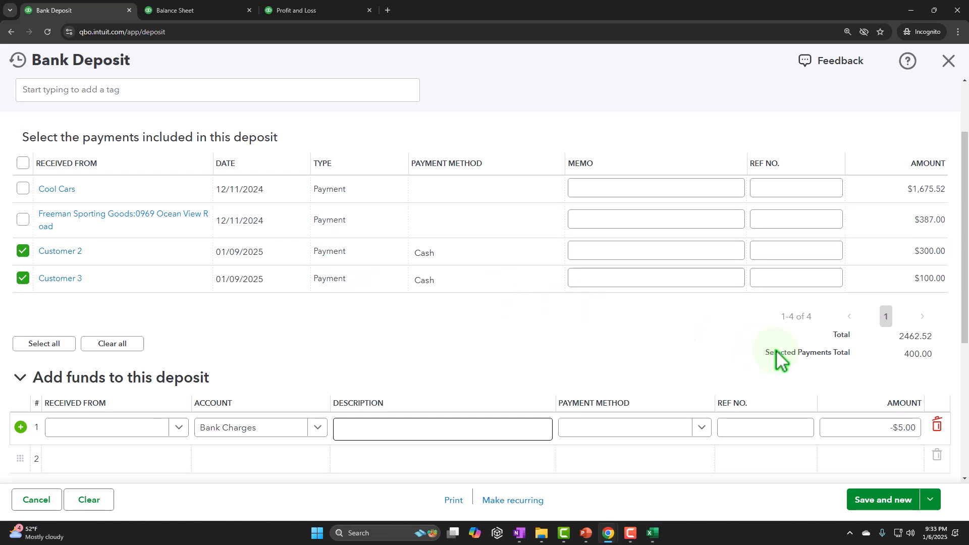
scroll(777, 379, "down", 3)
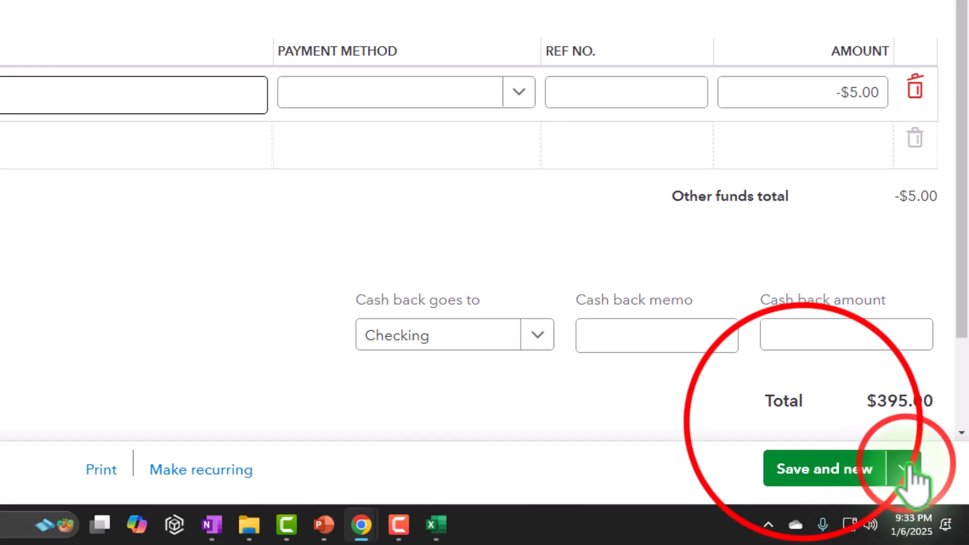
left_click(910, 466)
left_click(802, 424)
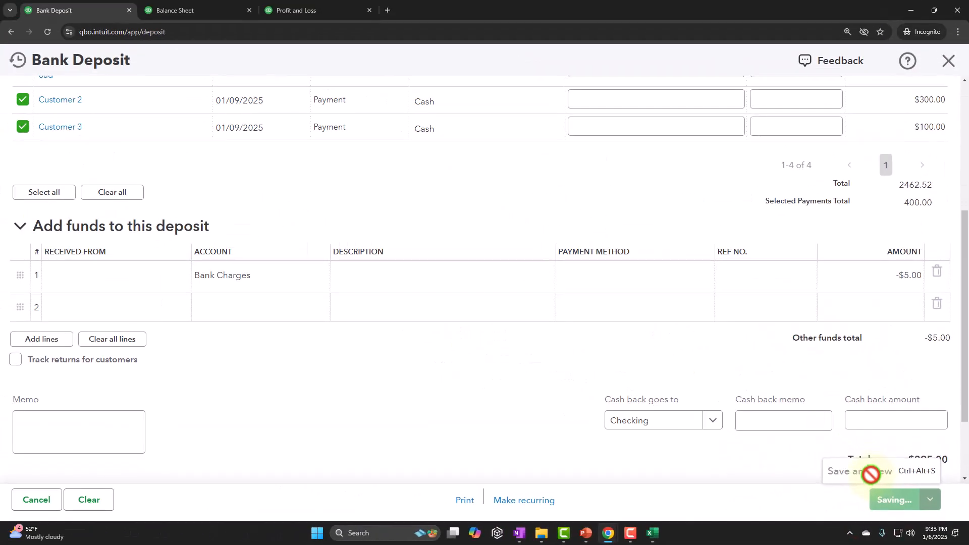
Step: Rerun the Balance Sheet report and drill into the 2025 Checking balance
left_click(191, 10)
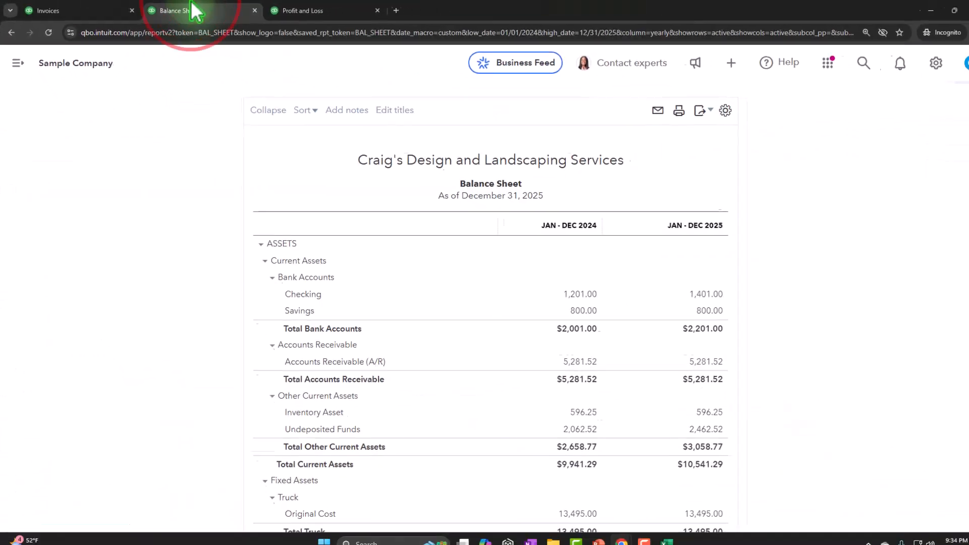
scroll(493, 189, "up", 3)
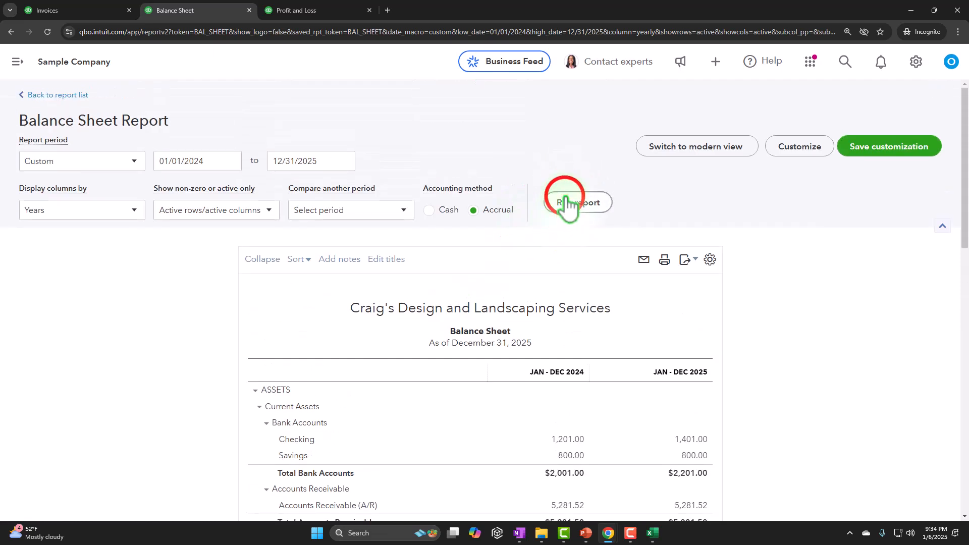
left_click(567, 202)
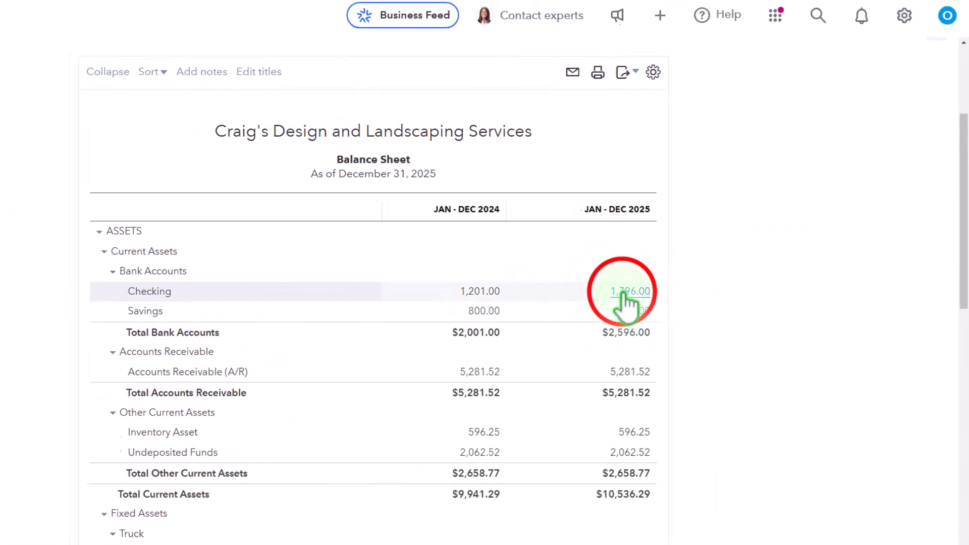
left_click(626, 292)
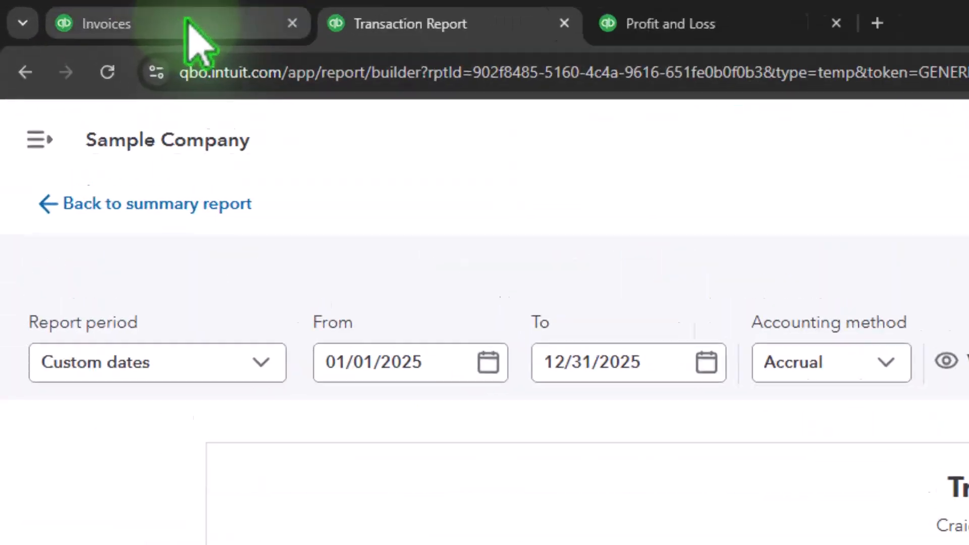
Step: Open a new Bank Deposit form from the create menu in the other tab
left_click(187, 24)
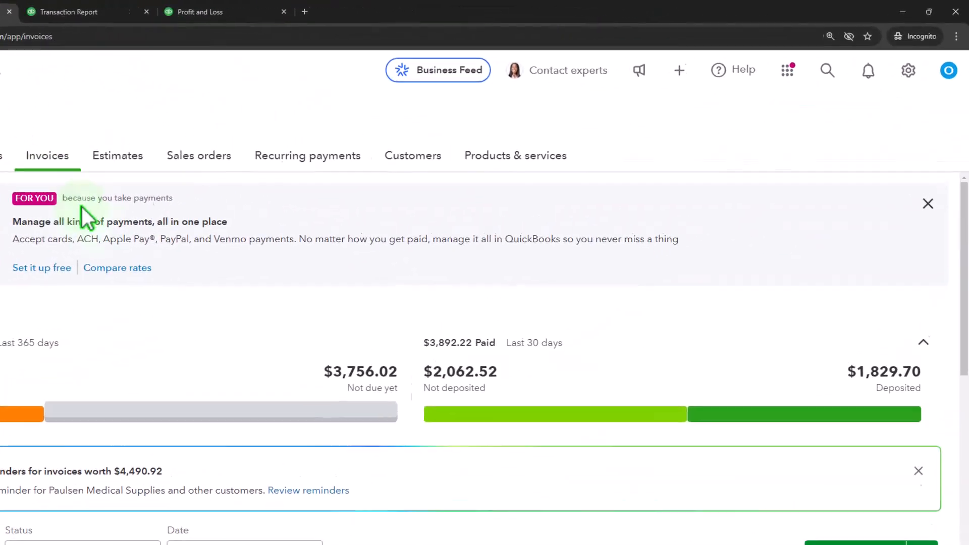
left_click(679, 71)
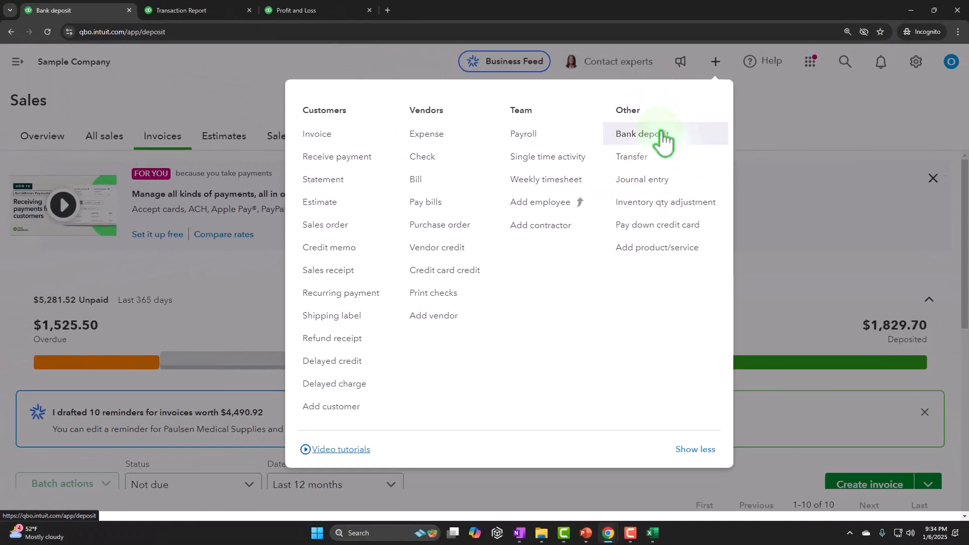
left_click(565, 122)
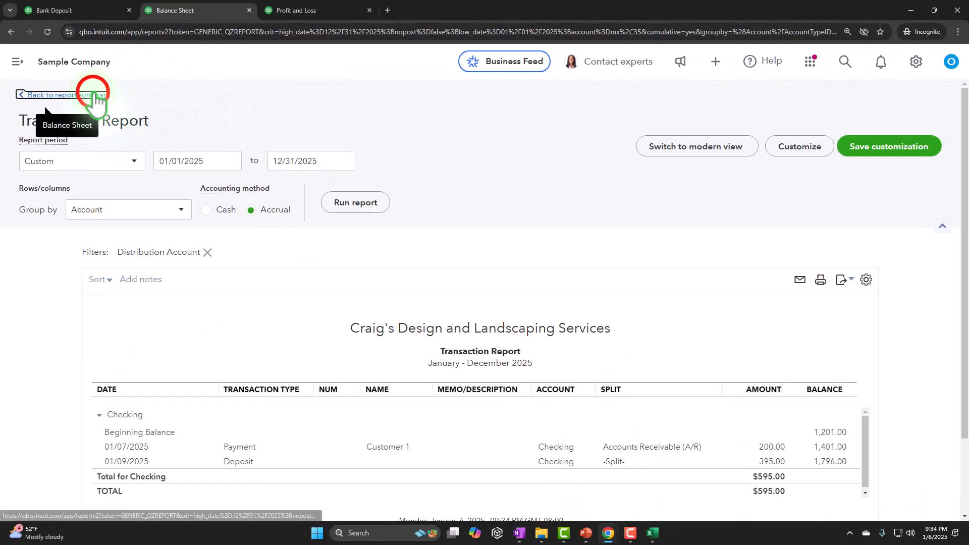
Step: Return to the Balance Sheet summary, drill into the 2025 Checking balance, and review the $395.00 deposit transaction
left_click(95, 96)
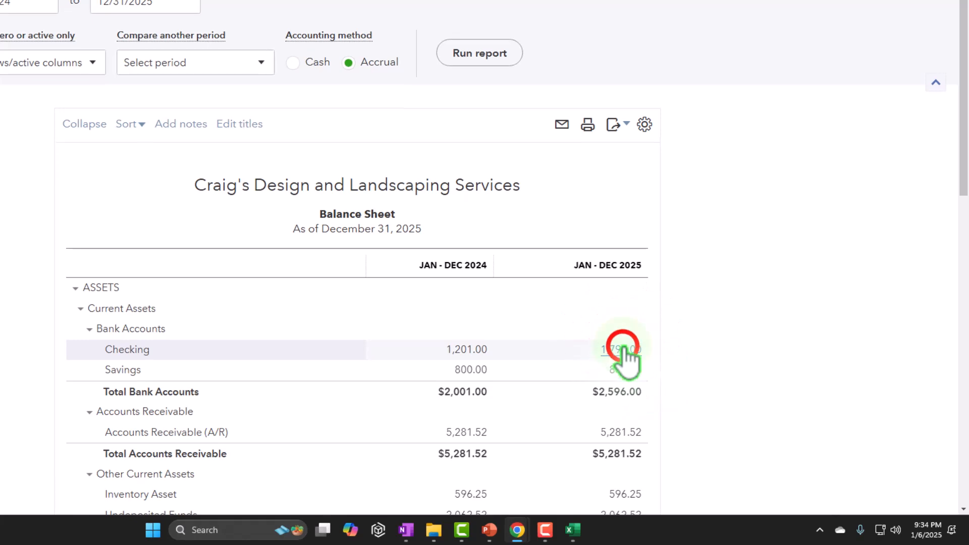
left_click(622, 350)
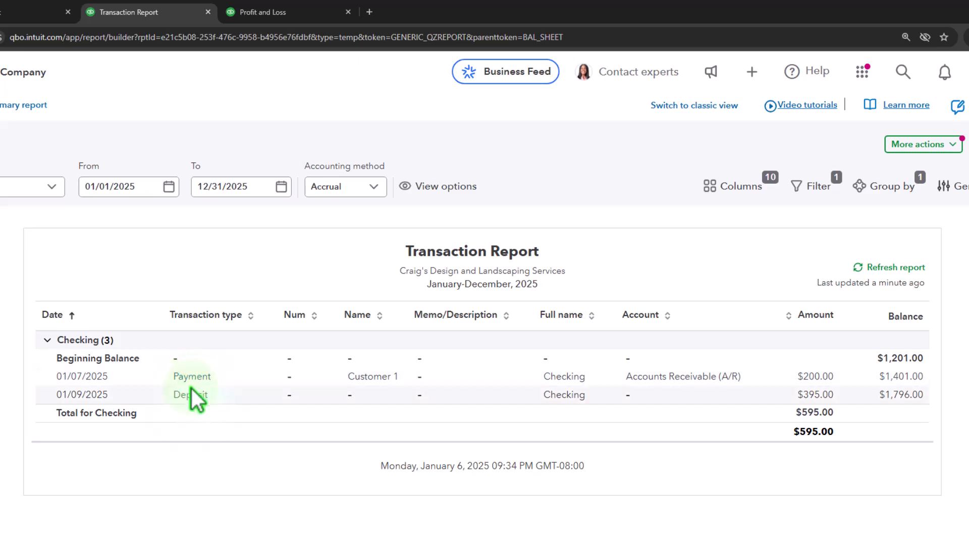
left_click(808, 397)
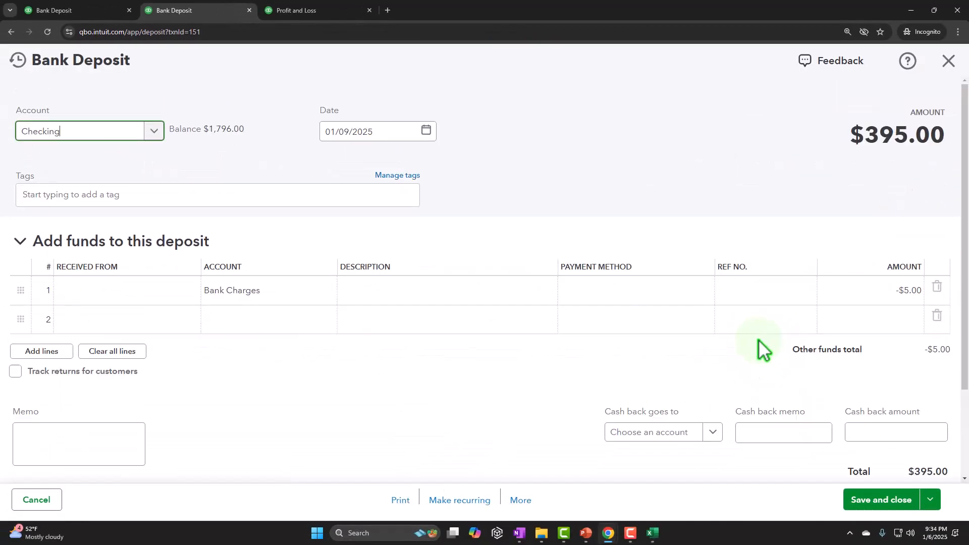
scroll(758, 339, "down", 2)
scroll(811, 391, "down", 3)
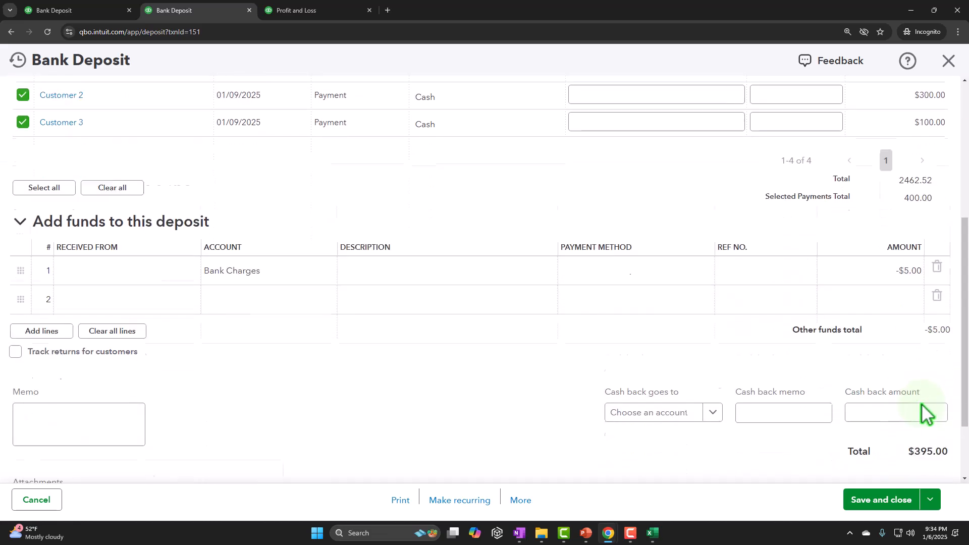
left_click(938, 90)
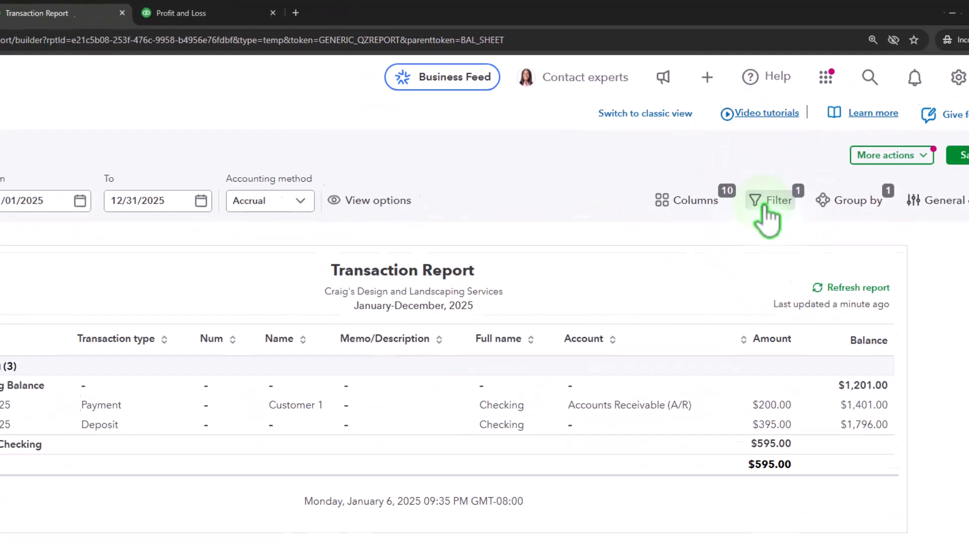
Step: Inspect the transaction report's account filter and go back to the Balance Sheet summary
left_click(766, 212)
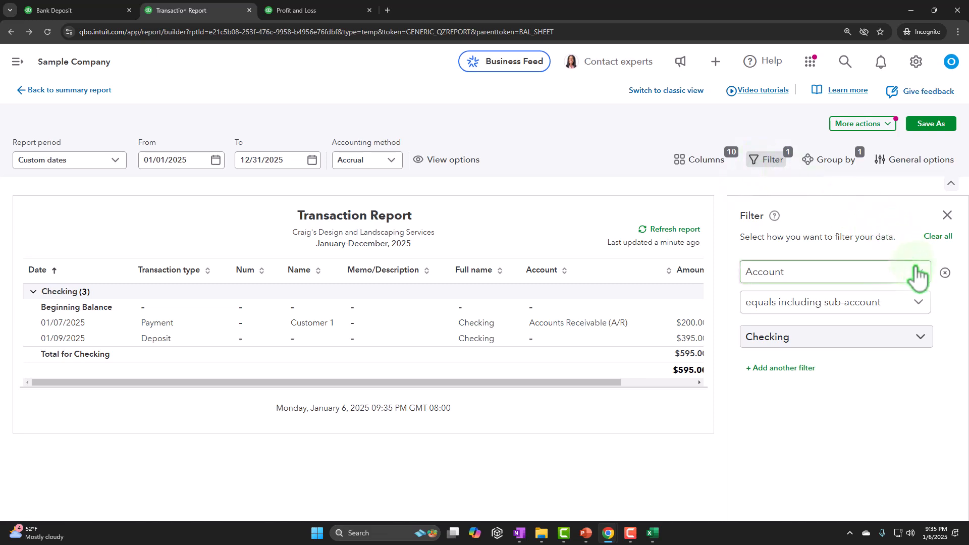
left_click(946, 216)
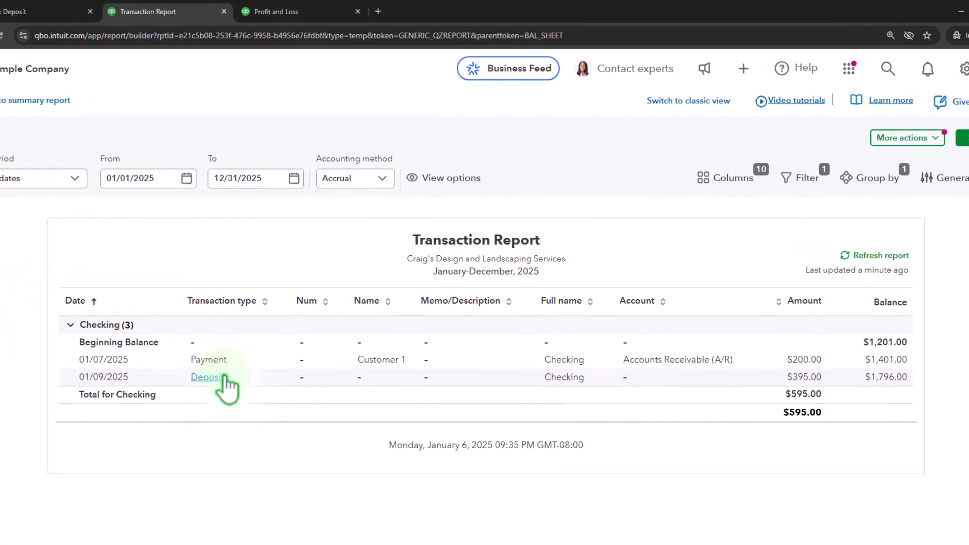
left_click(51, 100)
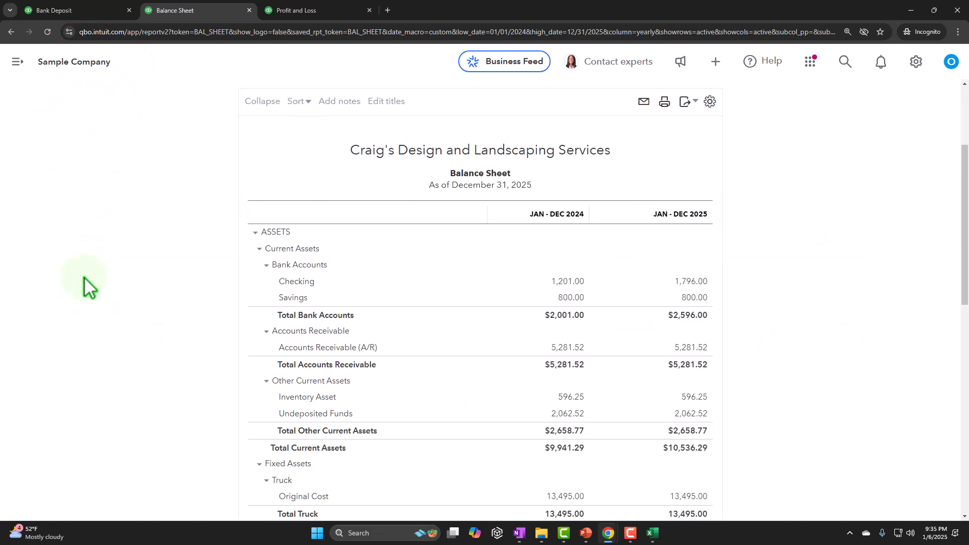
Step: Drill into the 2025 Undeposited Funds balance on the Balance Sheet and switch to the Profit and Loss report
left_click(689, 348)
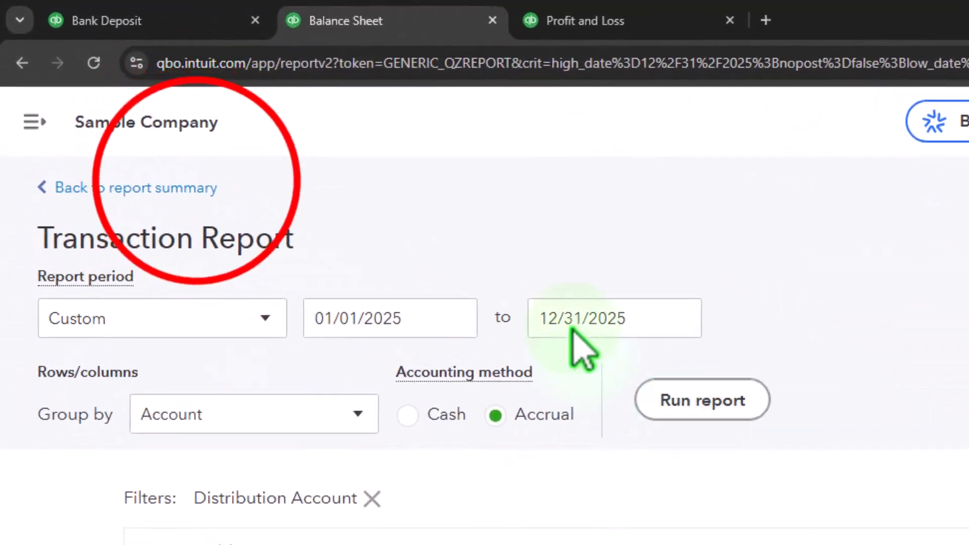
left_click(186, 187)
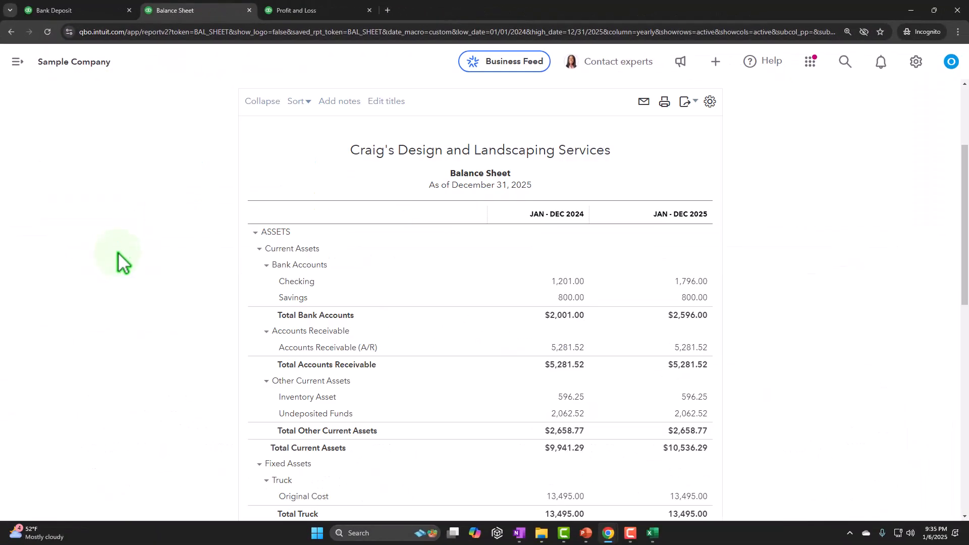
left_click(690, 411)
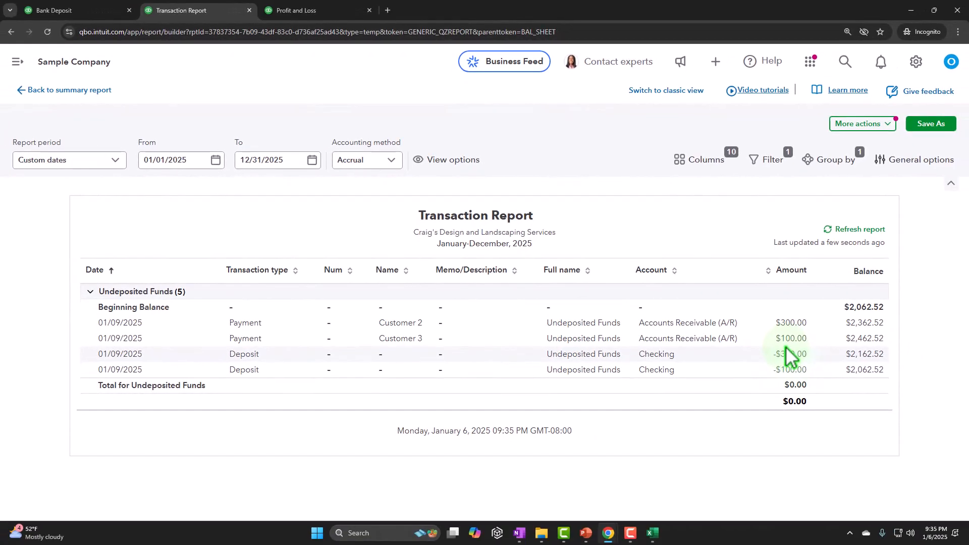
left_click(54, 93)
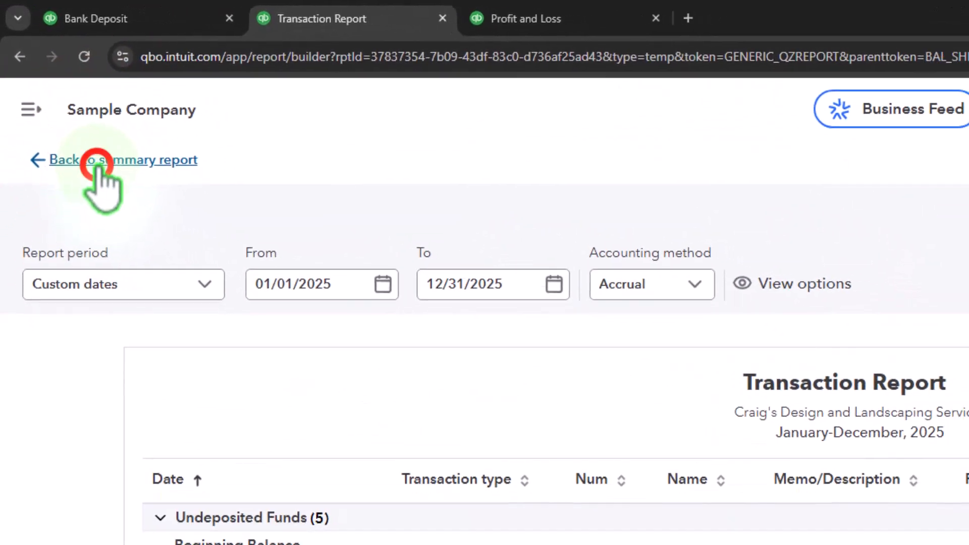
scroll(99, 208, "down", 3)
left_click(341, 11)
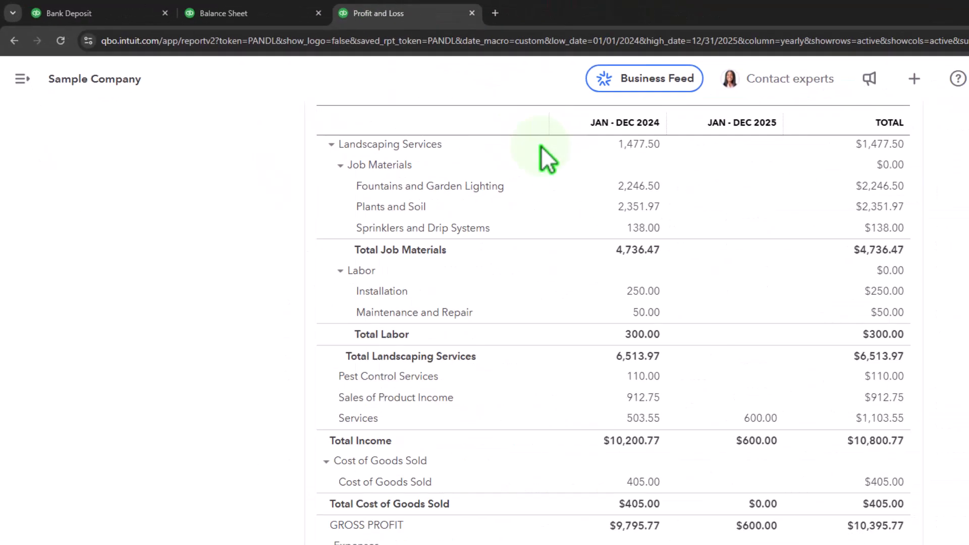
Step: Run the Profit and Loss report for 01/01/2024 to 12/31/2025 and review its expenses and net income by year
scroll(541, 146, "up", 6)
left_click(556, 203)
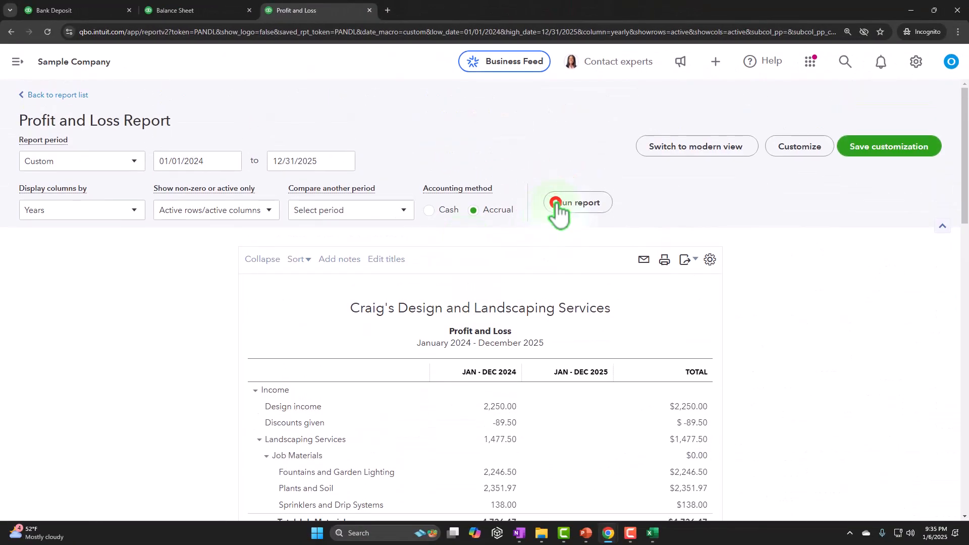
scroll(465, 320, "down", 10)
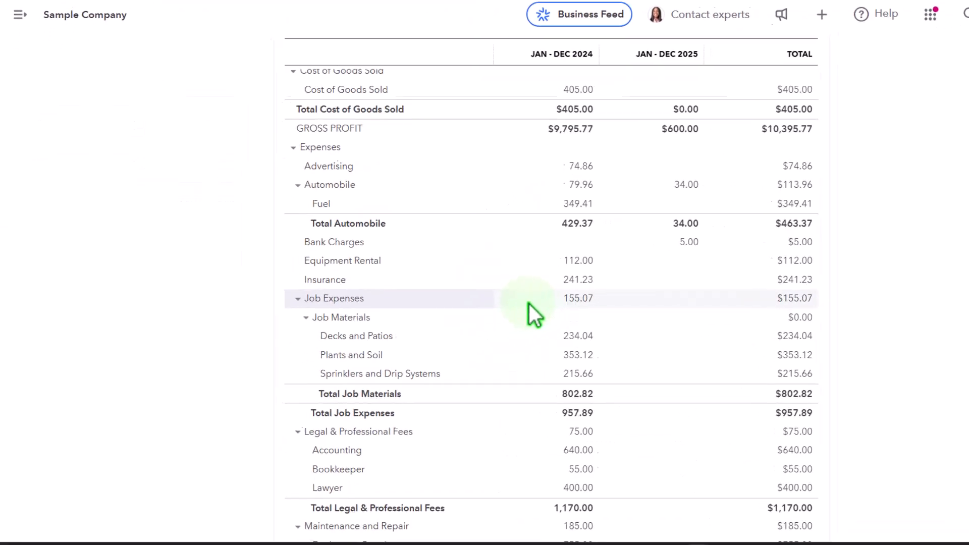
scroll(199, 373, "down", 7)
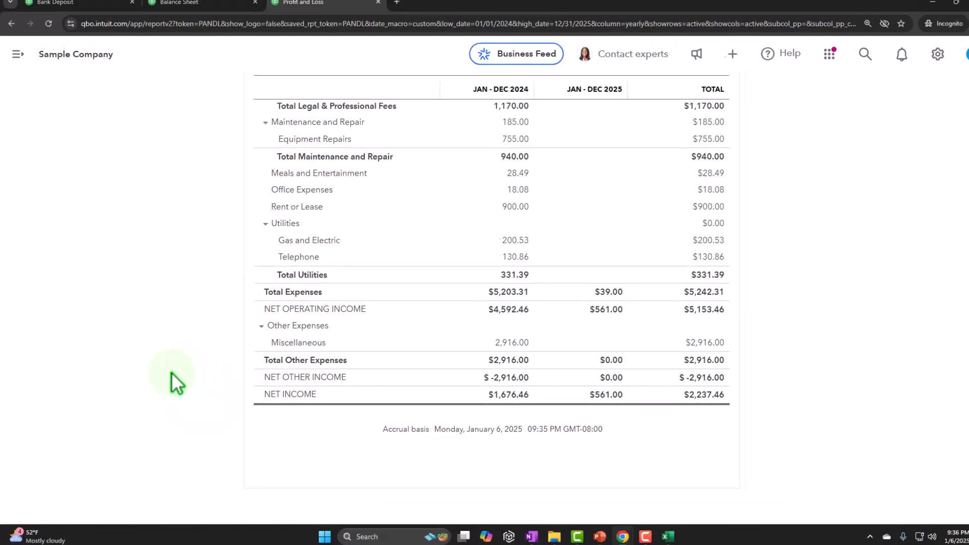
Step: Close the unsaved Bank Deposit form and open the Bank transactions page to review the Checking transactions for review
left_click(80, 11)
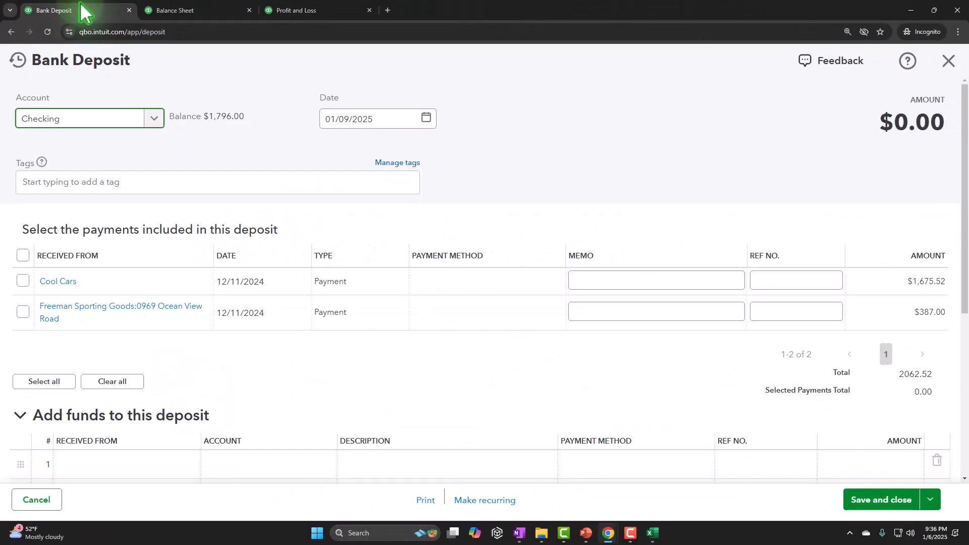
left_click(948, 60)
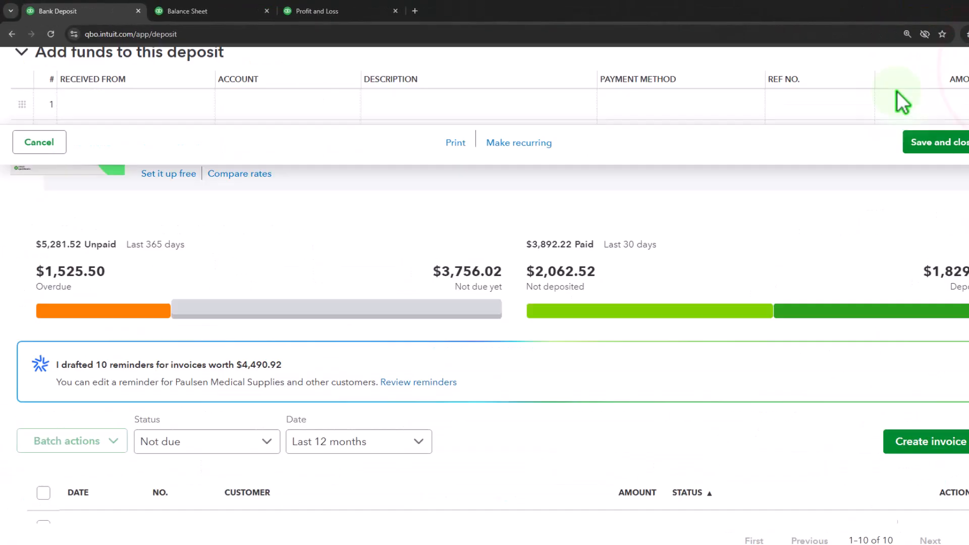
left_click(11, 62)
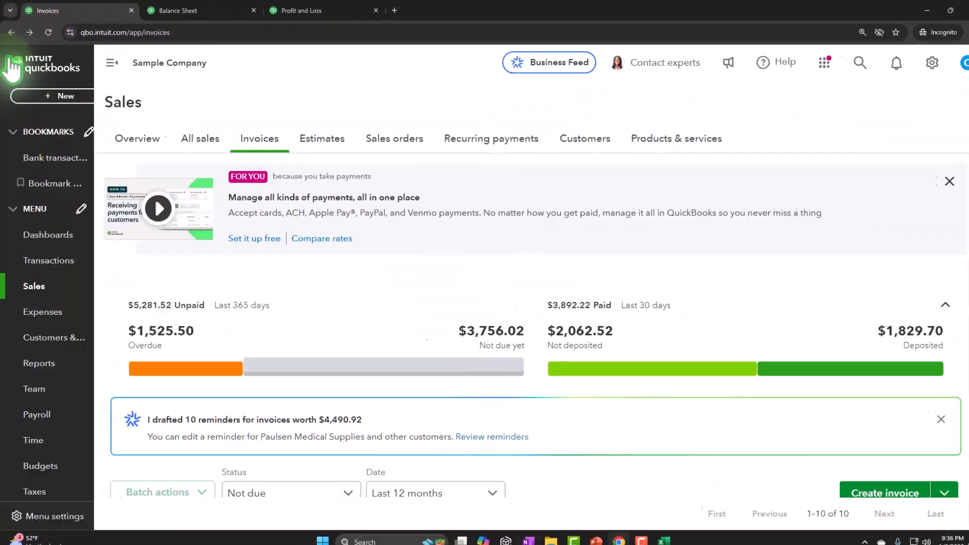
left_click(48, 233)
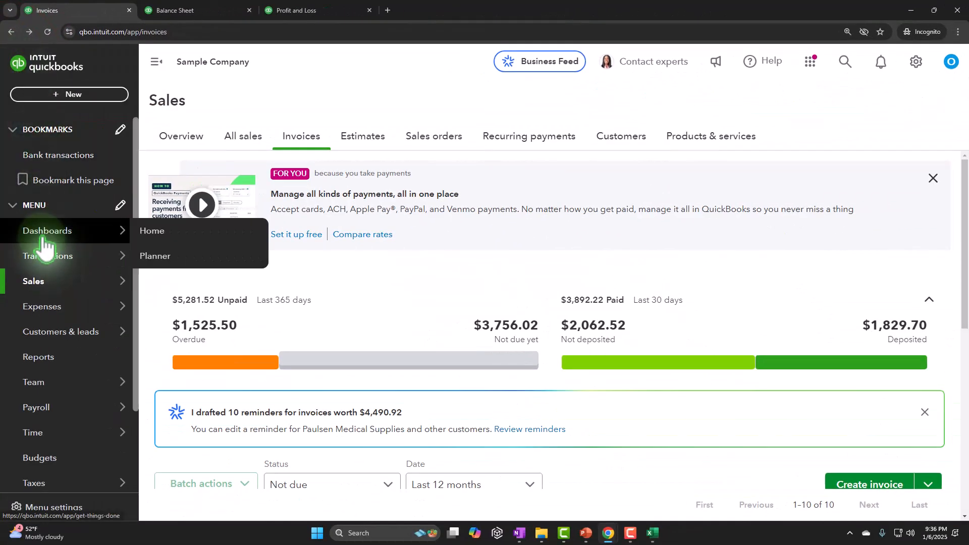
left_click(45, 257)
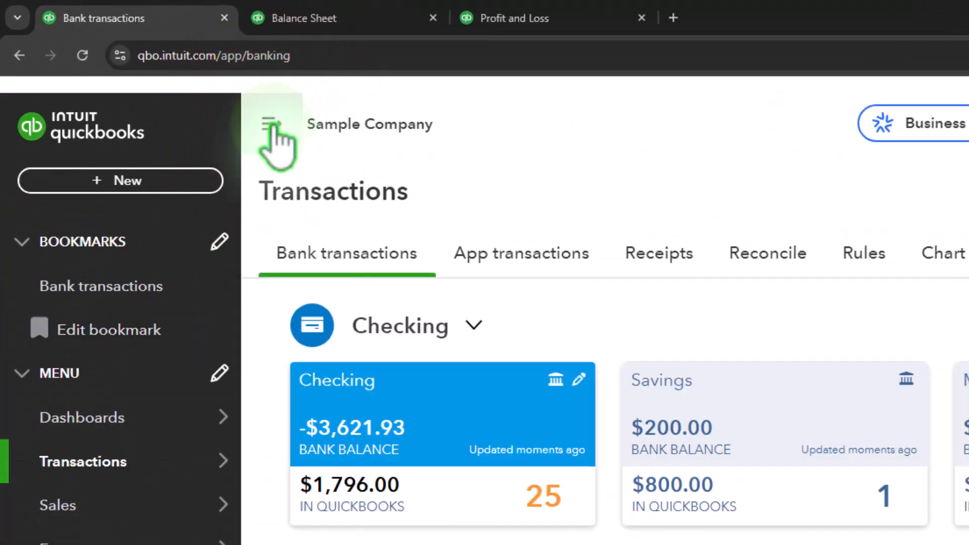
left_click(270, 126)
scroll(139, 214, "down", 8)
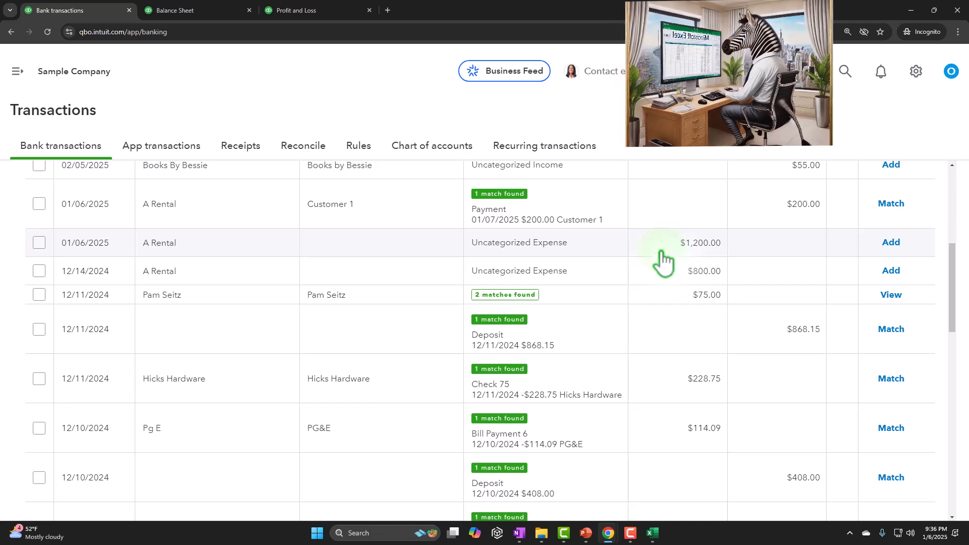
scroll(606, 265, "up", 1)
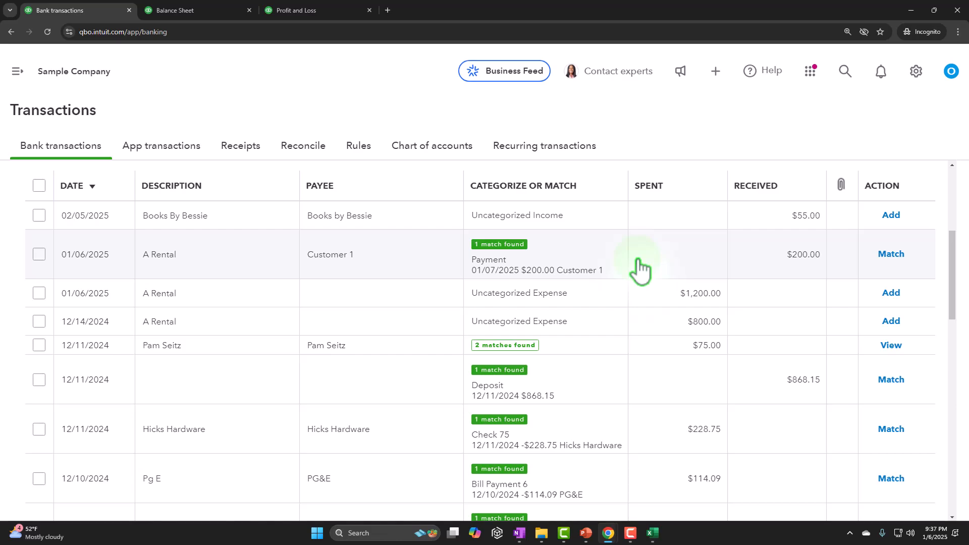
scroll(202, 333, "up", 5)
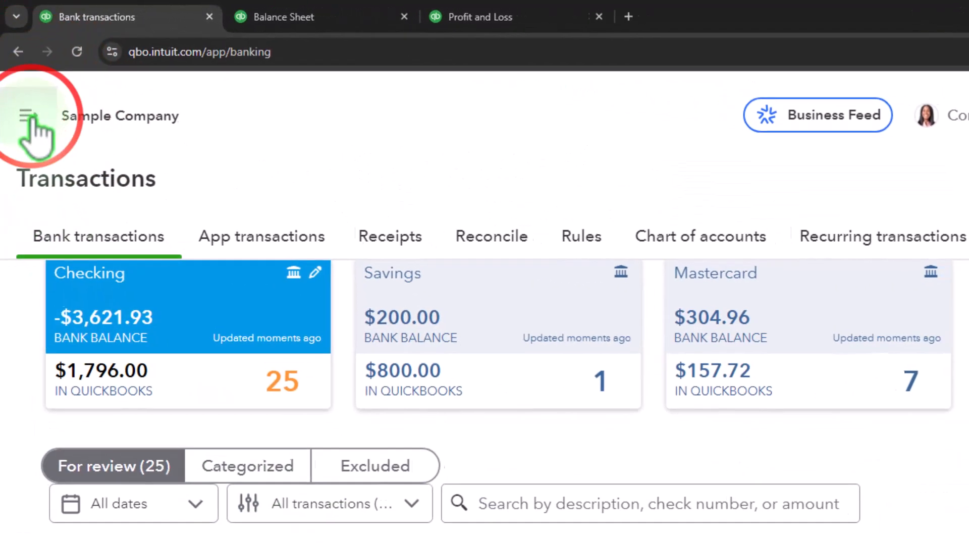
left_click(31, 117)
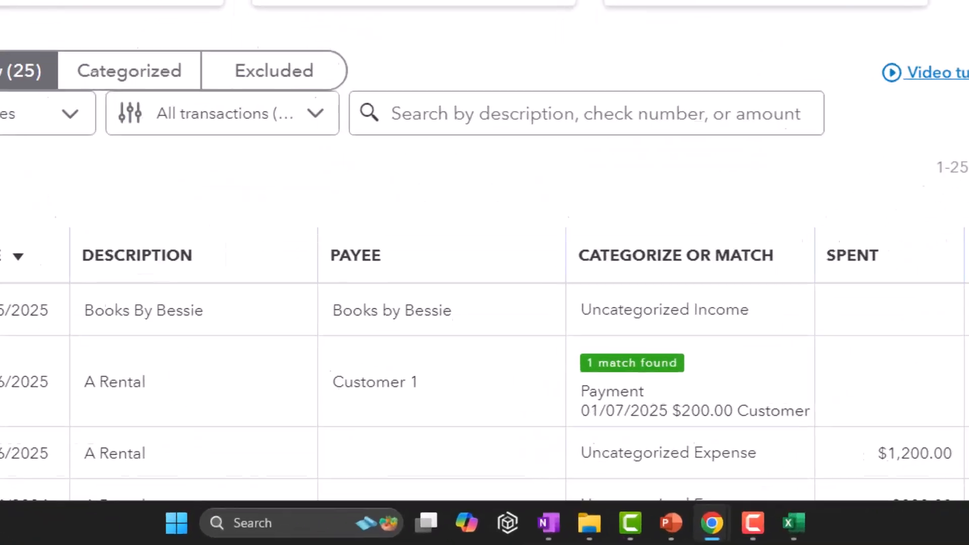
Step: Switch to Excel and record the receive-payment entry: Cash debit linked to C3 and Accounts Receivable credit as =-C6
left_click(782, 523)
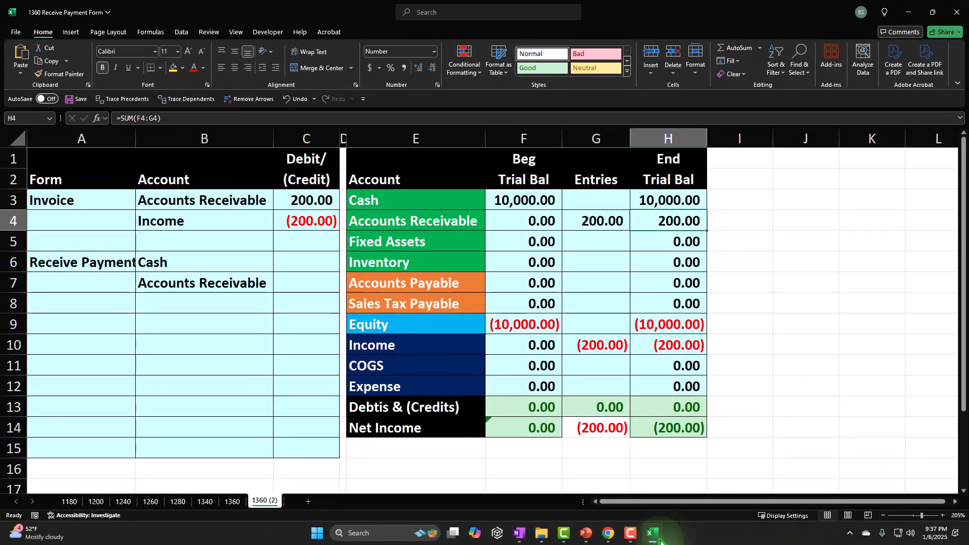
left_click(316, 265)
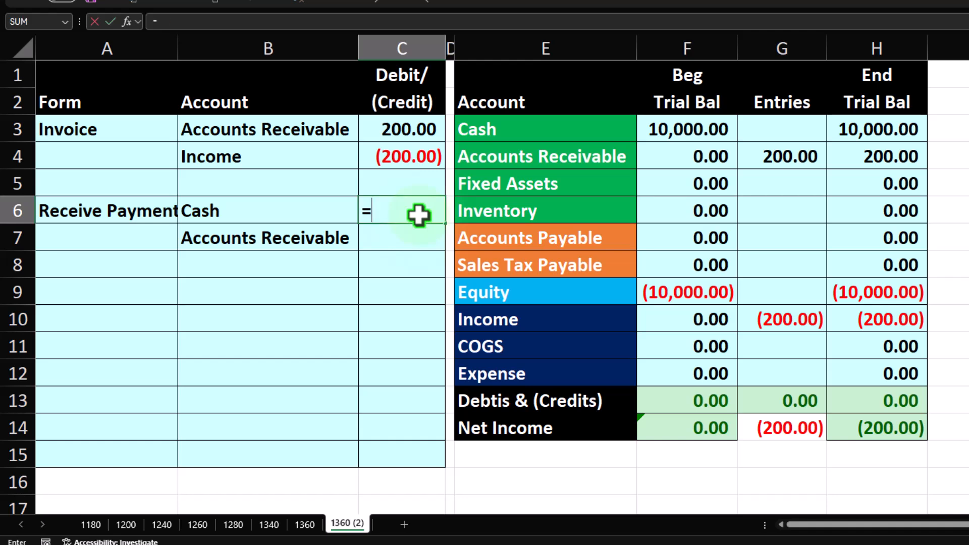
key("Return")
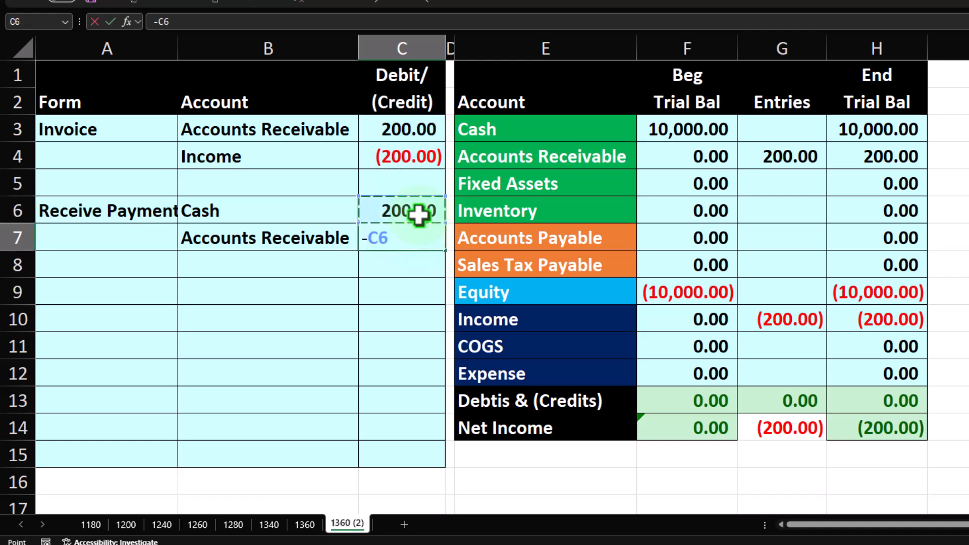
type("-")
left_click(418, 214)
key("Return")
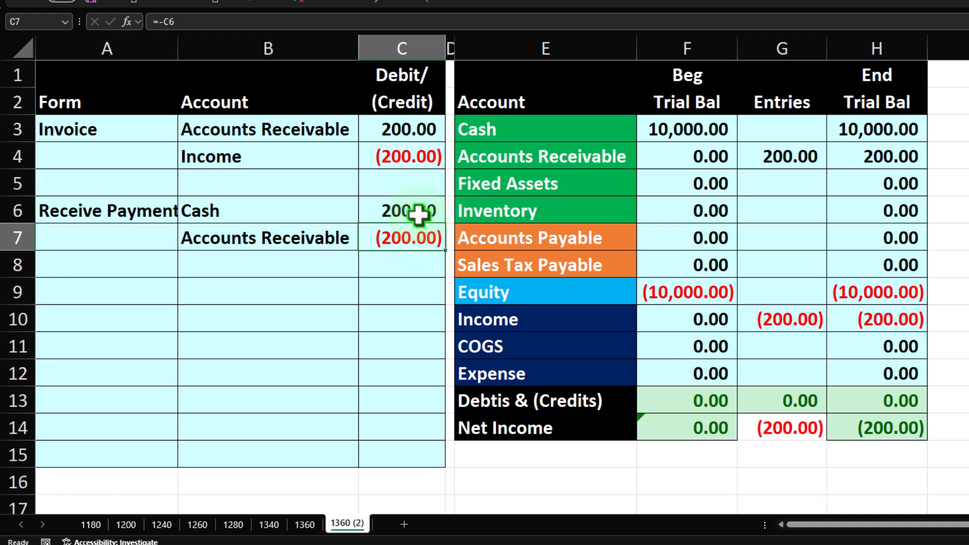
Step: Try posting the payment into the Entries column for Cash and Accounts Receivable, then undo both edits
left_click(784, 133)
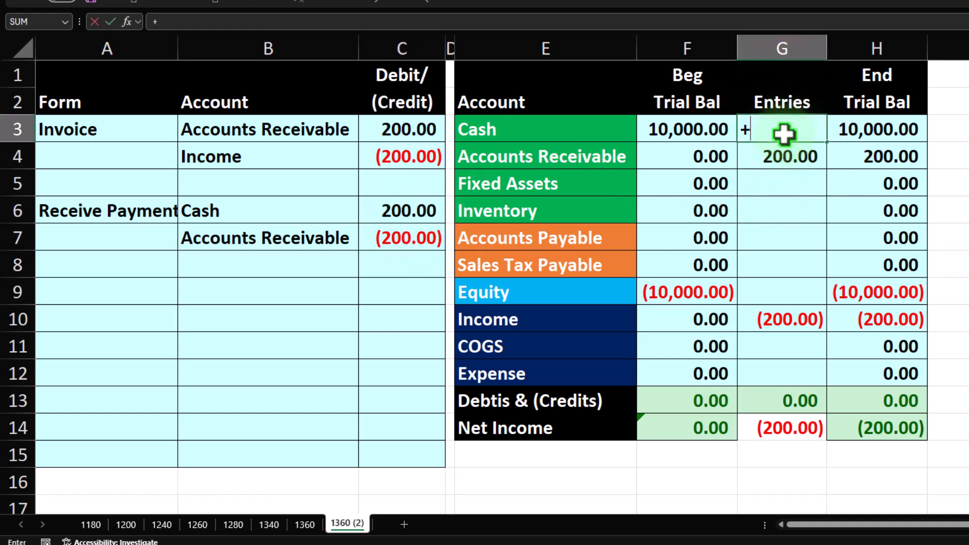
key("Return")
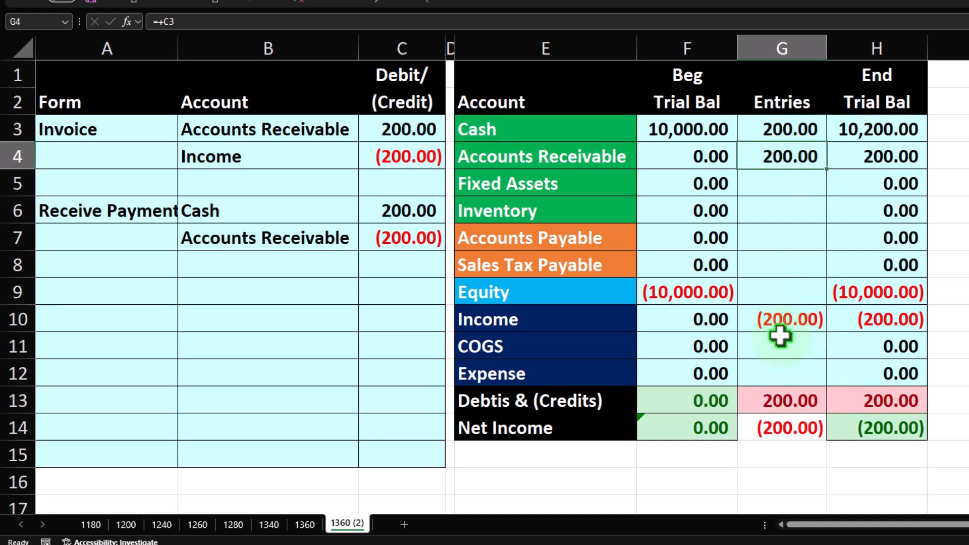
double_click(800, 155)
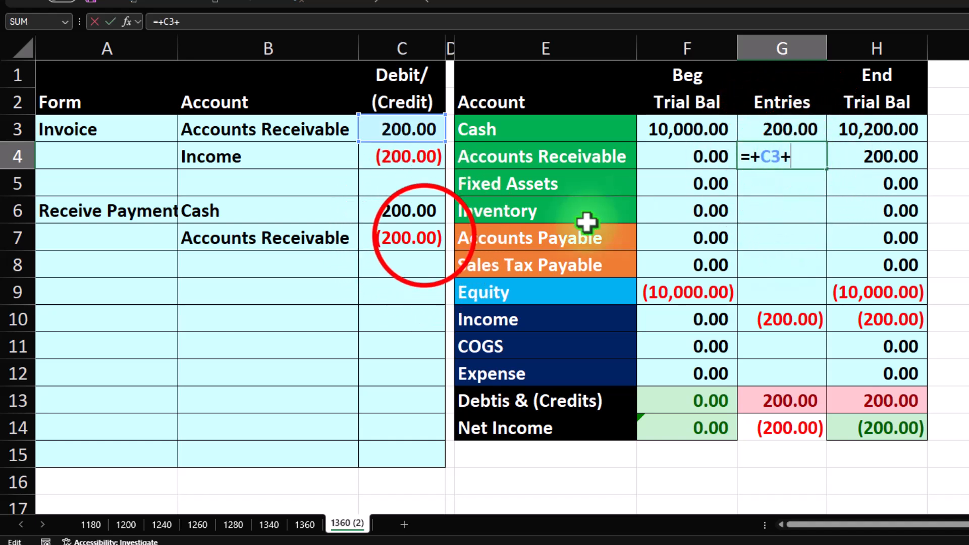
left_click(425, 238)
key("Return")
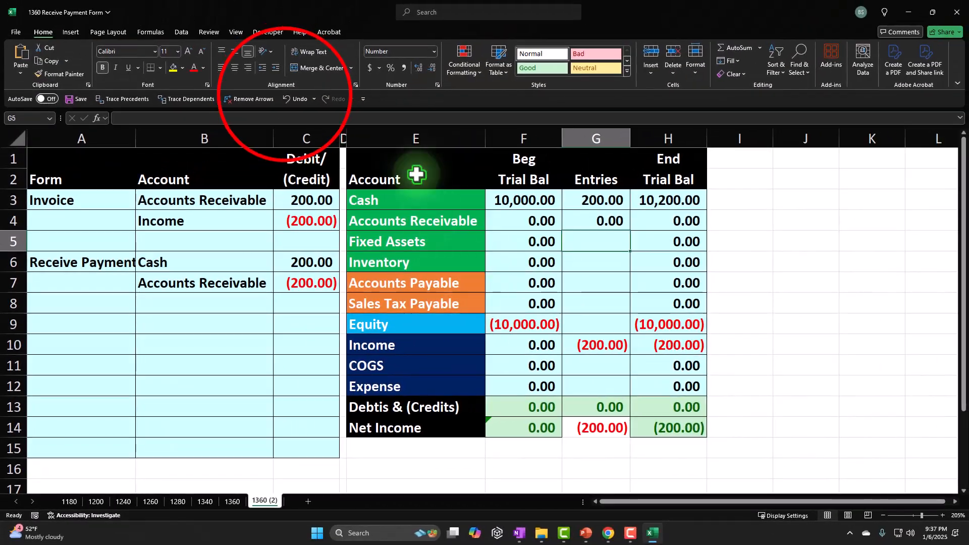
left_click(286, 98)
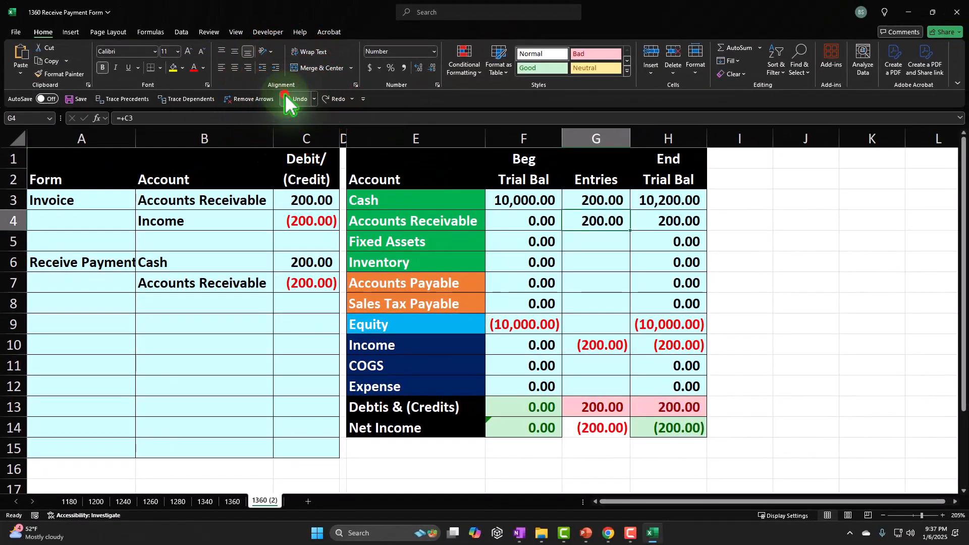
left_click(286, 98)
Step: Minimize Excel to return to the QuickBooks Bank transactions page
left_click(248, 299)
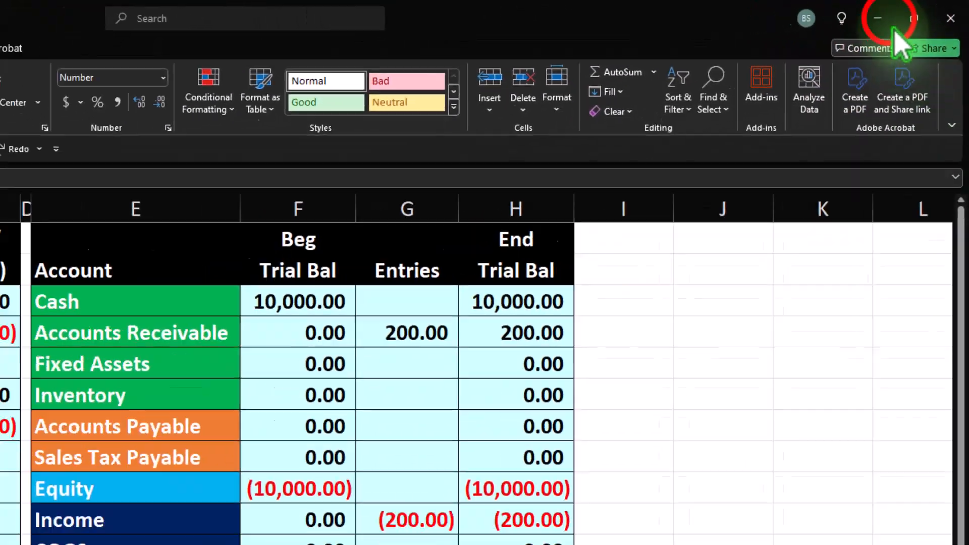
left_click(893, 16)
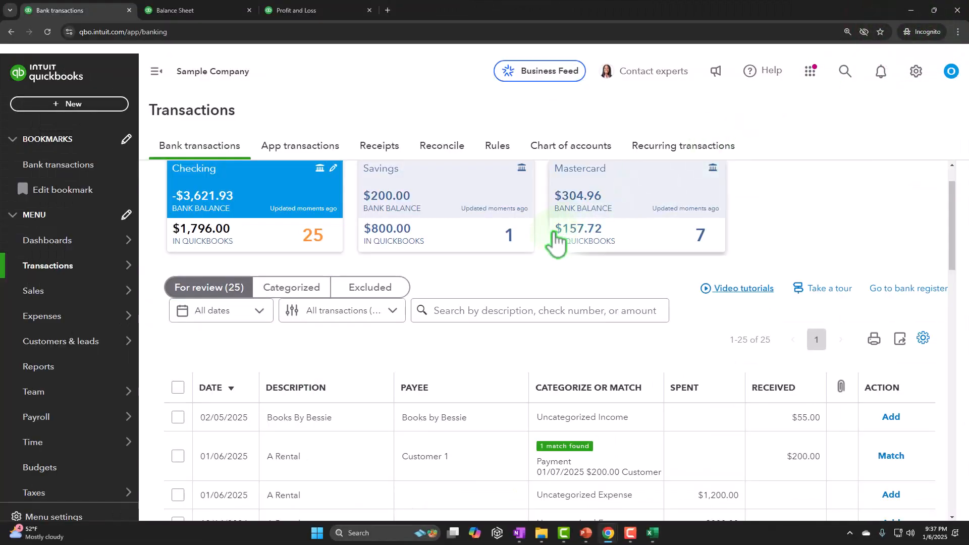